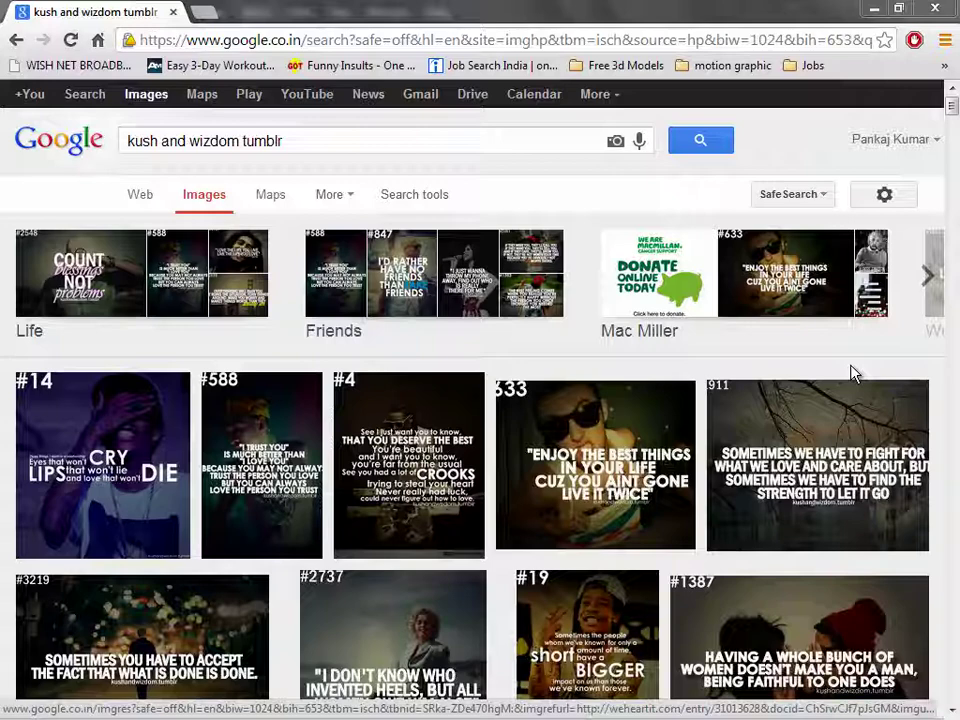
Scroll through the quote images and preview the #1739 quote image, then close it
left_click(951, 238)
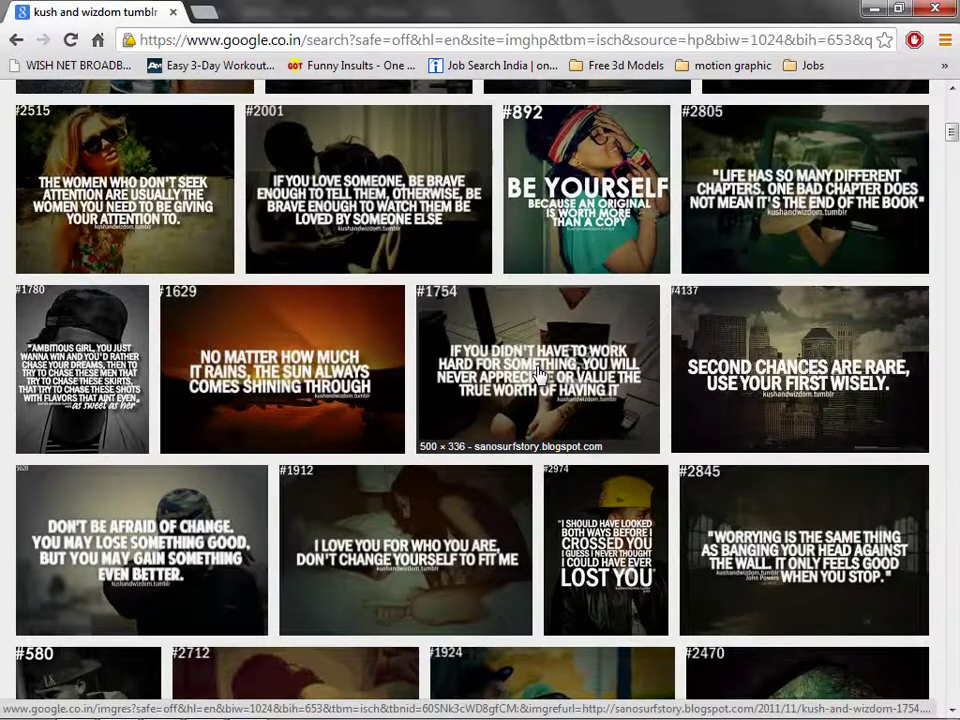
scroll(538, 374, "down", 3)
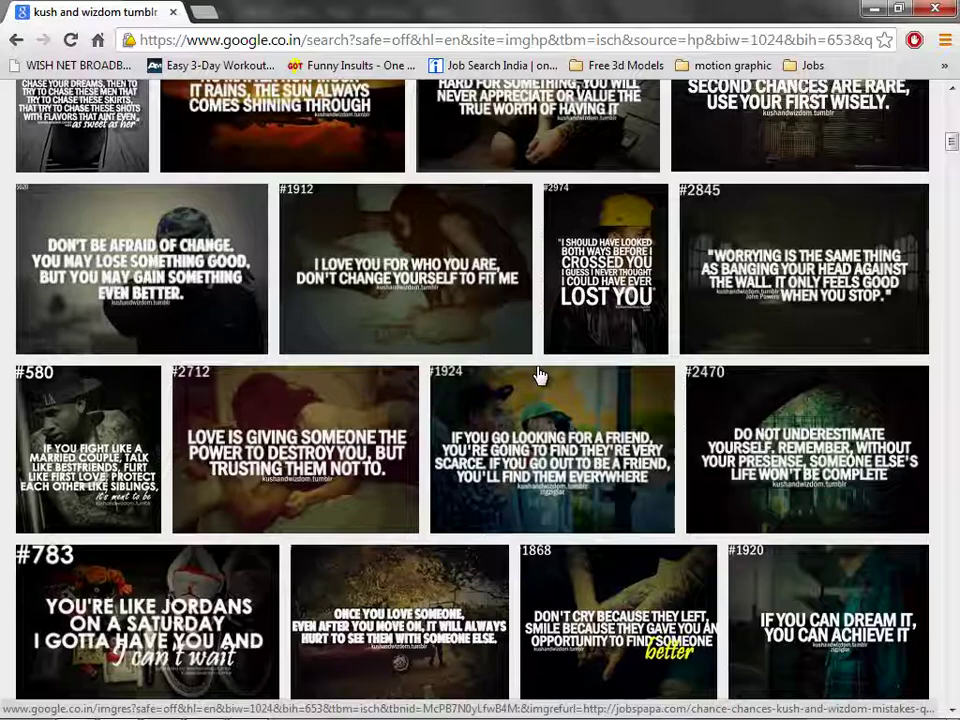
scroll(538, 375, "down", 1)
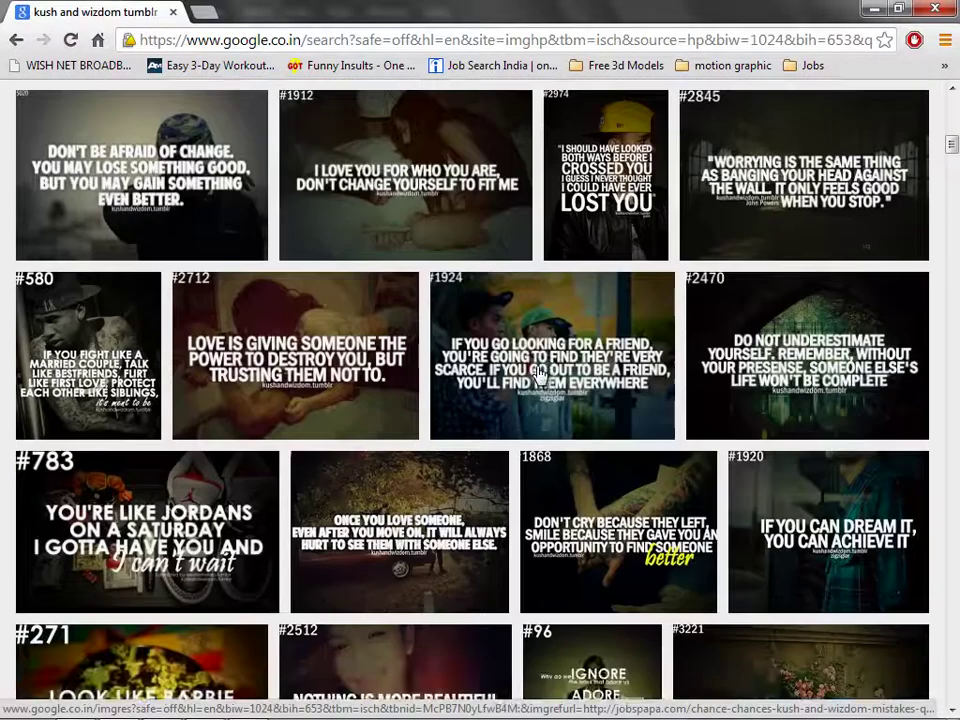
scroll(538, 375, "down", 4)
scroll(538, 375, "down", 3)
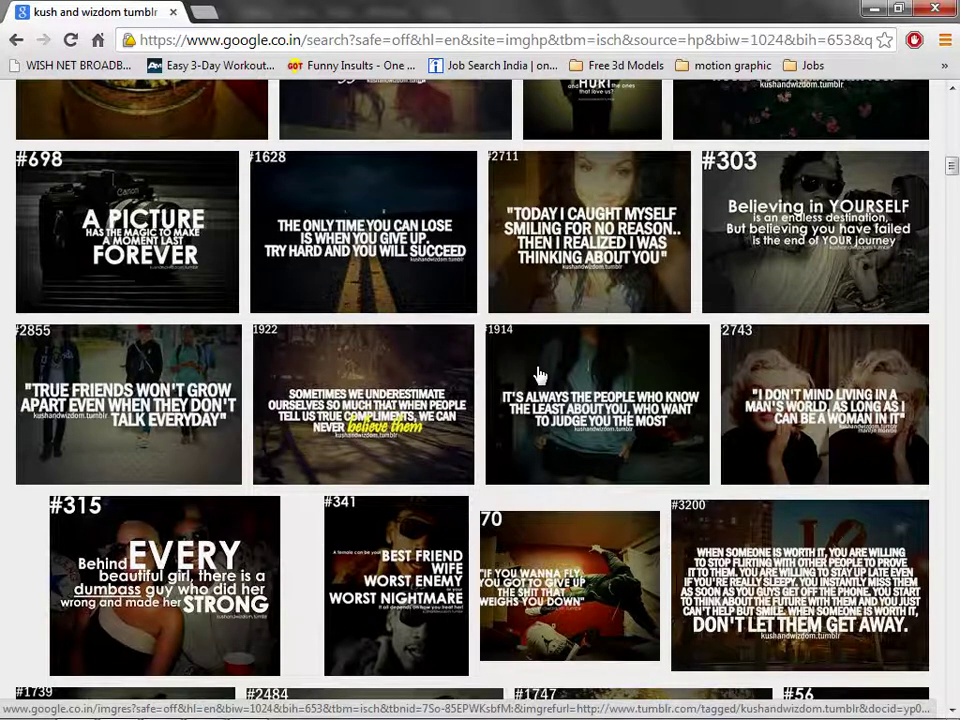
scroll(538, 374, "down", 5)
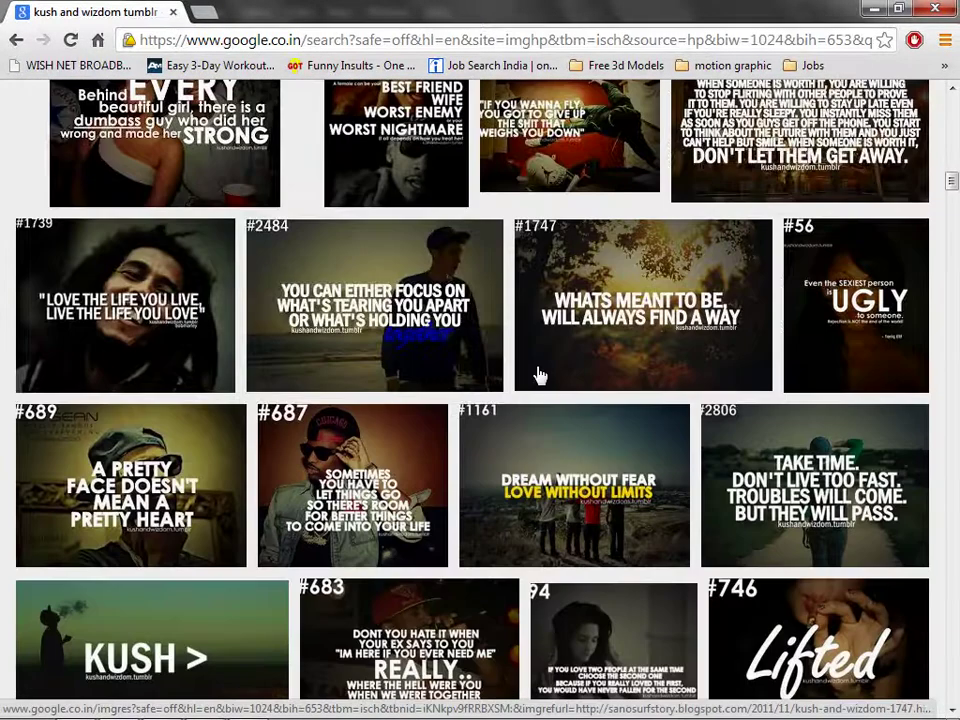
left_click(126, 305)
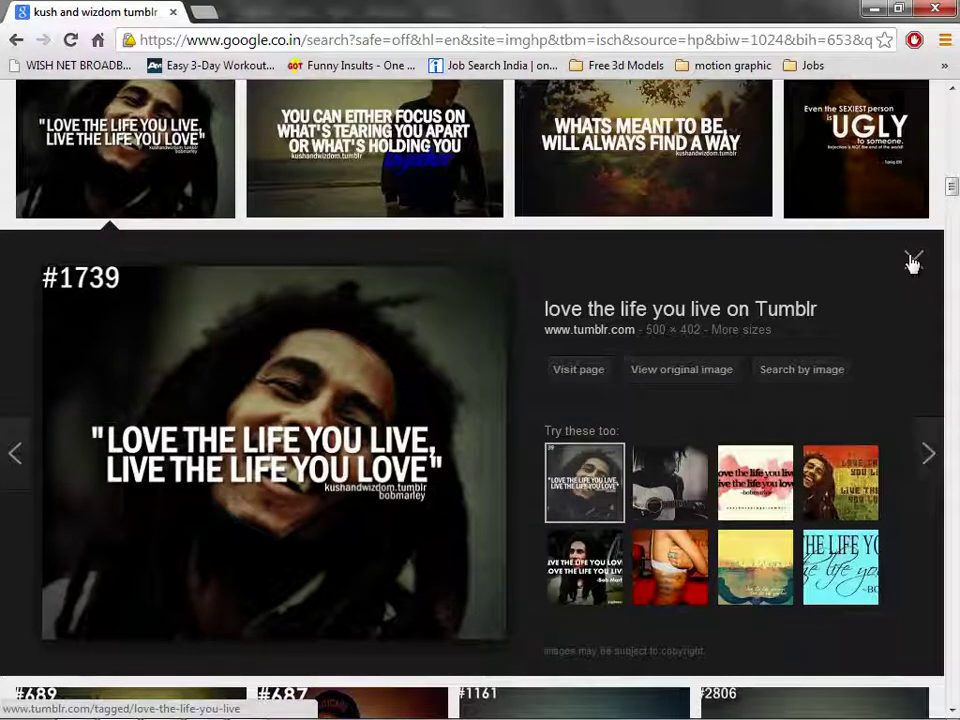
left_click(912, 262)
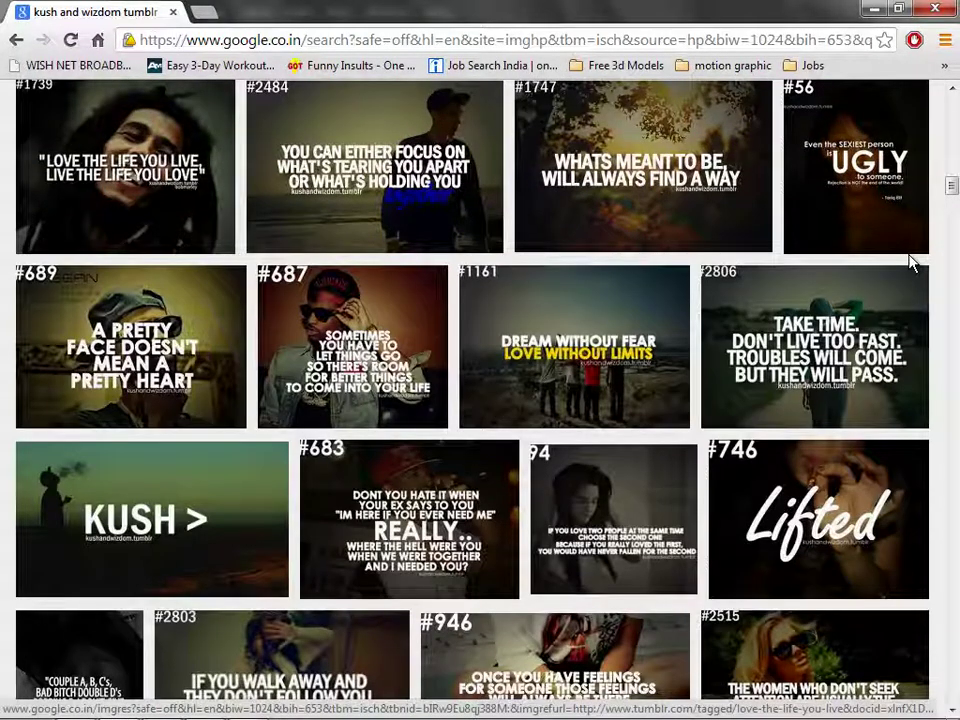
Open the sunset couple-romantic JPG in Photoshop and fit it to the window
key("alt+Tab")
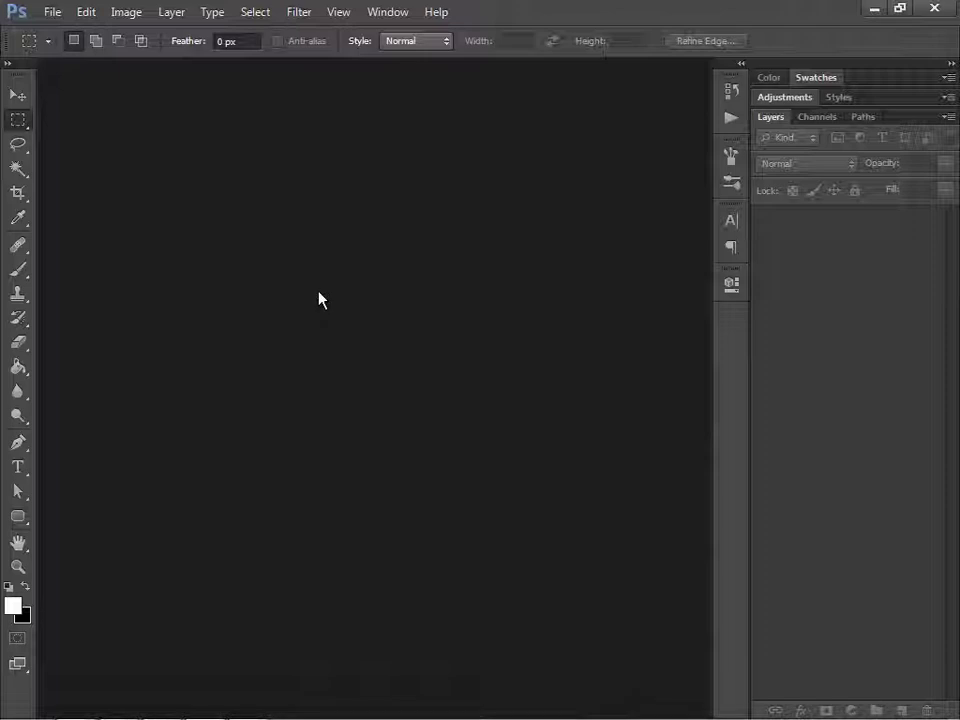
key("ctrl+o")
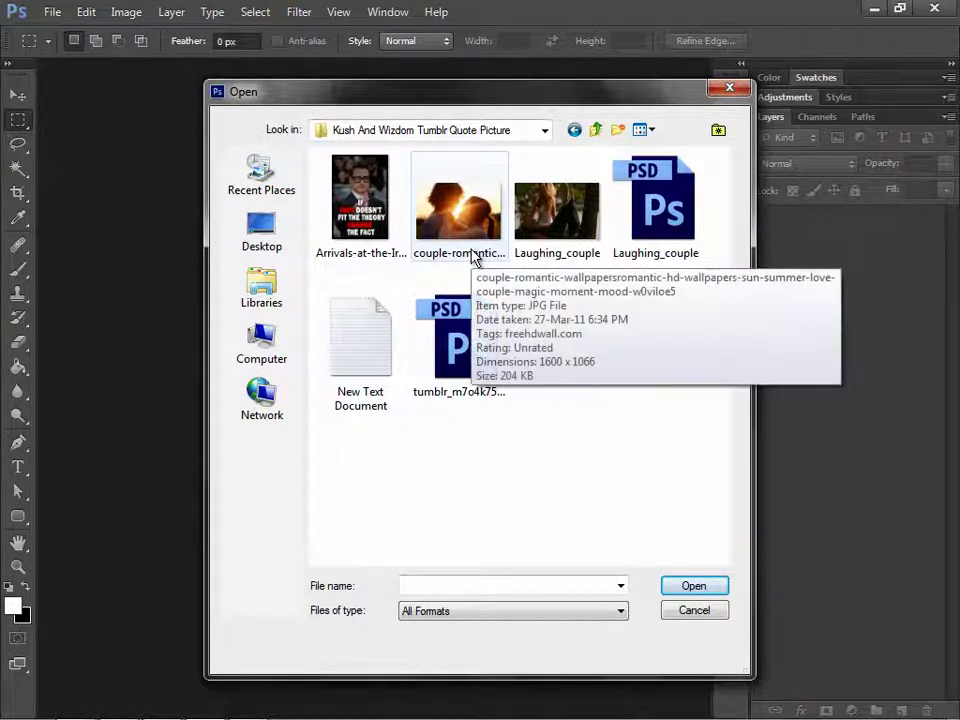
mouse_move(460, 215)
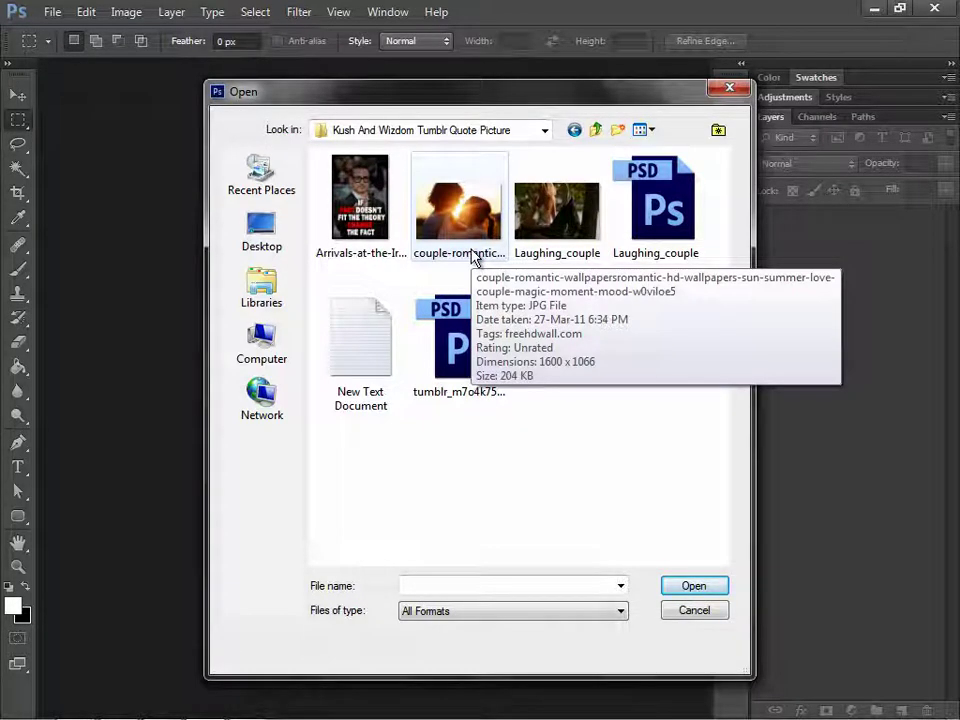
left_click(475, 254)
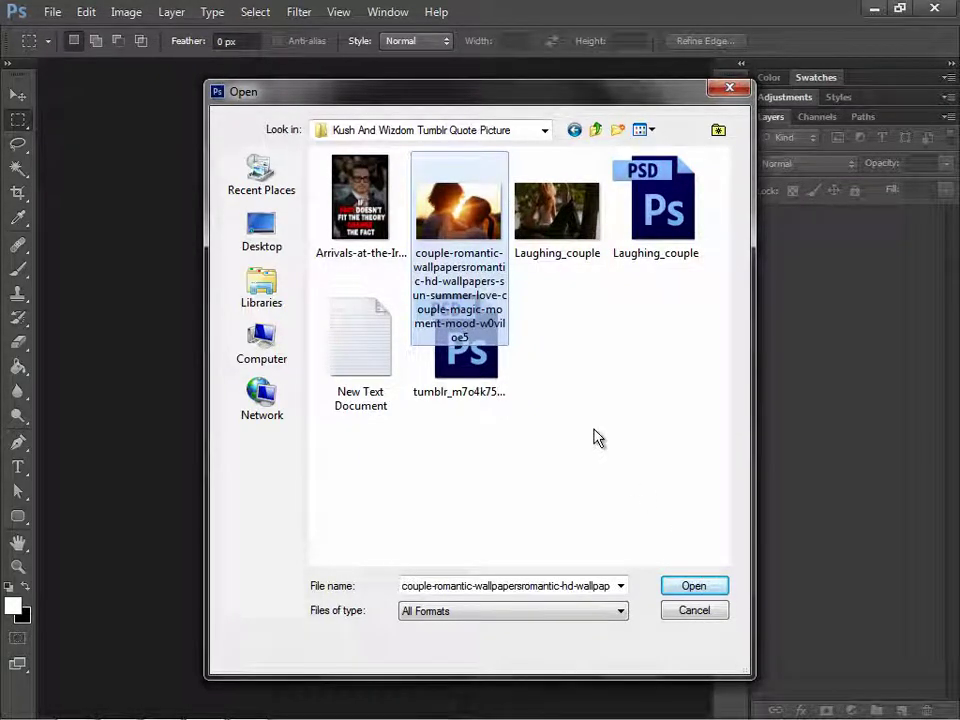
left_click(694, 585)
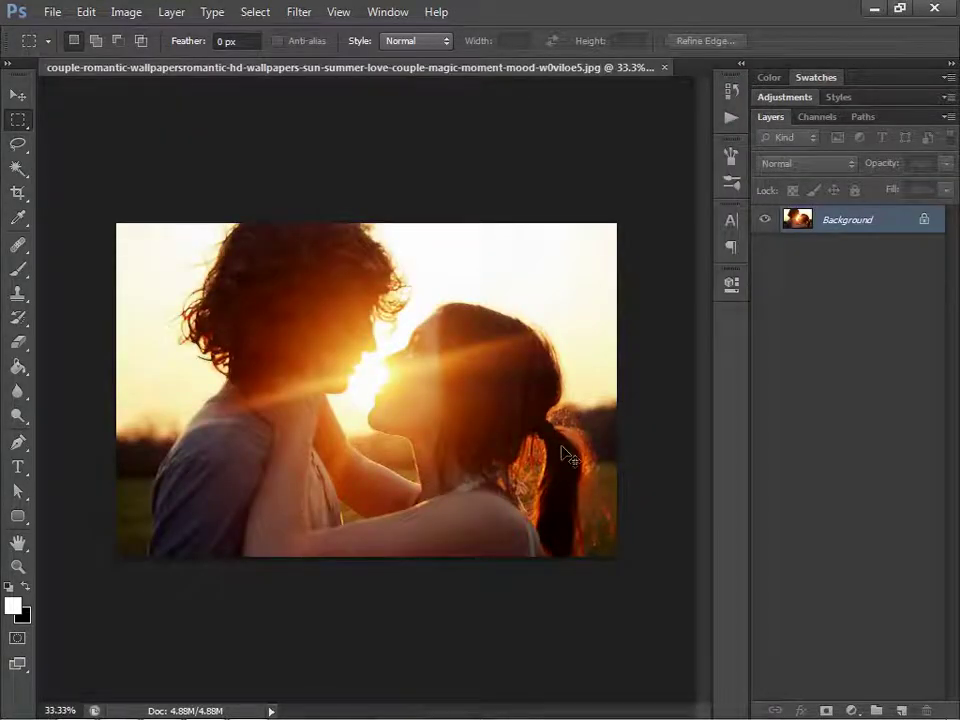
key("ctrl+0")
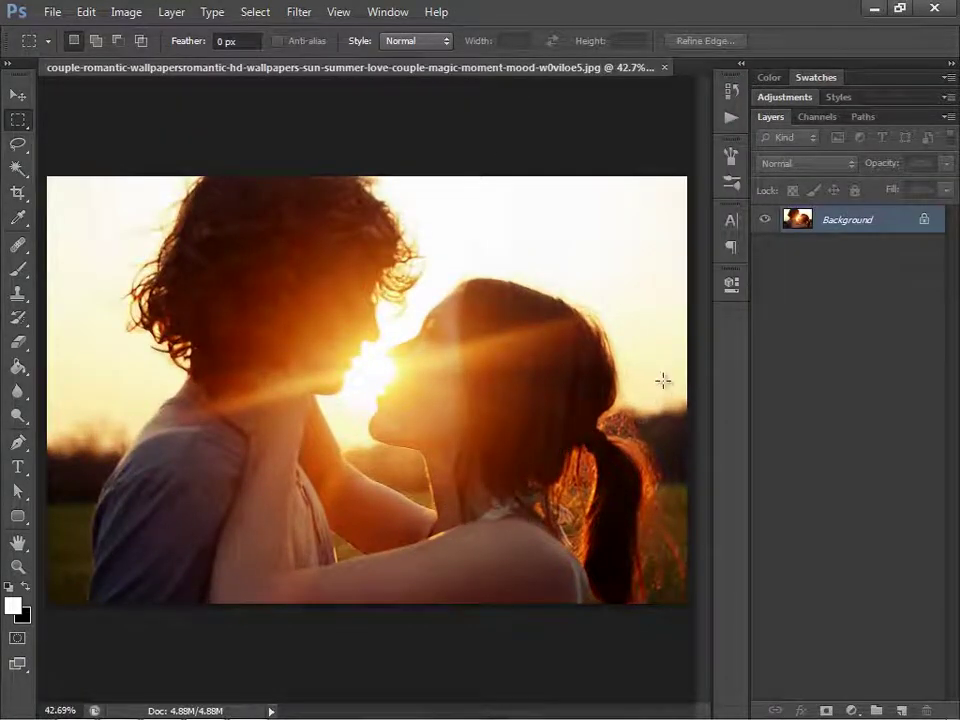
Add a new Layer 1 and fill it with solid black (000000) using the Paint Bucket
left_click(901, 710)
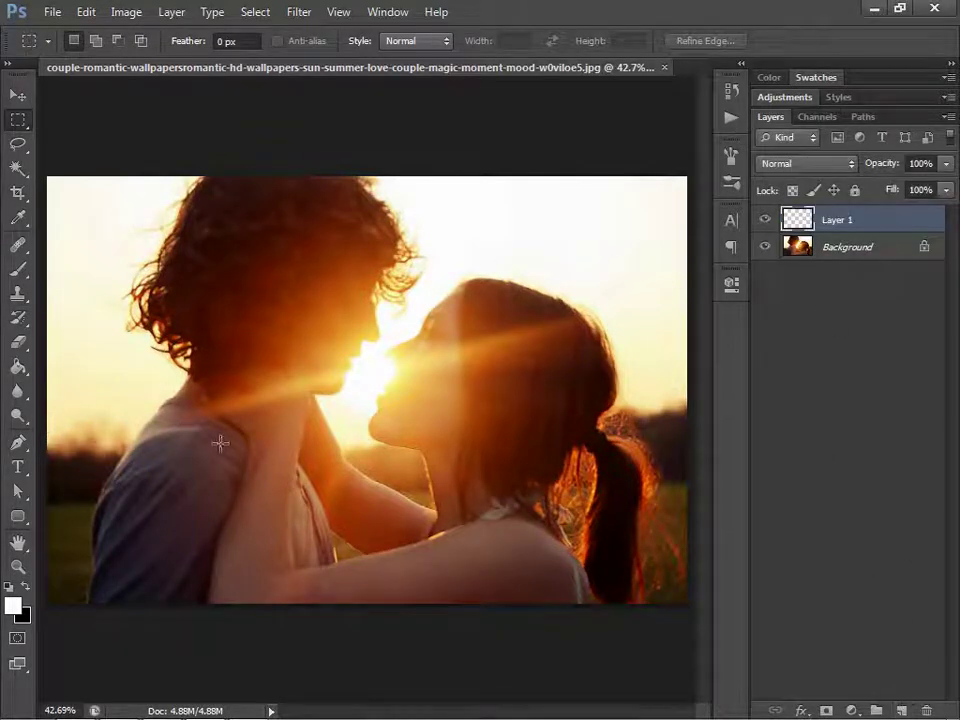
left_click(18, 366)
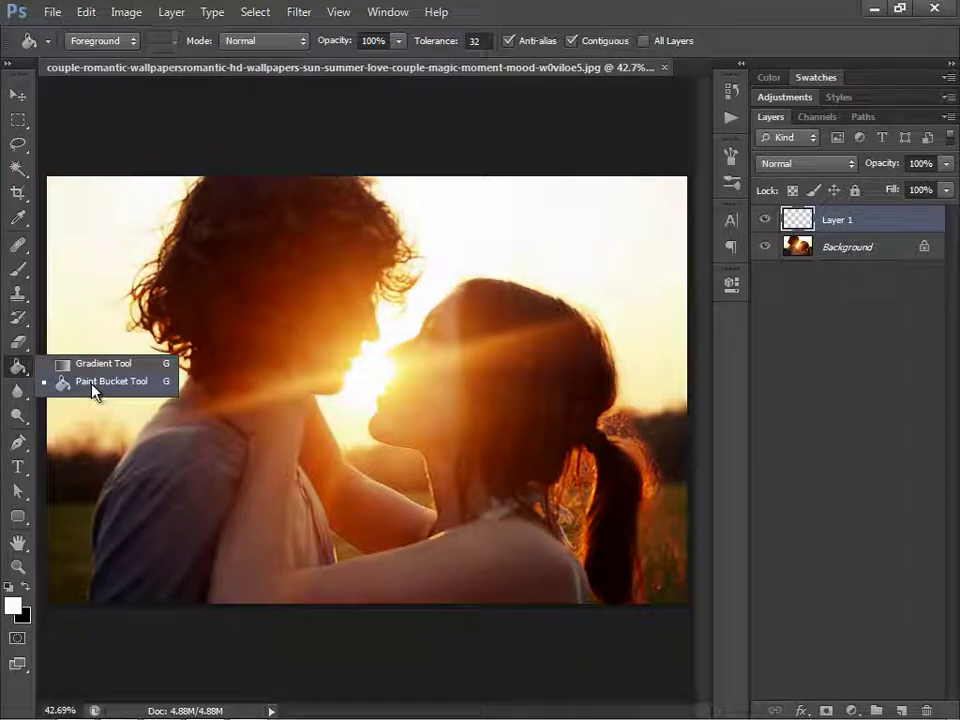
left_click(94, 381)
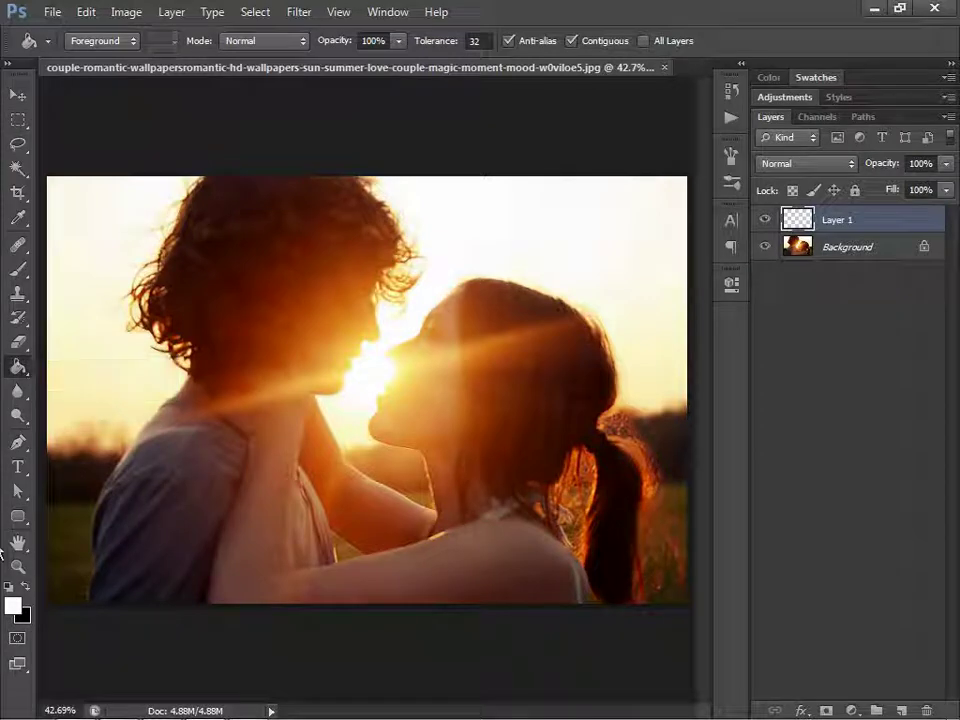
left_click(12, 605)
left_click(418, 617)
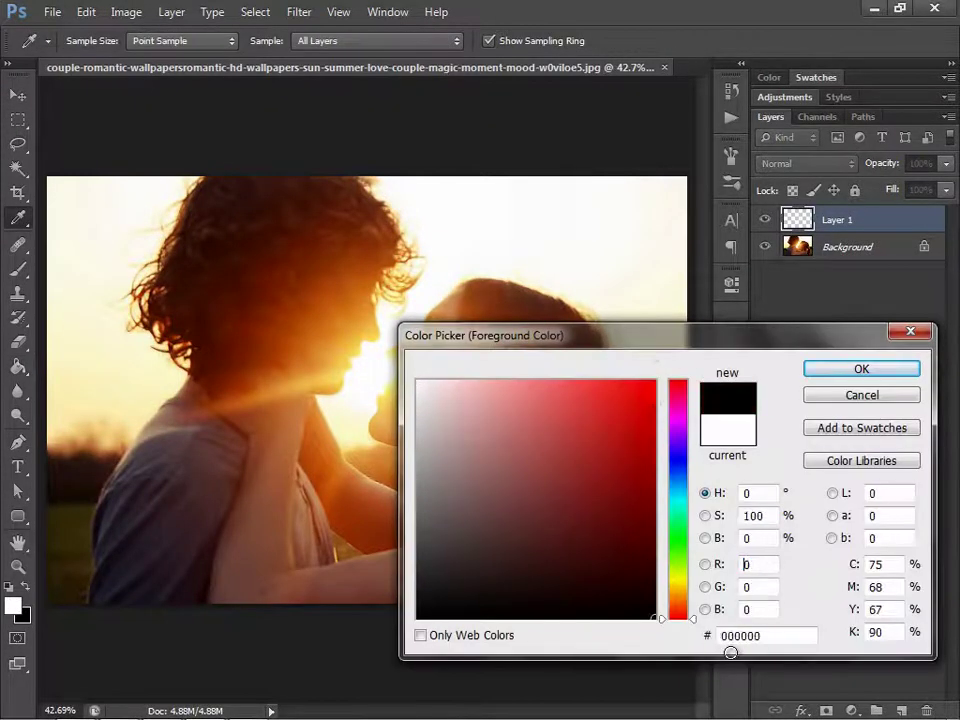
left_click(862, 369)
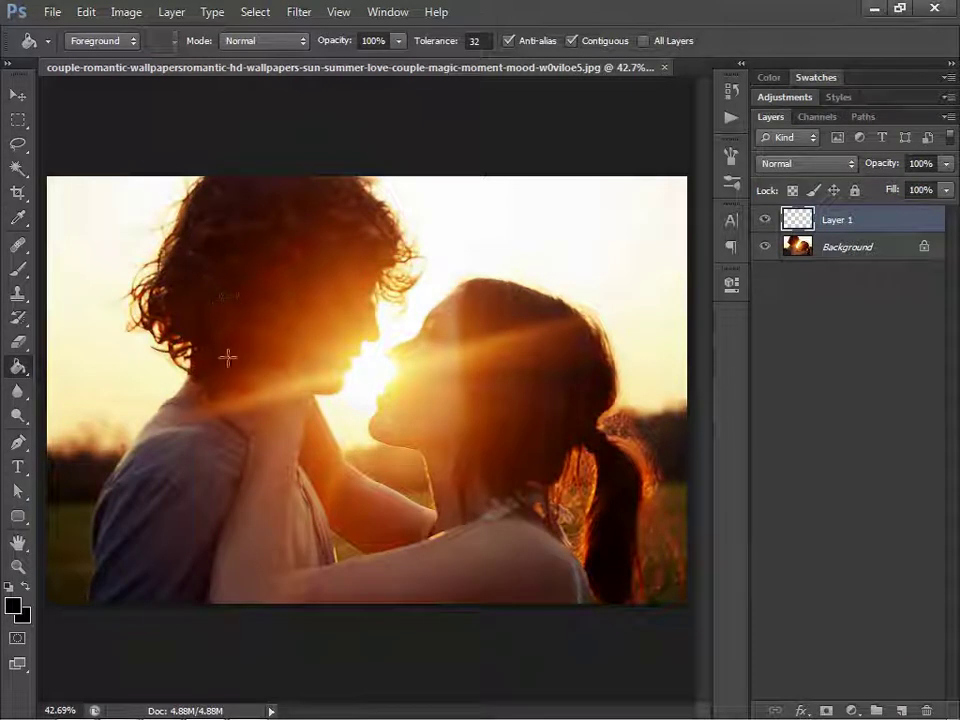
left_click(229, 358)
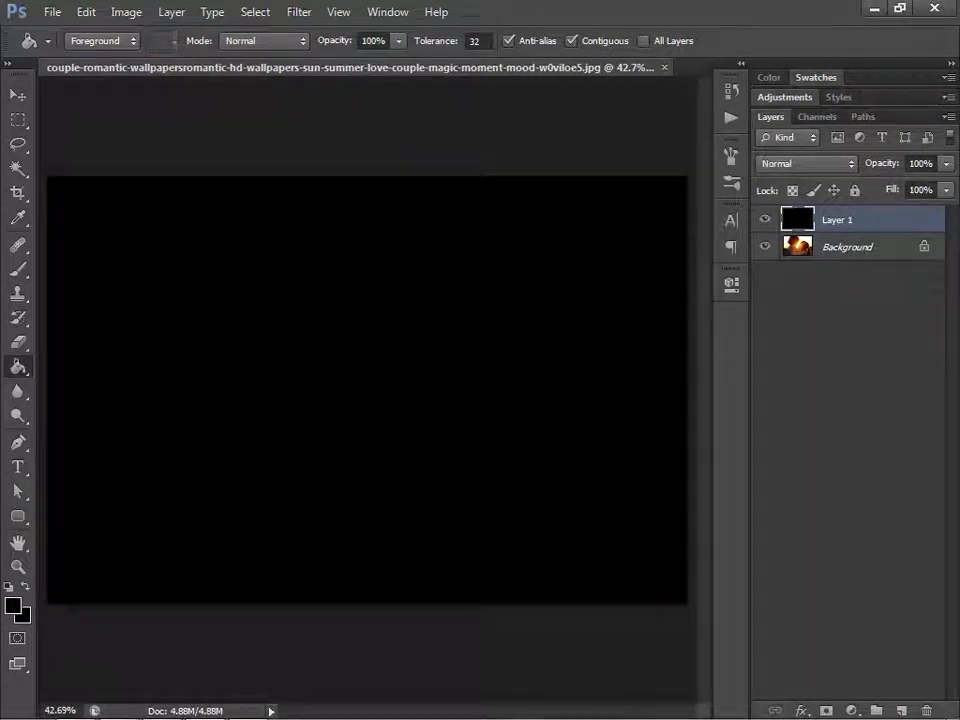
Lower Layer 1's opacity to 55%
left_click(930, 164)
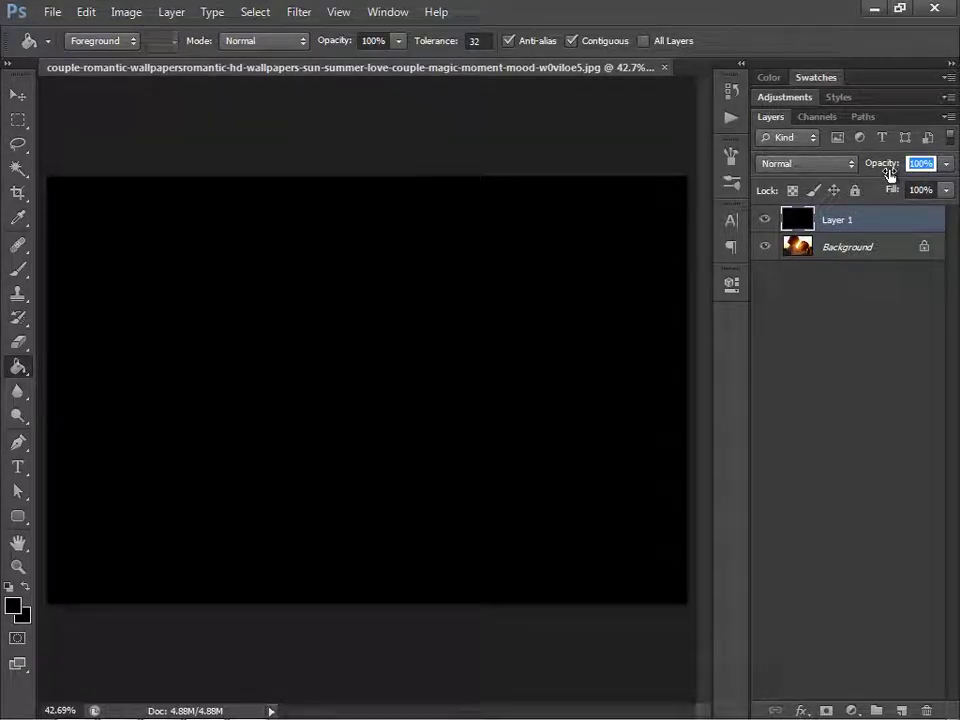
left_click_drag(888, 174, 889, 174)
type("55")
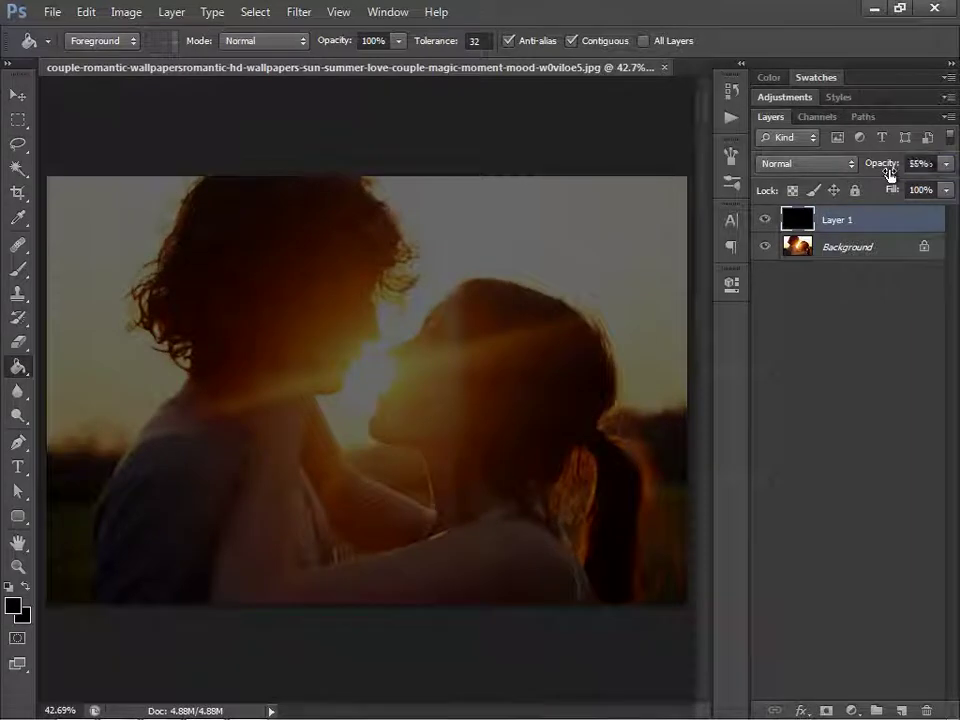
key("Return")
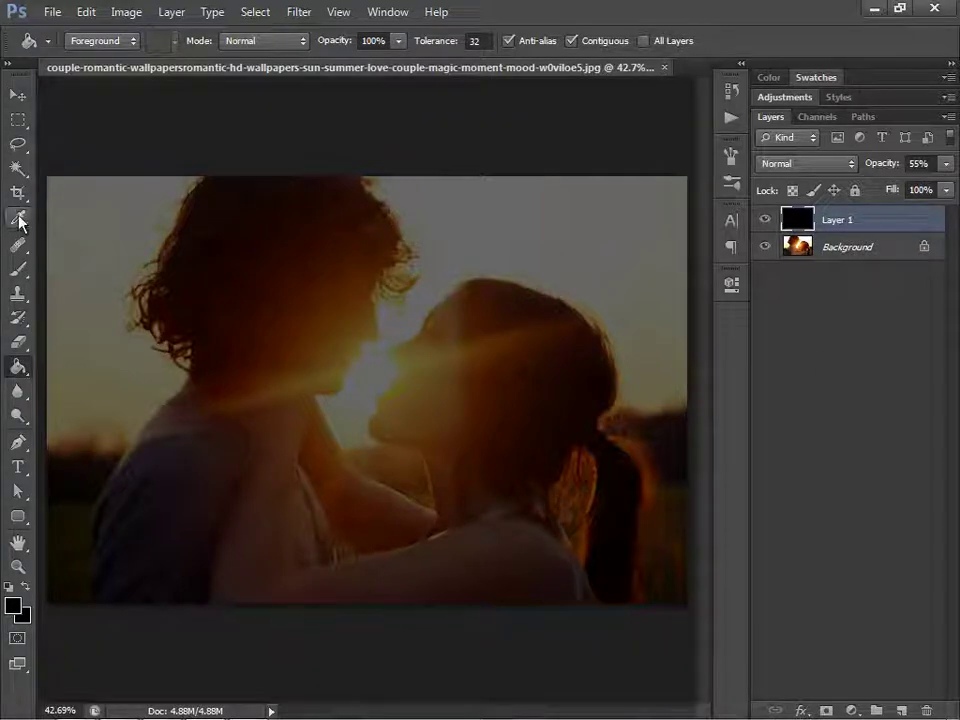
Set up the standard Eraser with a soft 0% hardness brush on Layer 1
left_click(20, 344)
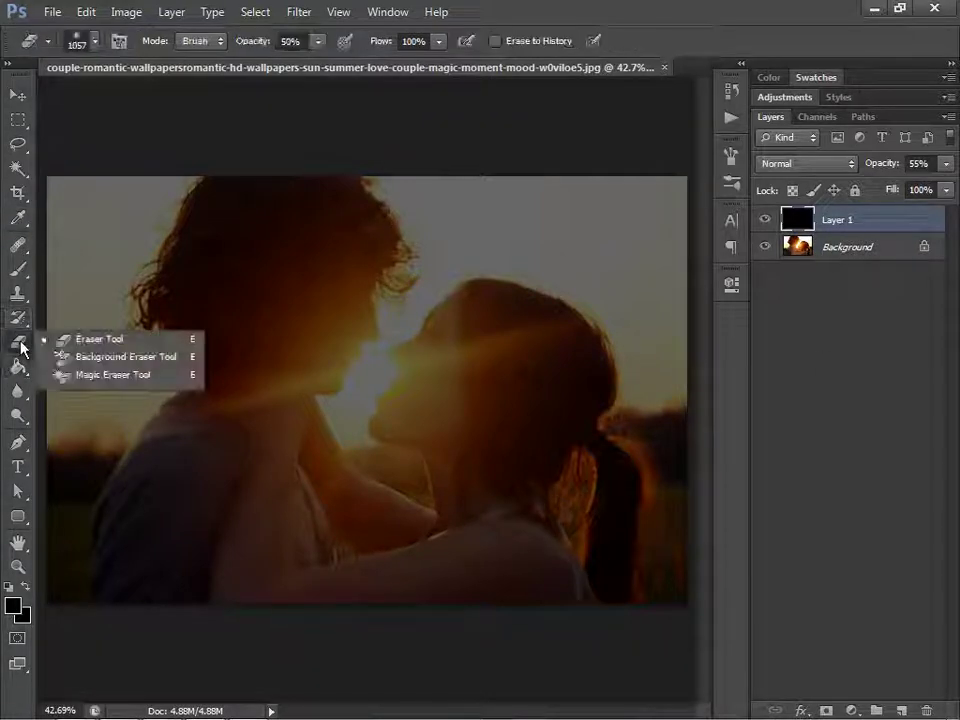
left_click(75, 340)
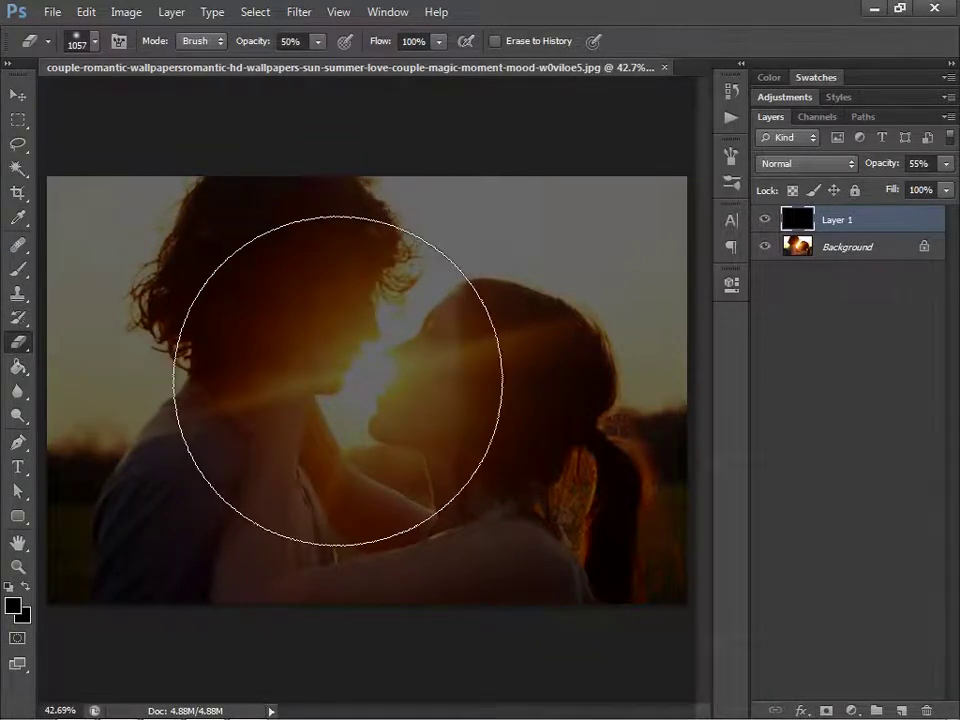
right_click(334, 410)
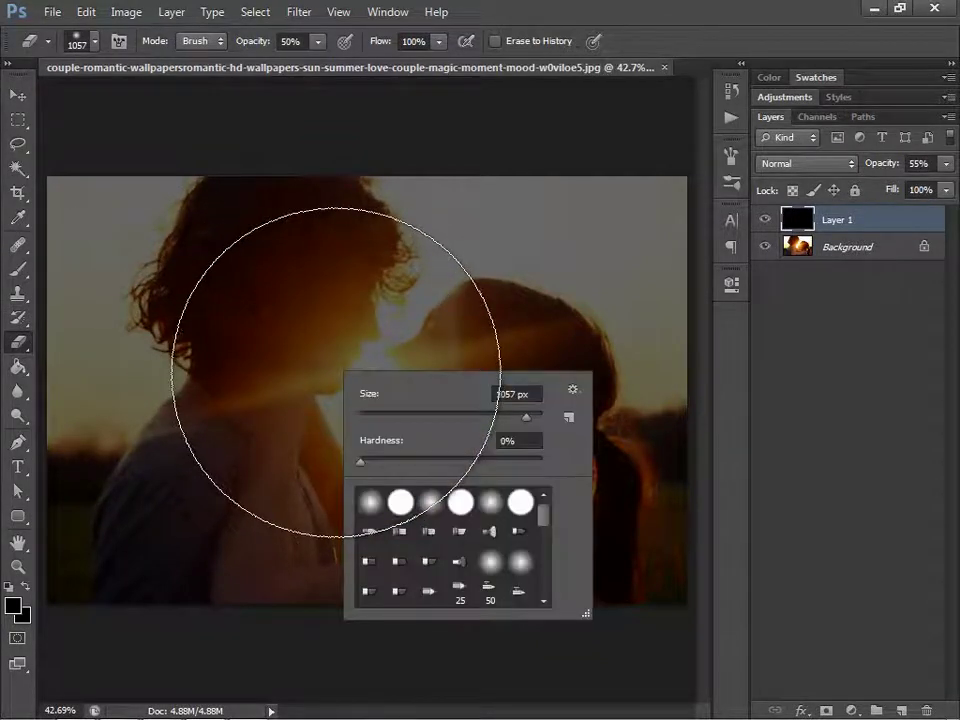
left_click(360, 466)
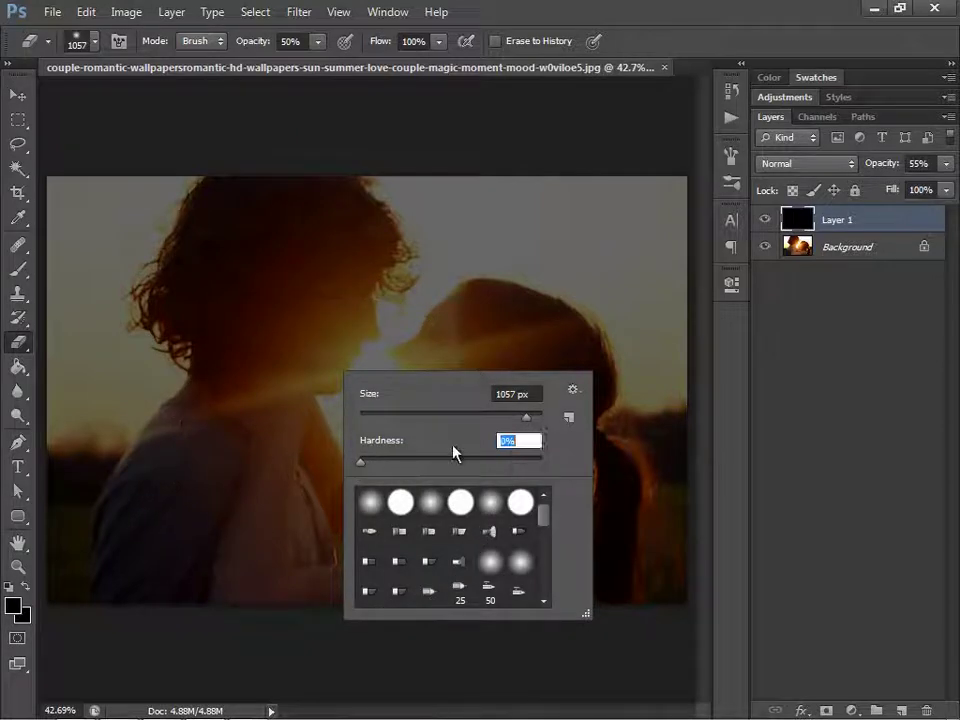
left_click(870, 466)
left_click(803, 222)
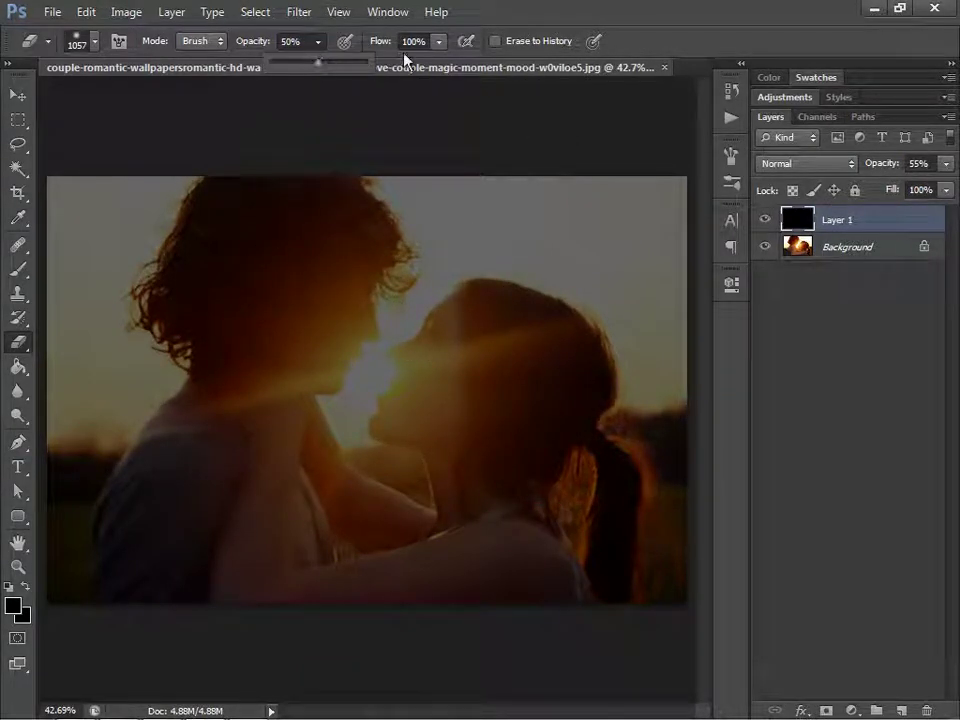
left_click(797, 228)
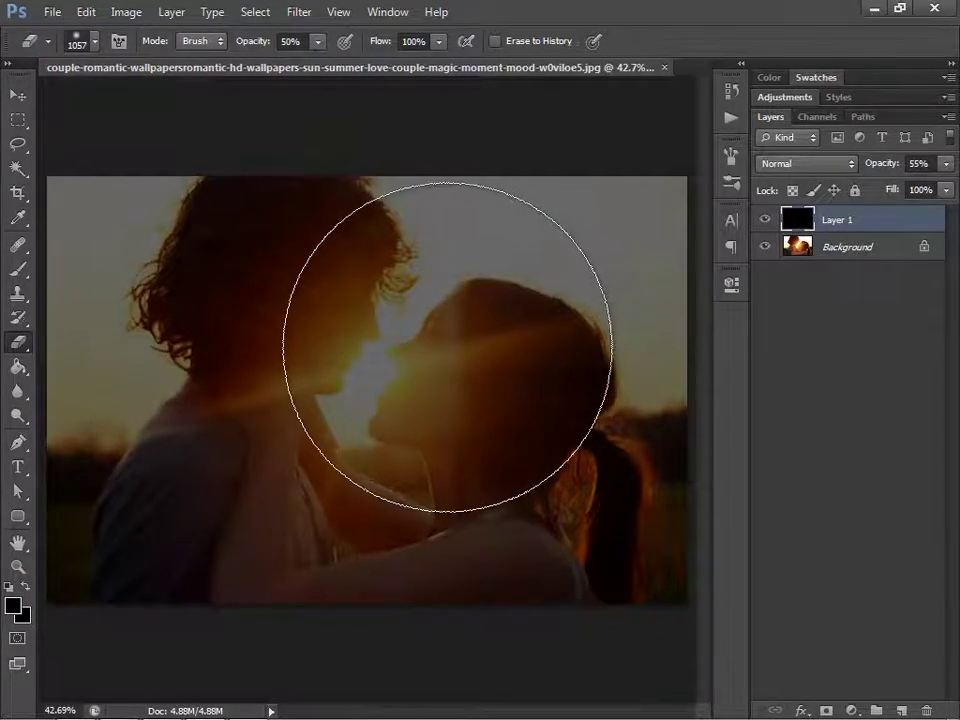
Erase the black overlay over the couple's faces to brighten the centre
left_click(372, 367)
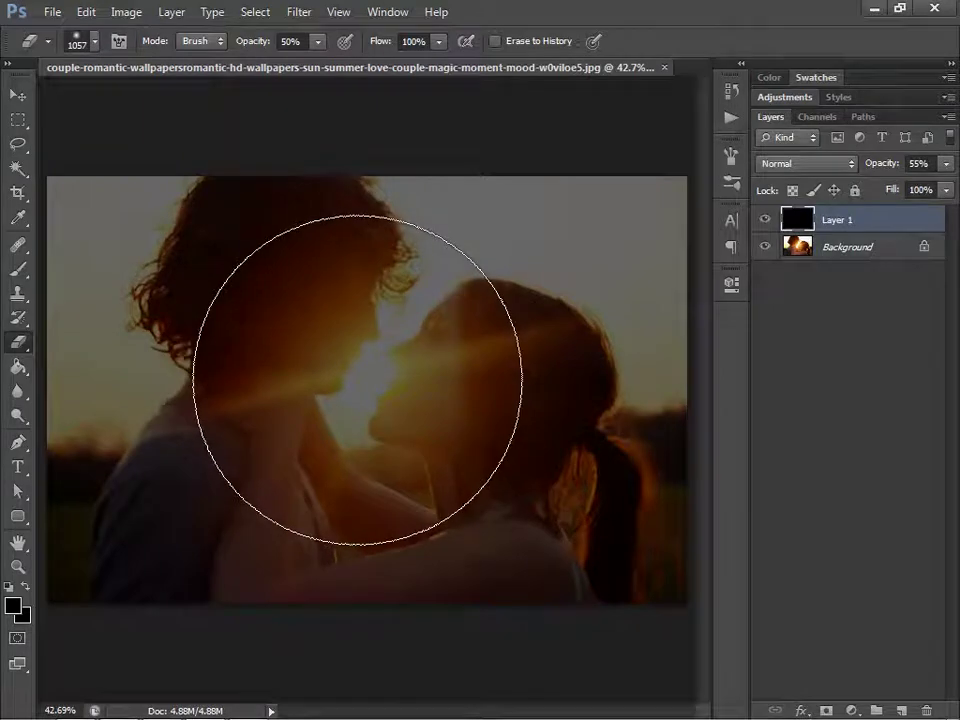
left_click(357, 380)
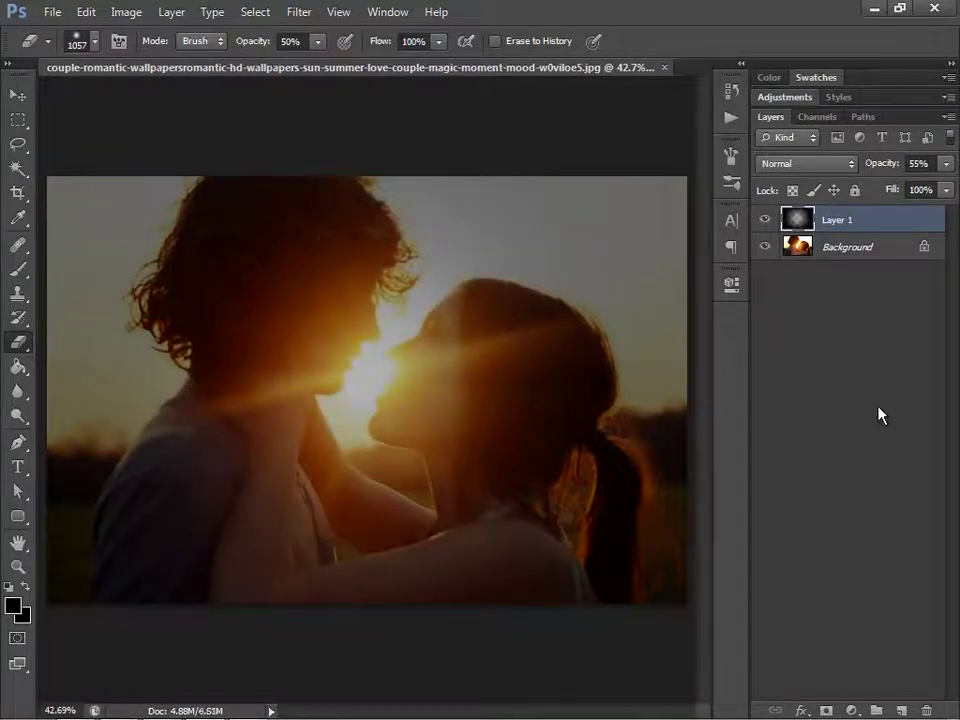
left_click(766, 246)
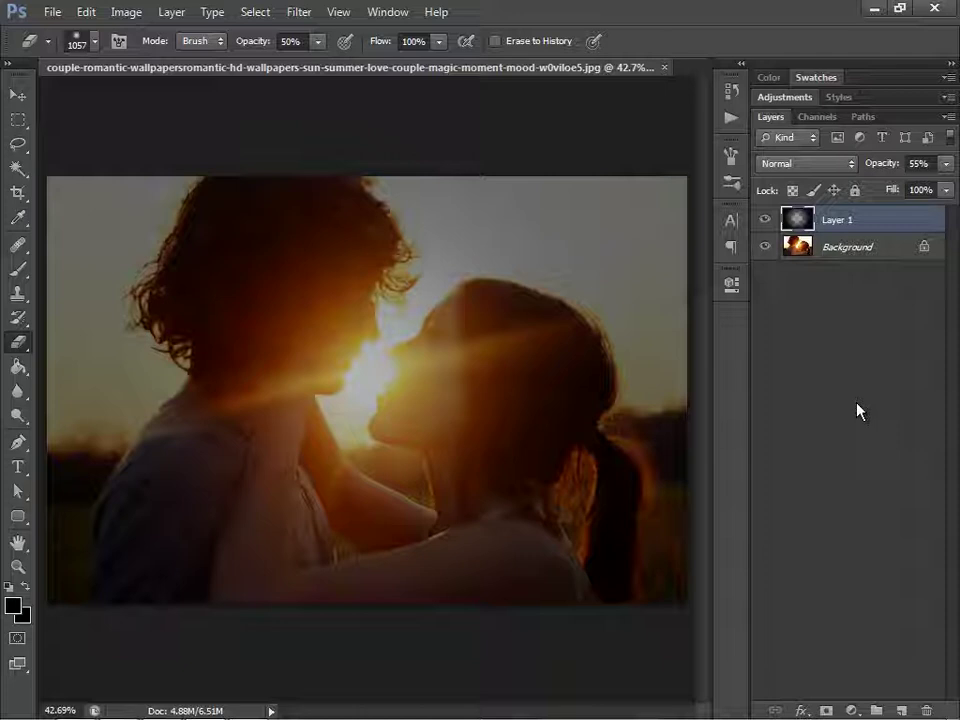
Switch to WordPad, copy the 'hardest word to say' love quote, and minimize WordPad
key("alt+Tab")
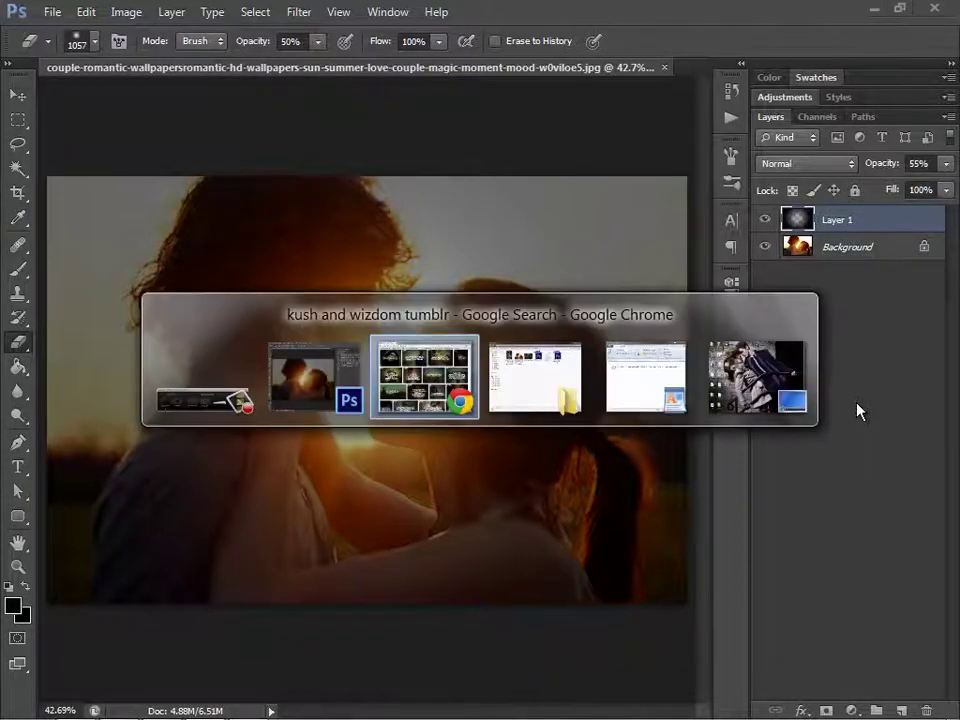
key("alt+Tab")
key("alt+Tab")
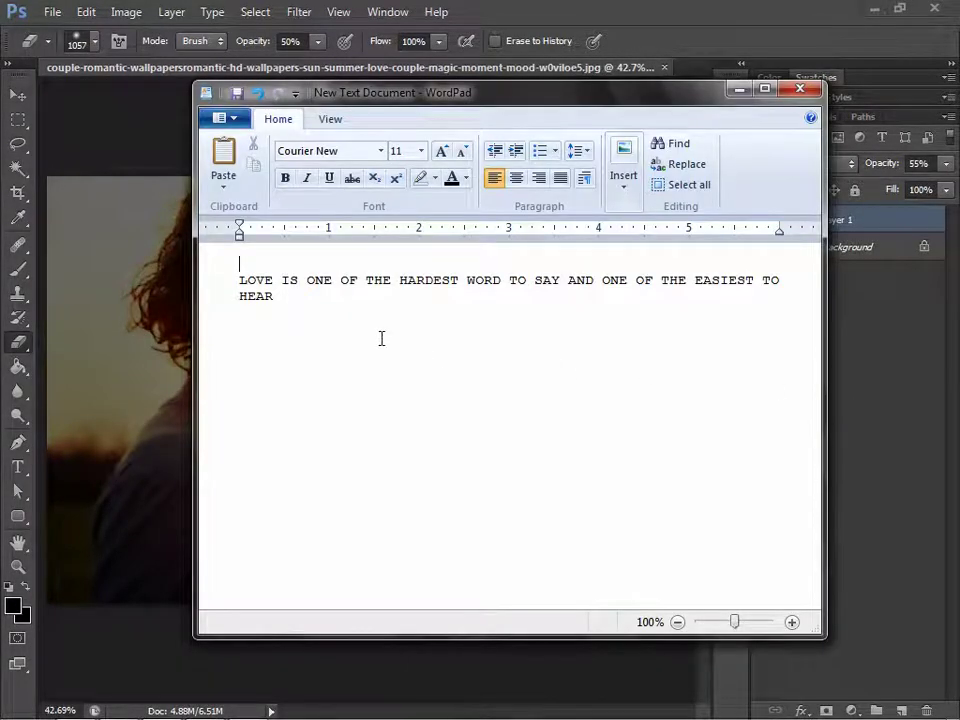
double_click(226, 282)
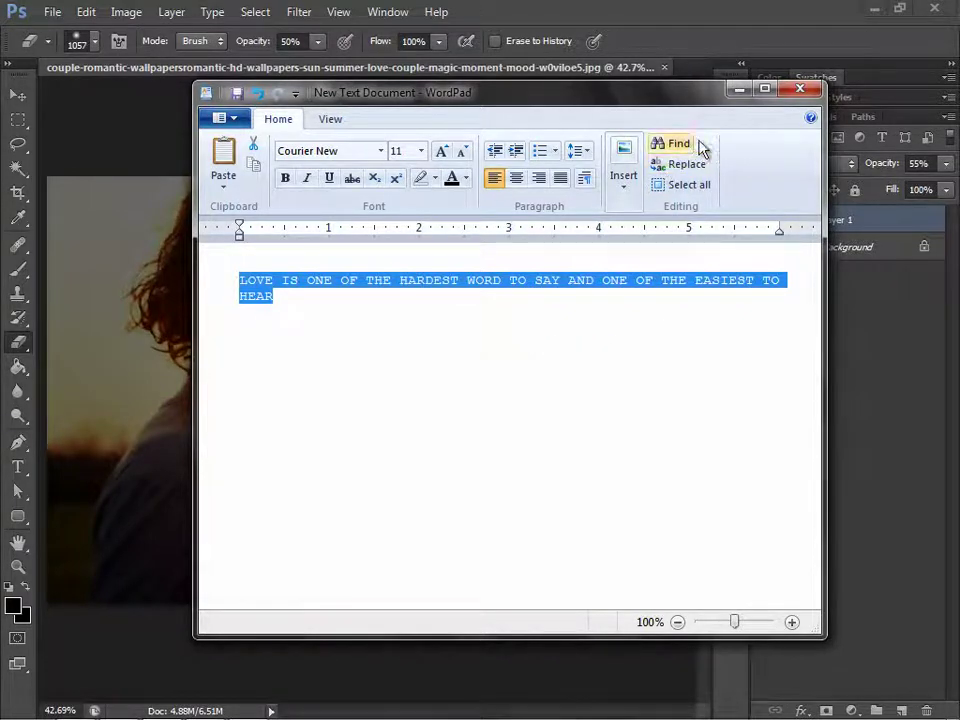
left_click(738, 90)
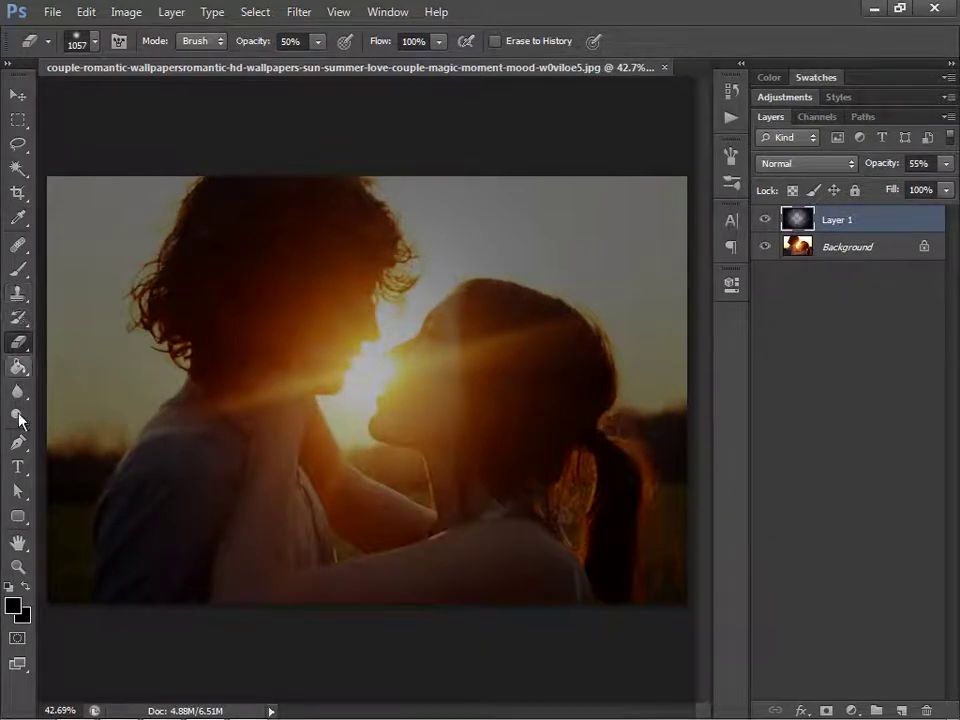
Select the Type tool and choose Franklin Gothic Heavy as the font
key("t")
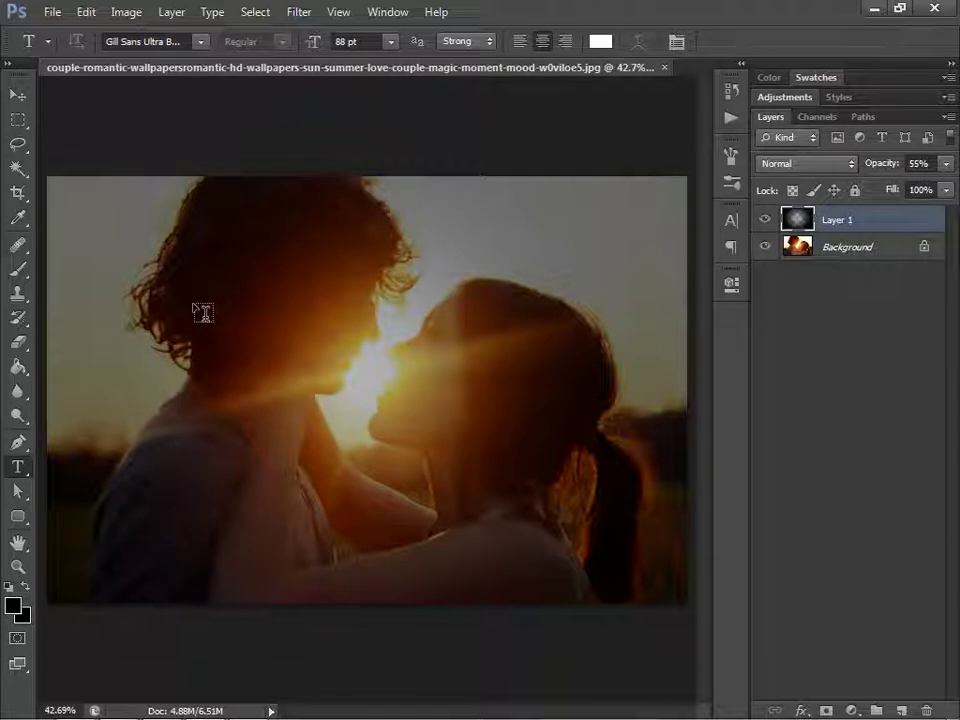
left_click(198, 43)
left_click(198, 44)
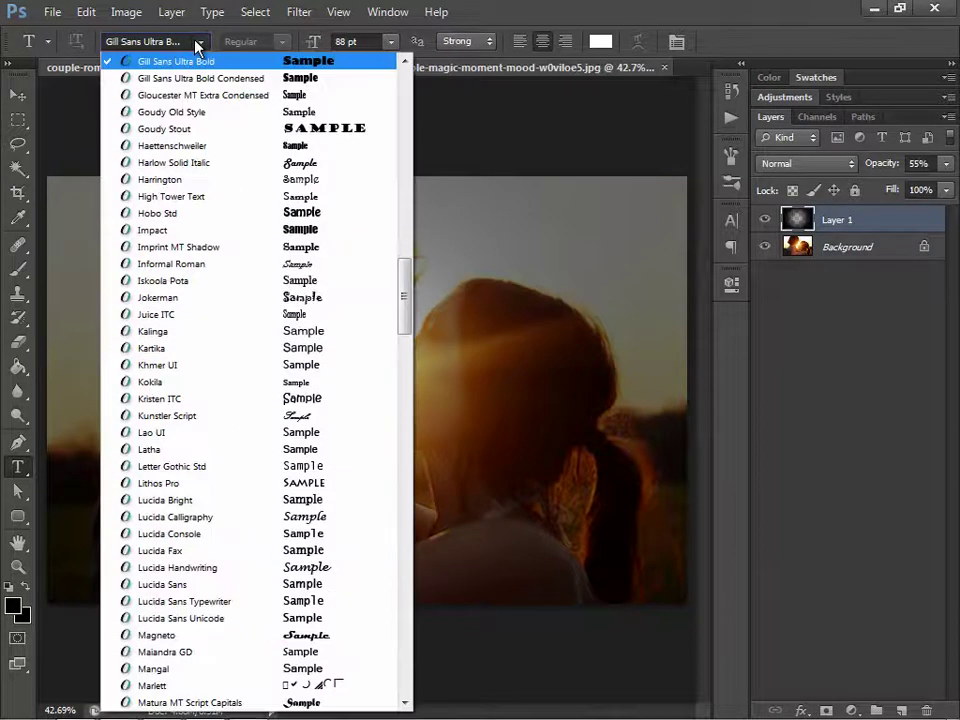
scroll(215, 270, "up", 1)
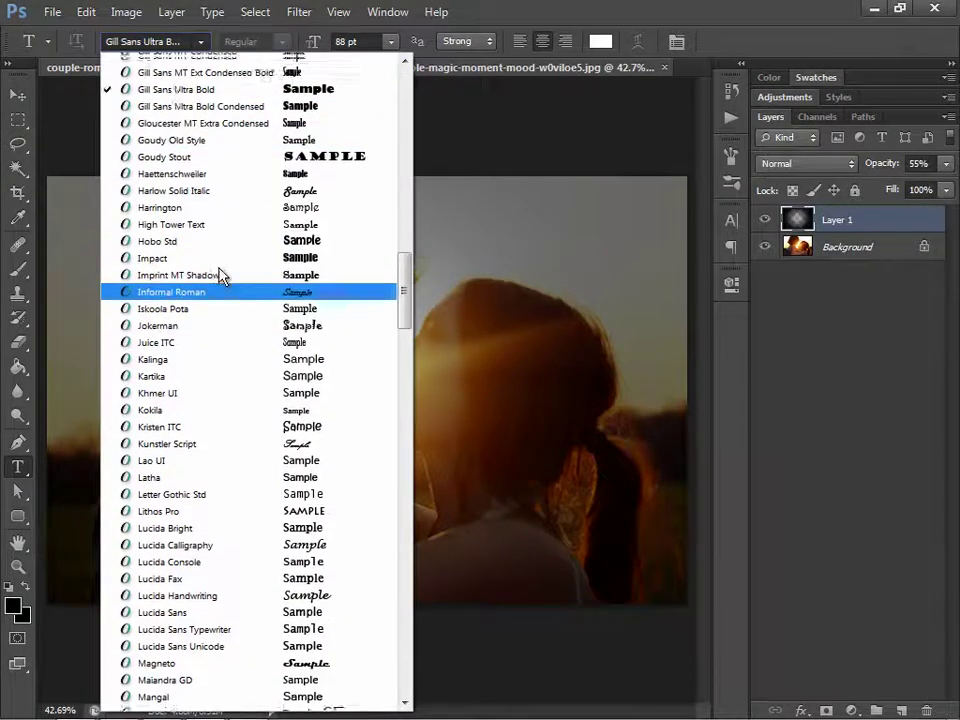
scroll(222, 275, "up", 8)
scroll(222, 275, "up", 4)
scroll(222, 277, "up", 5)
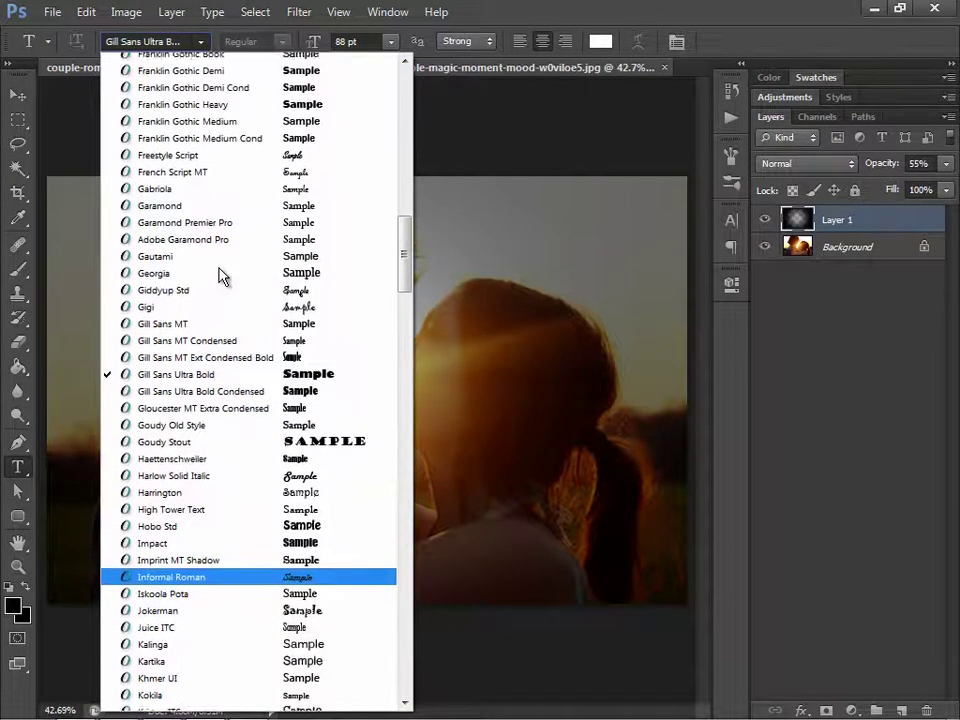
scroll(222, 277, "up", 9)
scroll(222, 275, "down", 7)
scroll(222, 275, "down", 9)
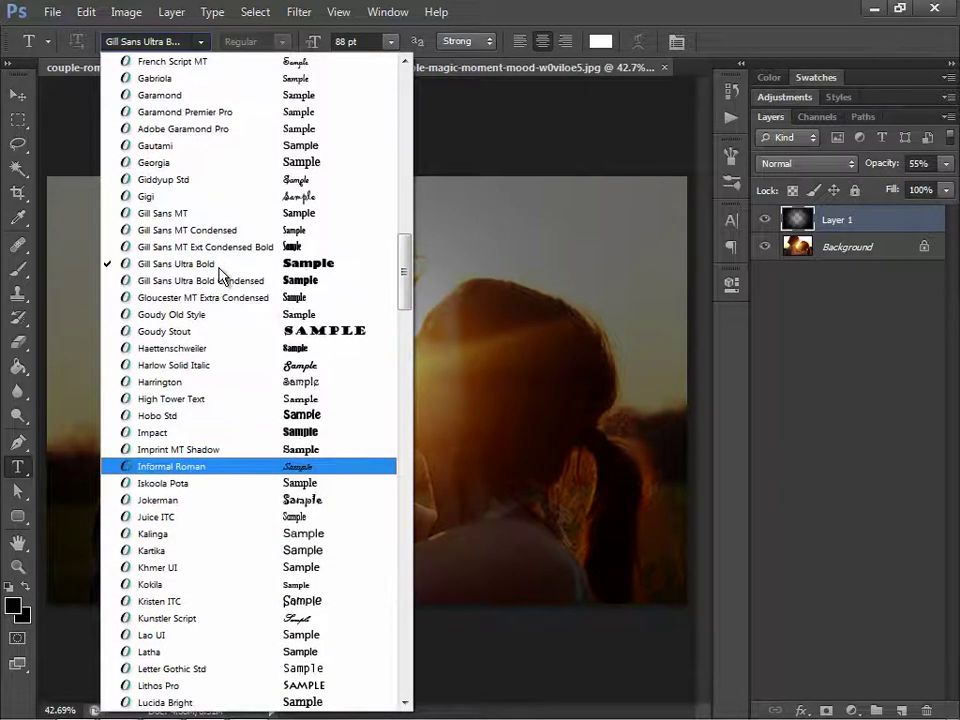
scroll(222, 277, "down", 17)
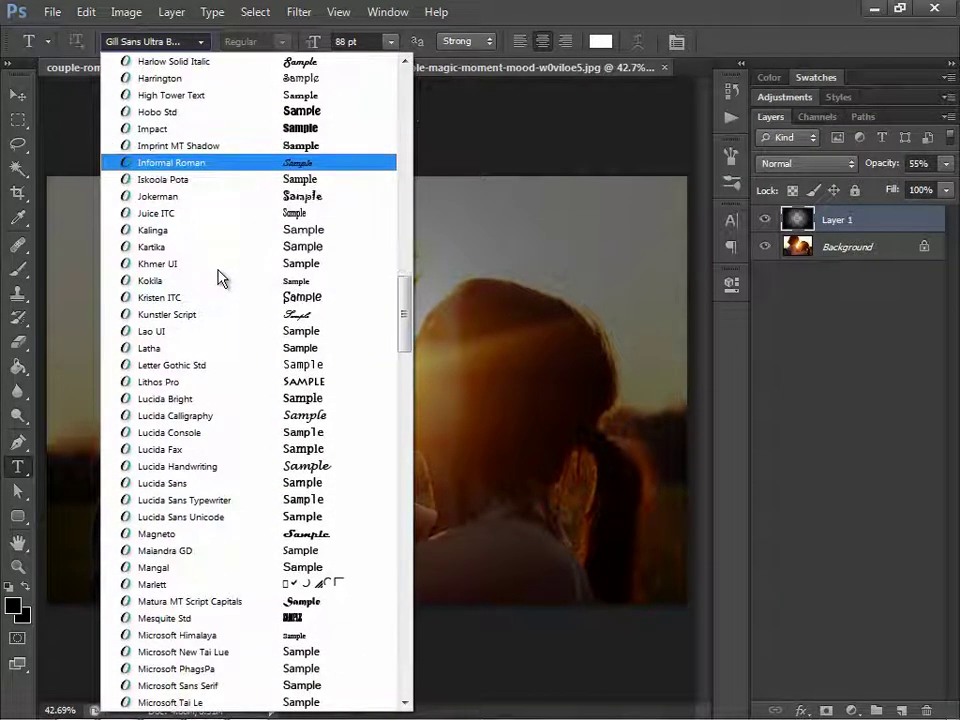
scroll(222, 275, "down", 3)
scroll(220, 275, "up", 19)
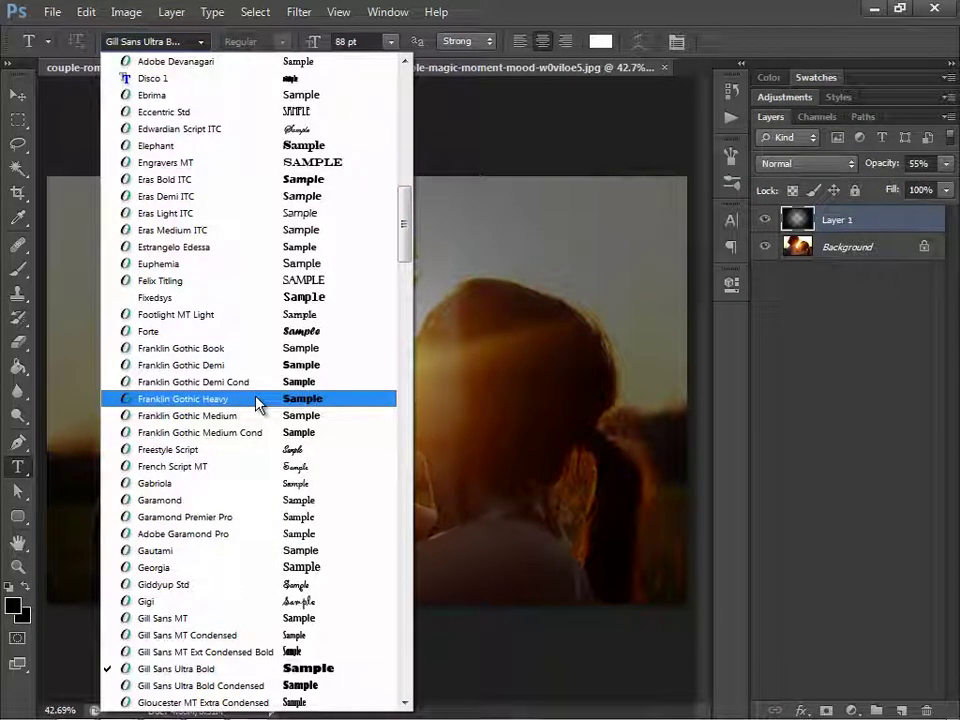
left_click(258, 399)
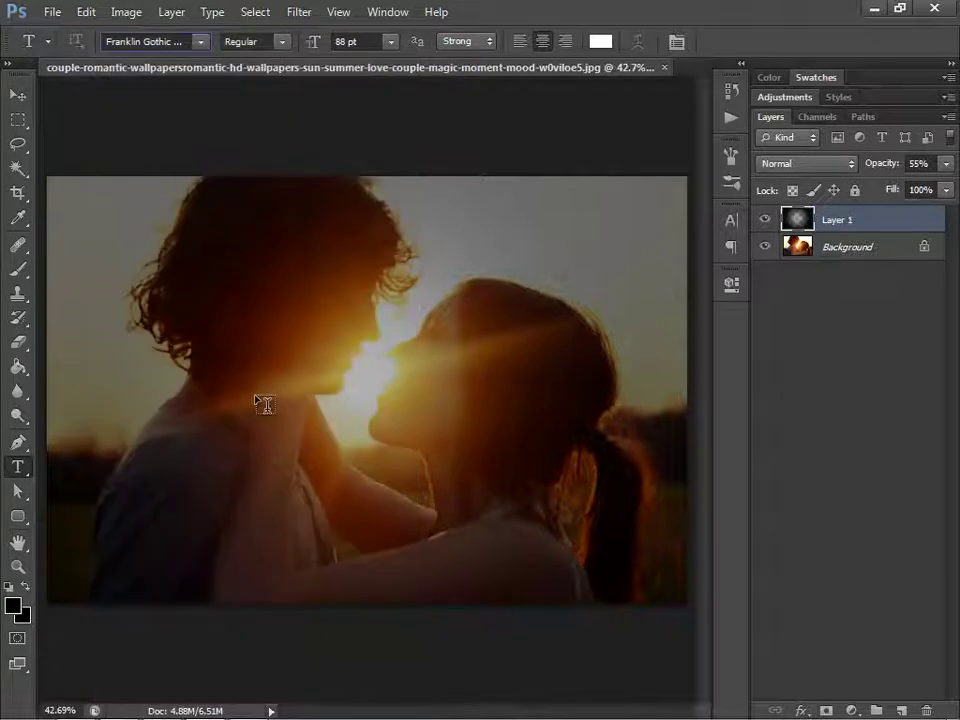
Zoom out to see the whole photo and return to the Type tool
key("v")
key("ctrl+minus")
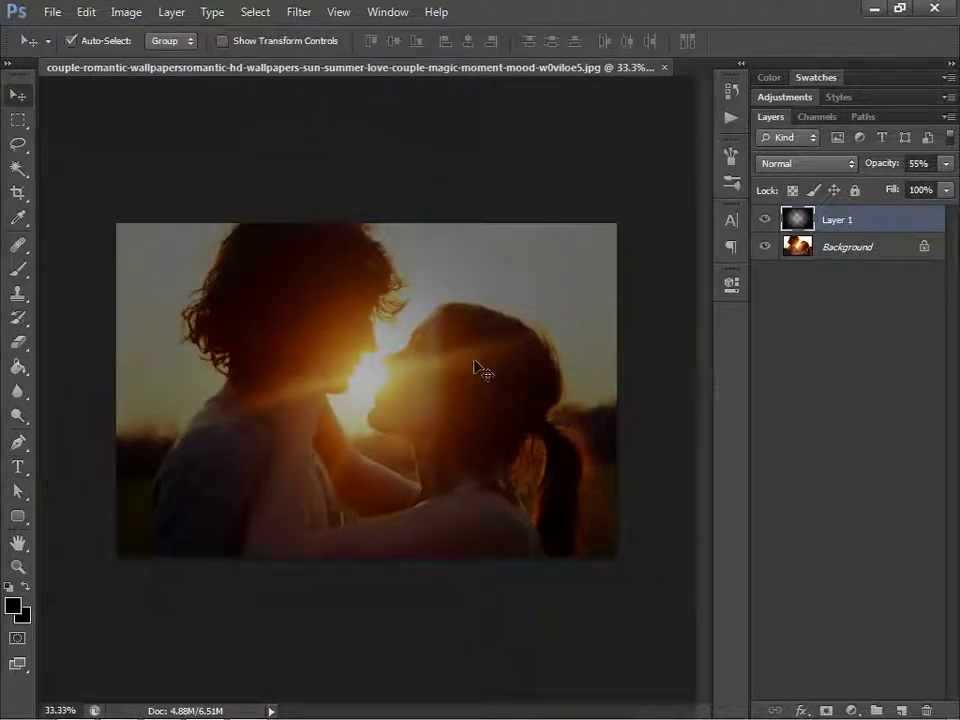
left_click(18, 467)
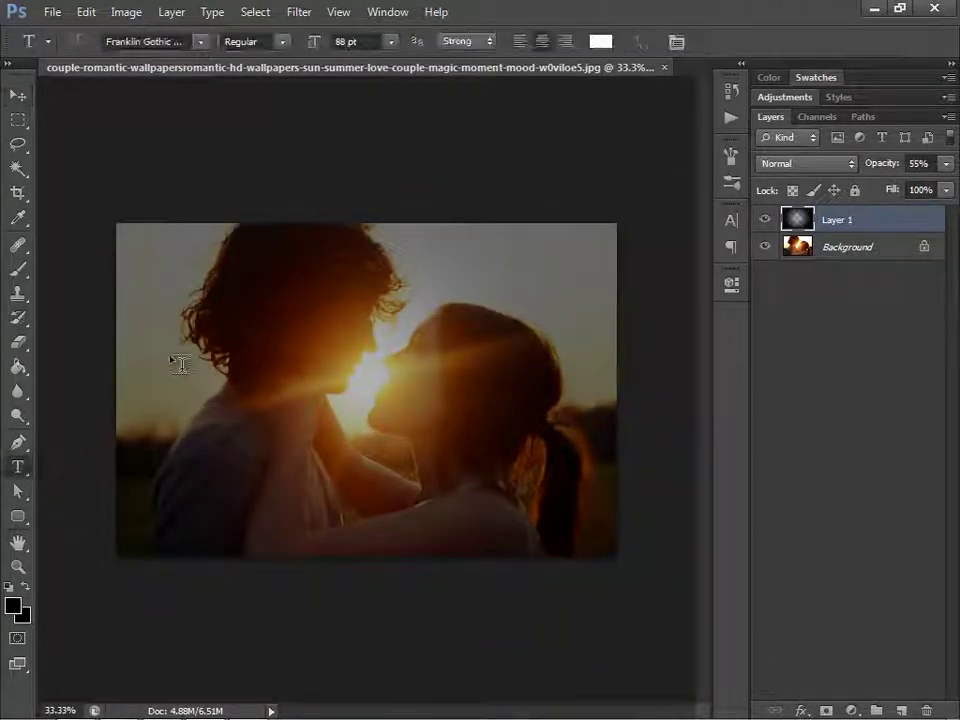
Paste the copied love quote as a new text layer on the photo
left_click(135, 333)
key("ctrl+v")
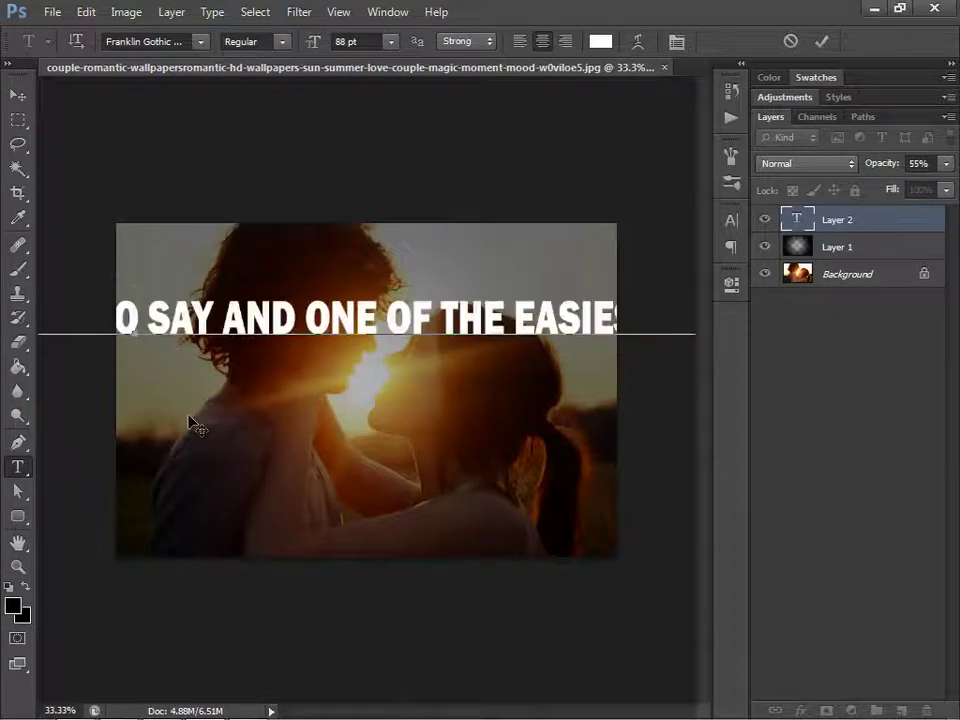
left_click(18, 94)
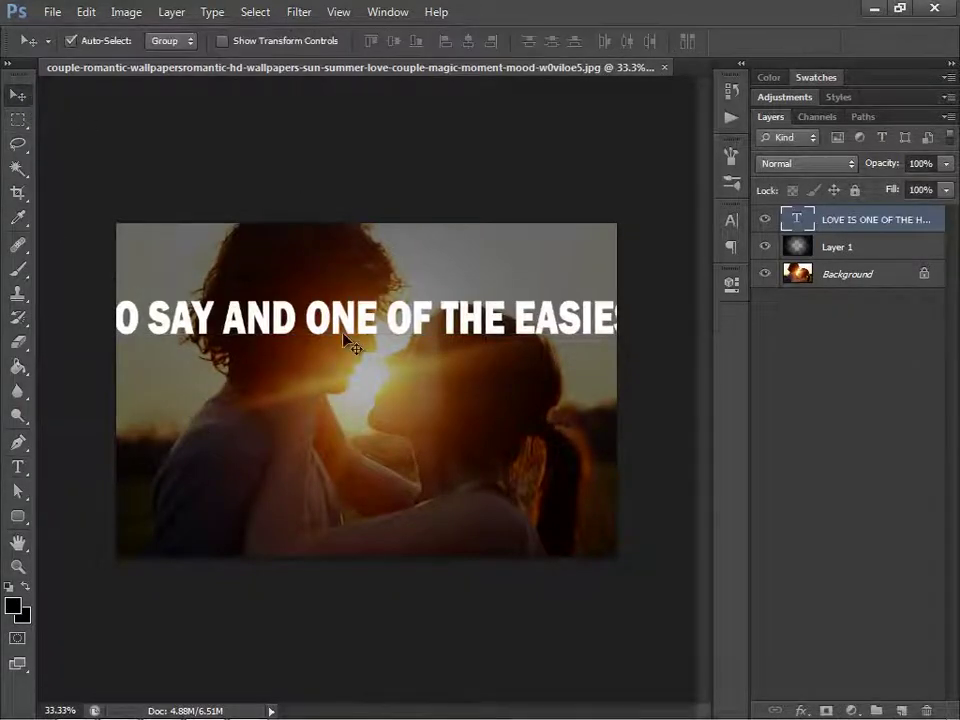
key("ctrl+t")
key("ctrl+minus")
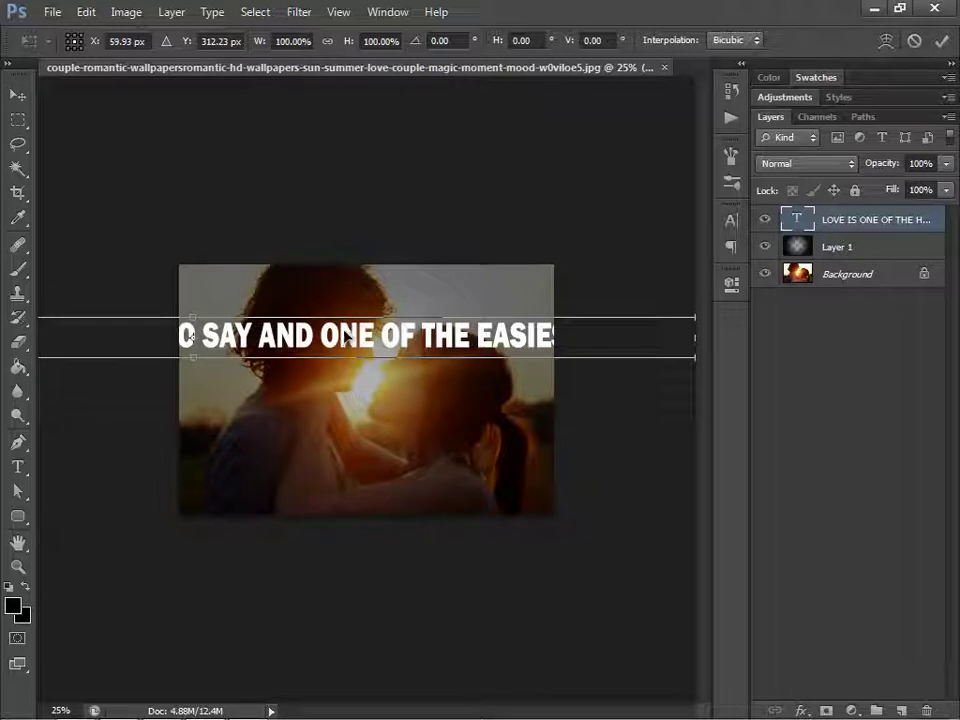
Shrink the quote's font size to 49 pt
left_click(18, 467)
triple_click(305, 336)
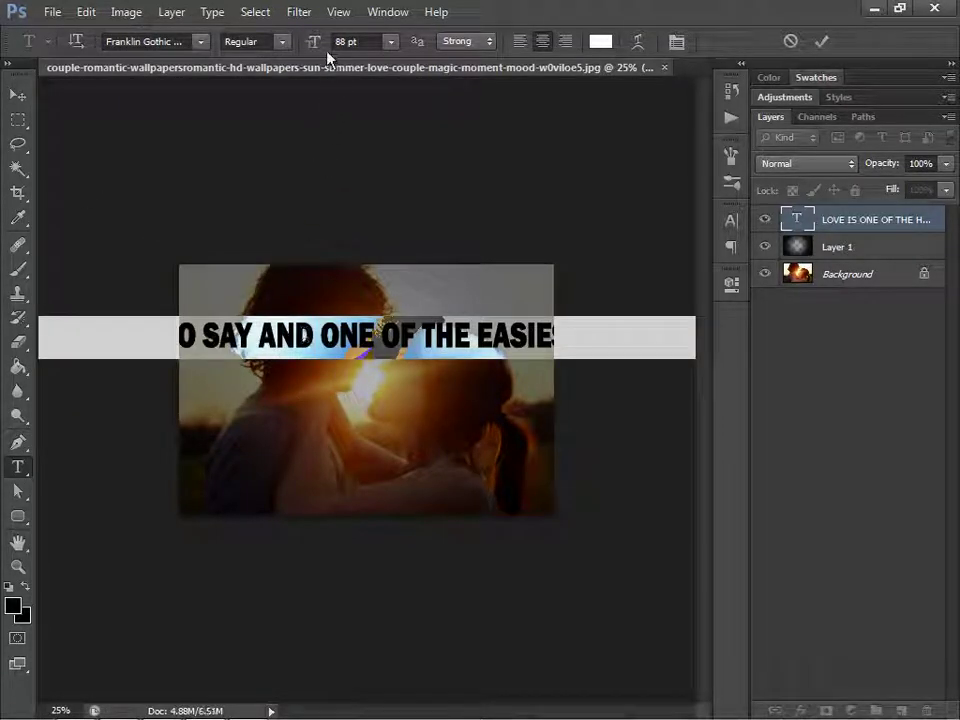
left_click_drag(316, 44, 288, 46)
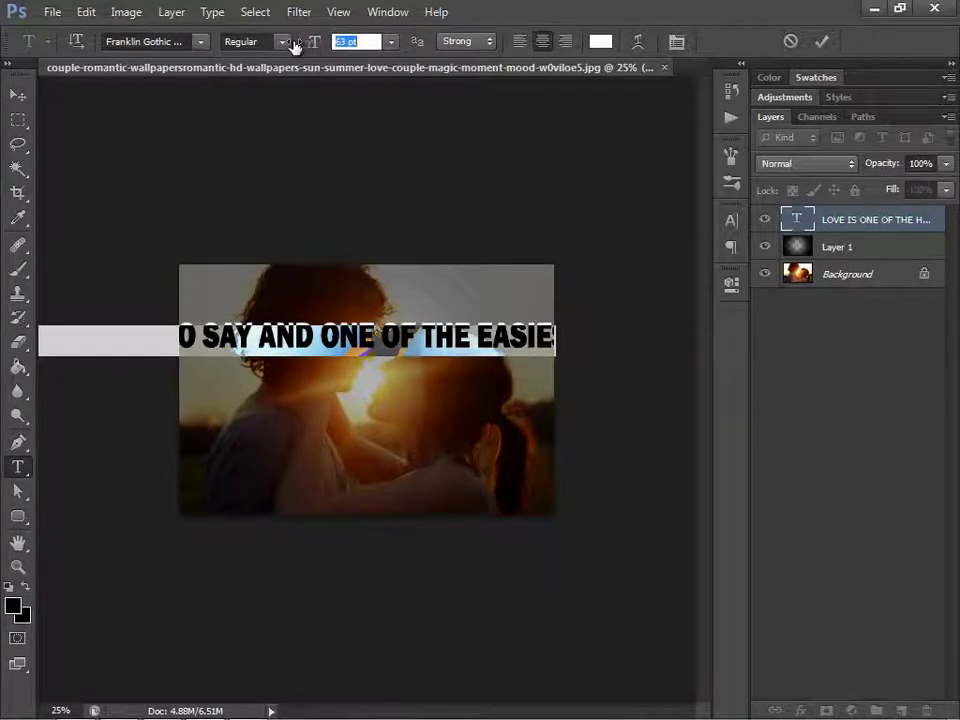
left_click(283, 42)
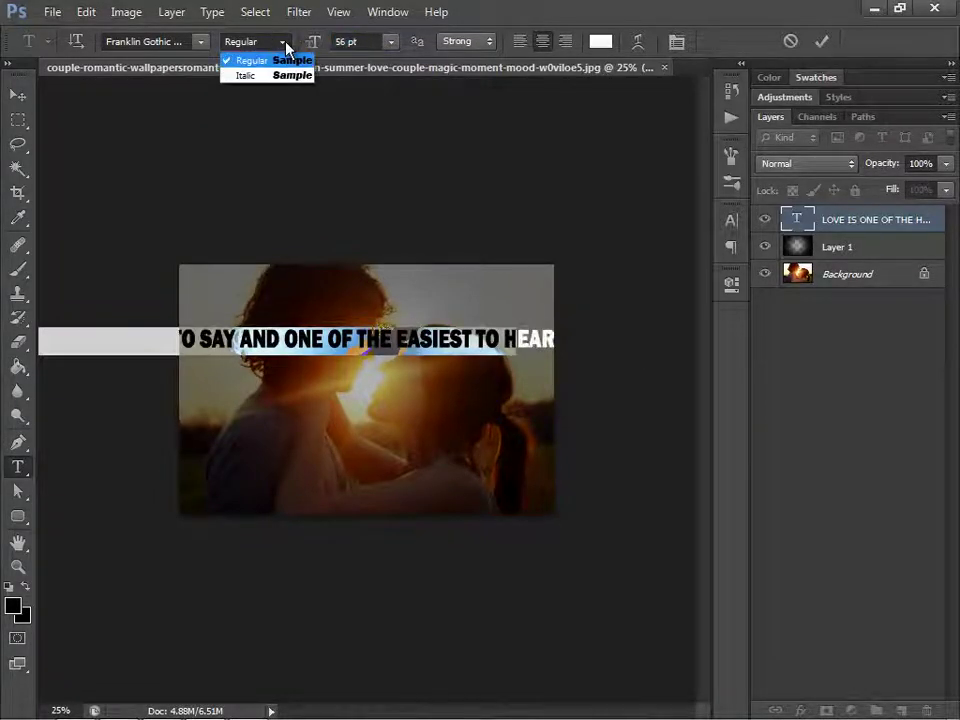
left_click(313, 43)
left_click_drag(313, 43, 306, 43)
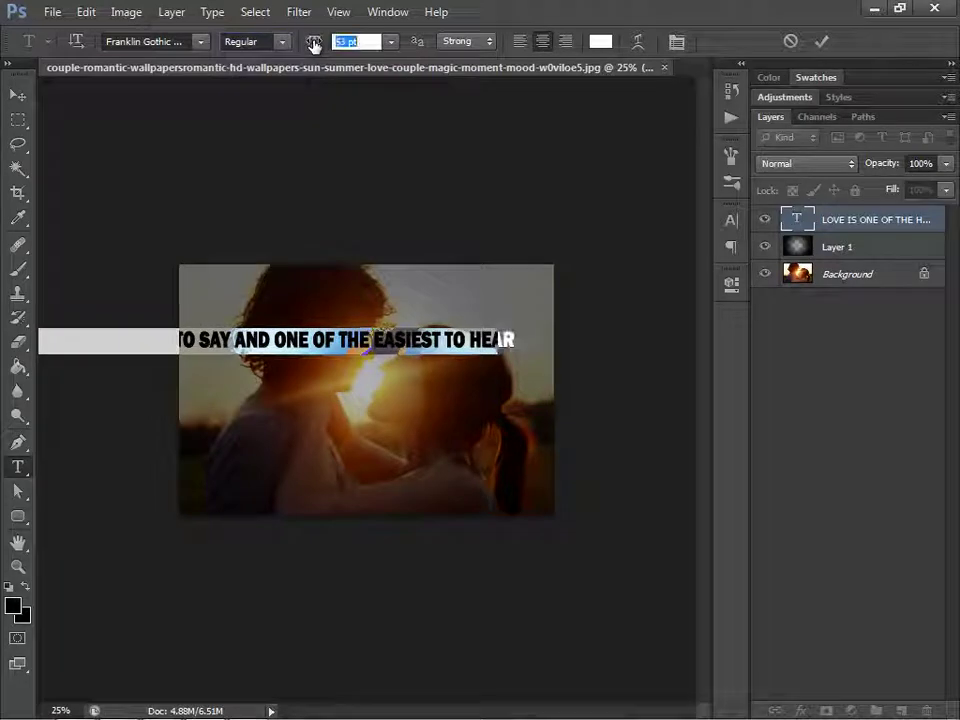
Move the quote line so 'LOVE IS' starts near the photo's left edge
left_click(14, 94)
left_click_drag(269, 345, 393, 347)
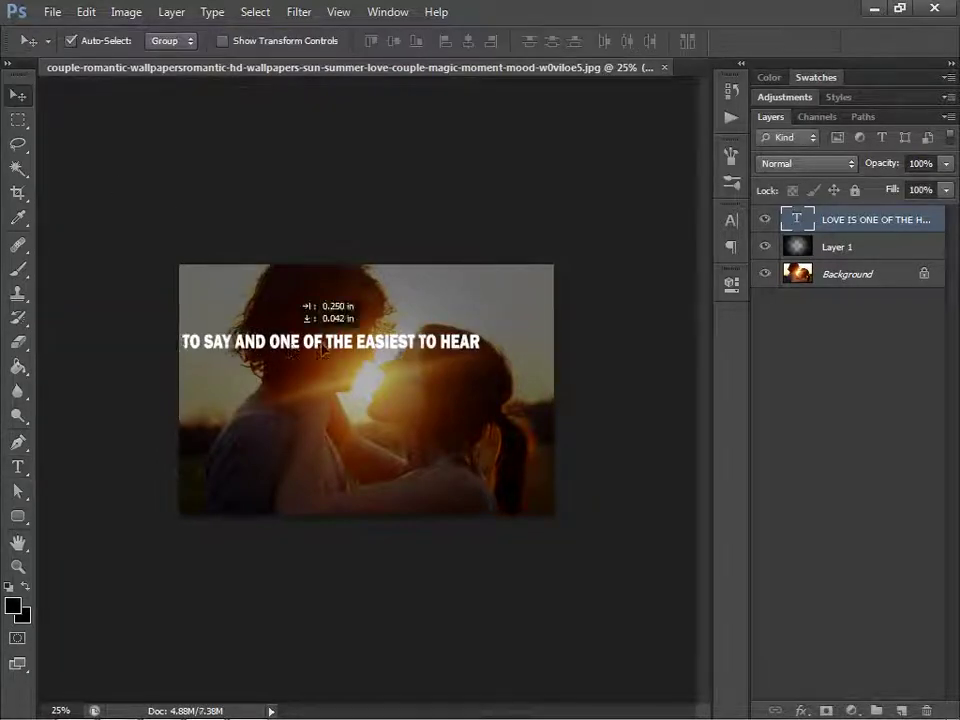
key("ctrl+minus")
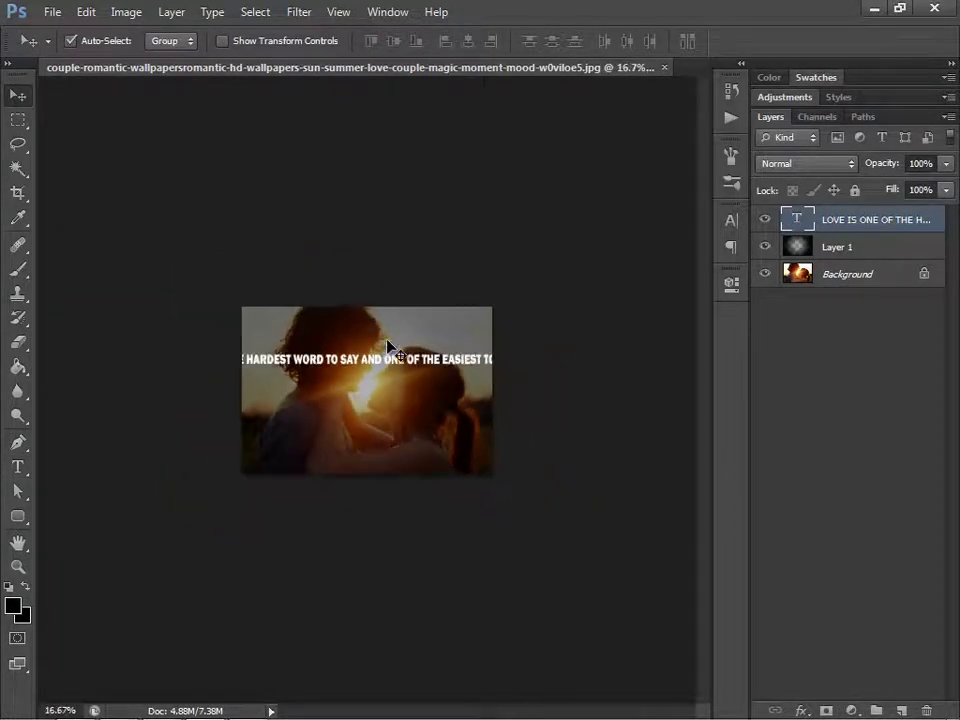
scroll(390, 347, "up", 5)
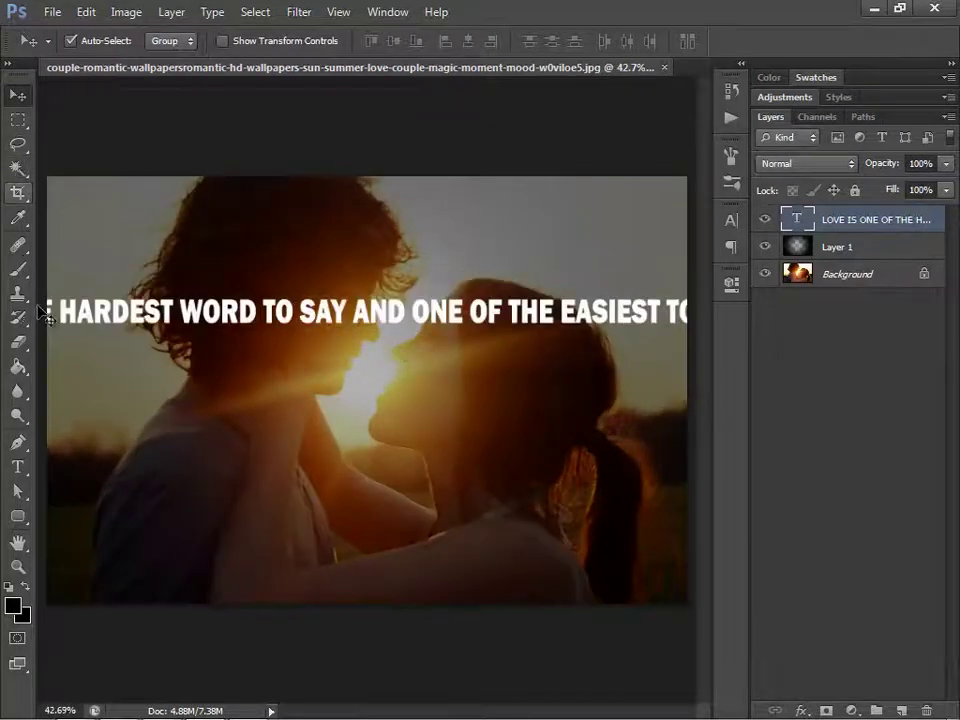
key("t")
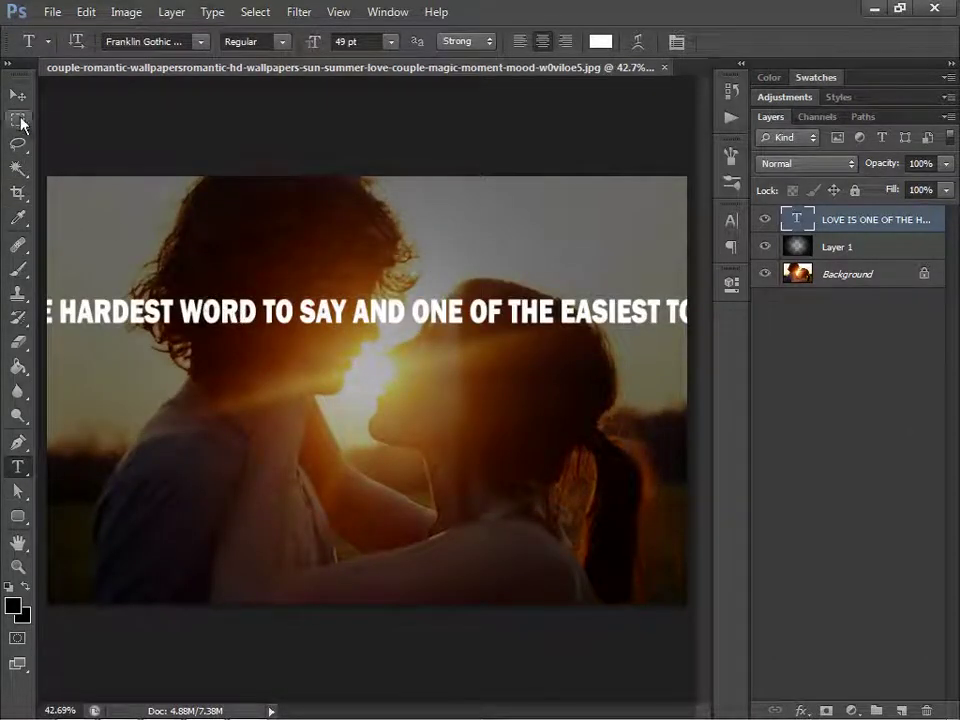
left_click(18, 95)
left_click_drag(202, 320, 435, 300)
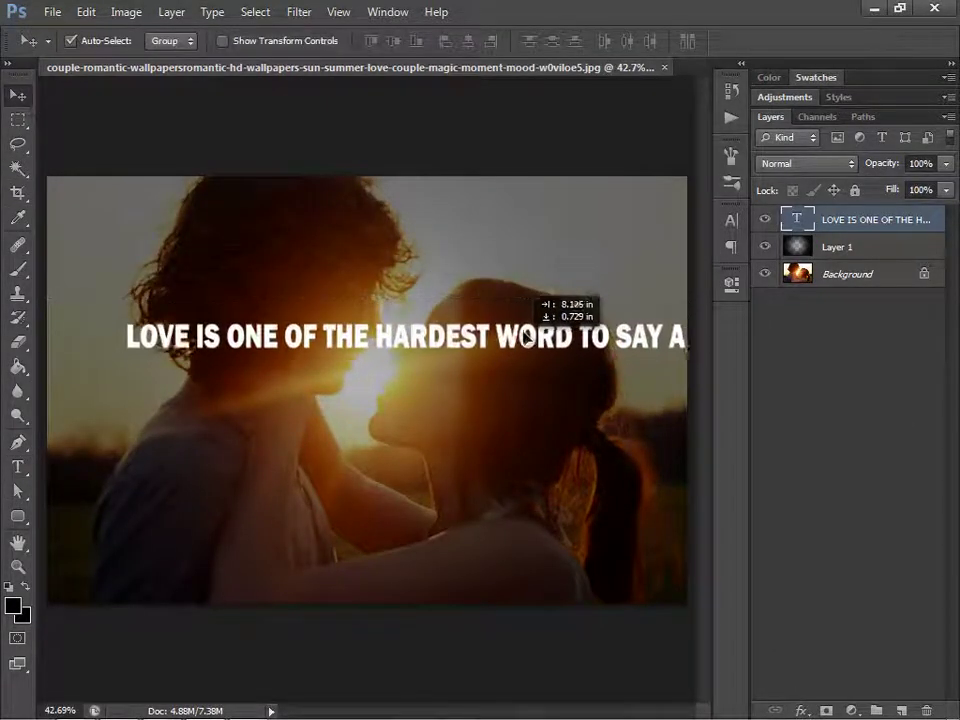
left_click_drag(493, 304, 521, 313)
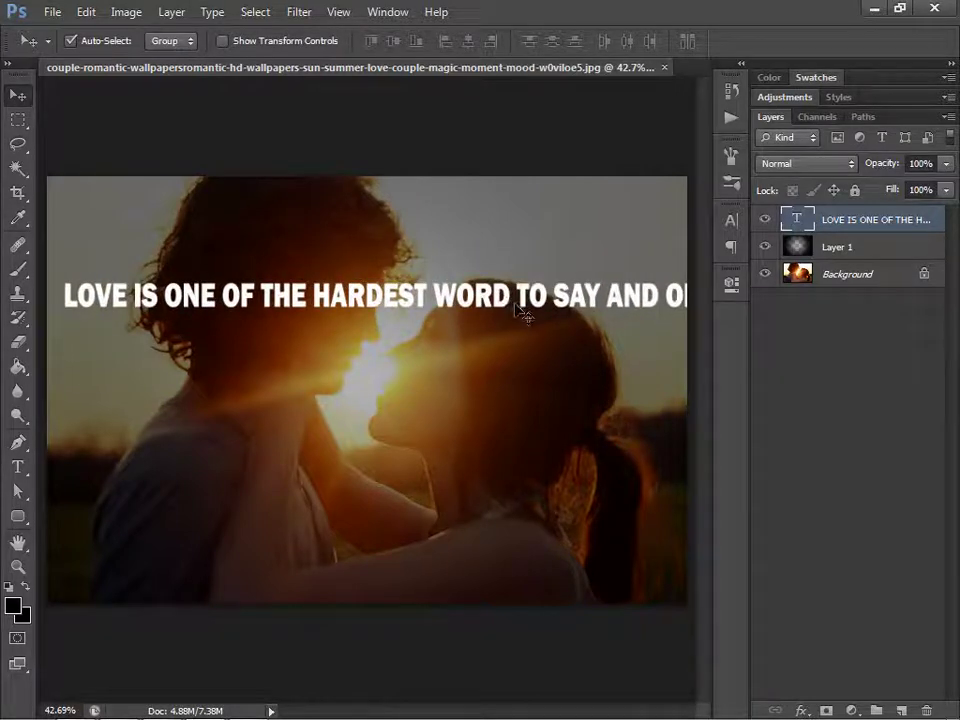
Break the quote into two lines and move it fully onto the photo
key("t")
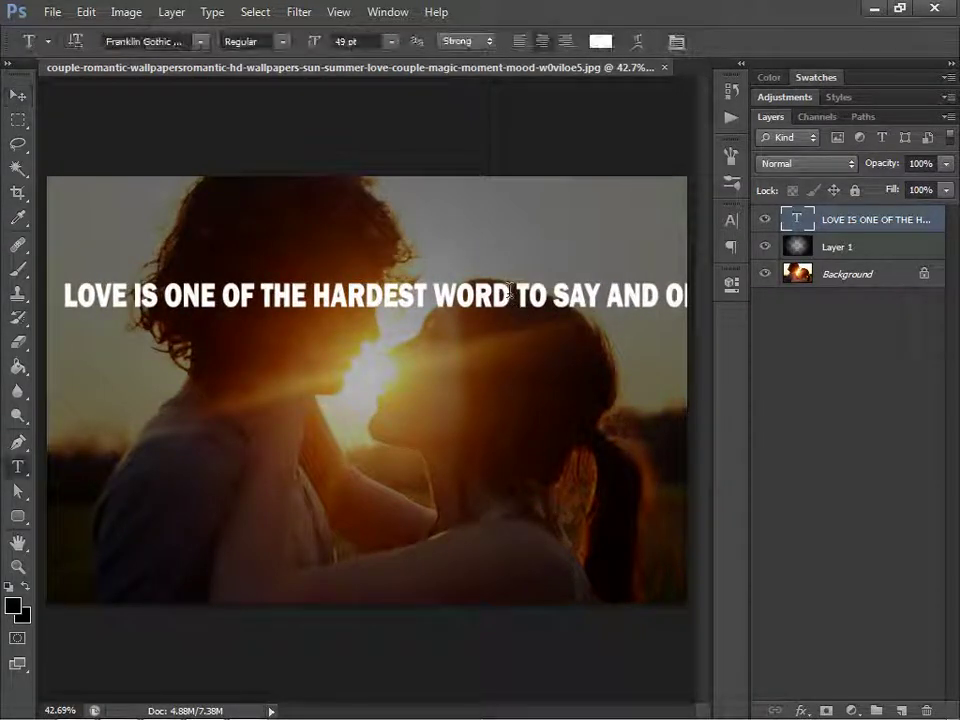
left_click(511, 292)
key("BackSpace")
key("BackSpace")
key("BackSpace")
key("Return")
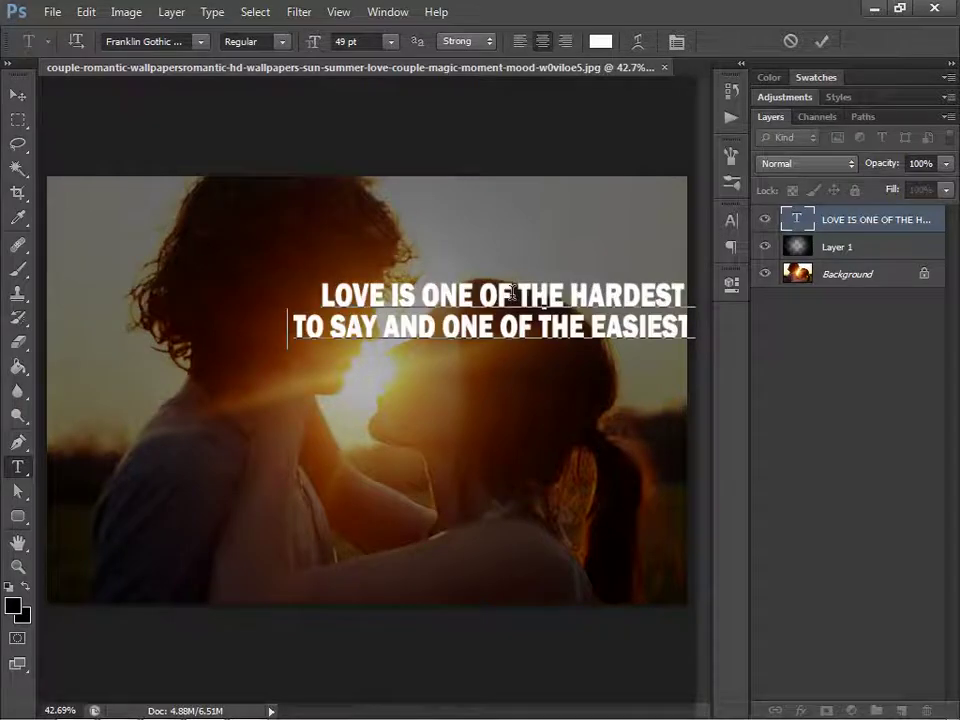
left_click(18, 95)
left_click_drag(612, 302, 423, 332)
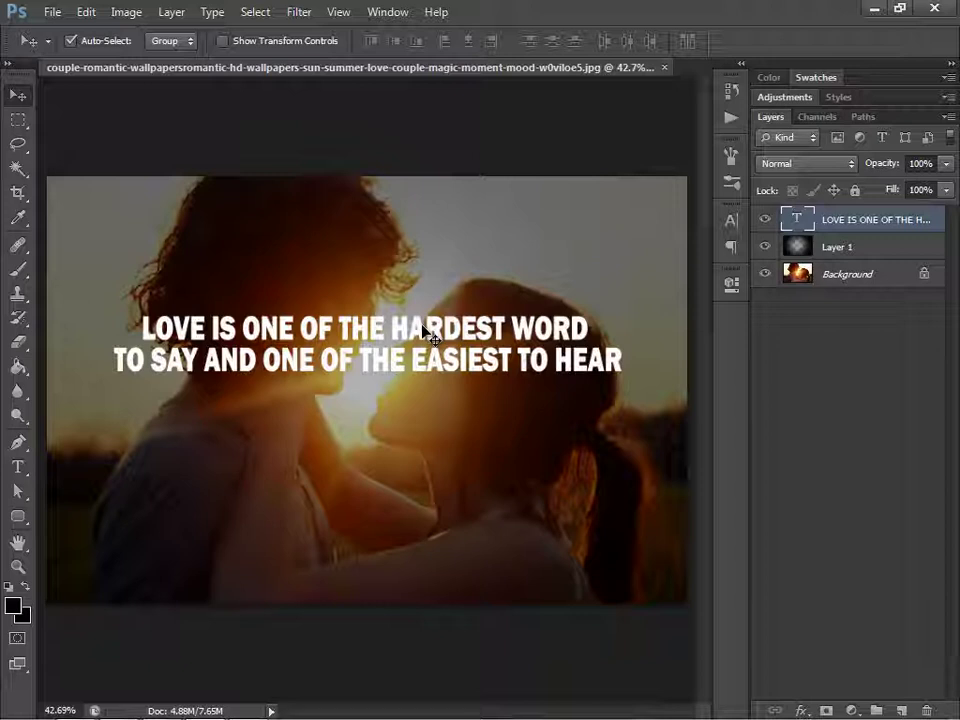
Rewrap the quote into three lines, starting the third at 'THE EASIEST', and centre-align them
left_click(19, 469)
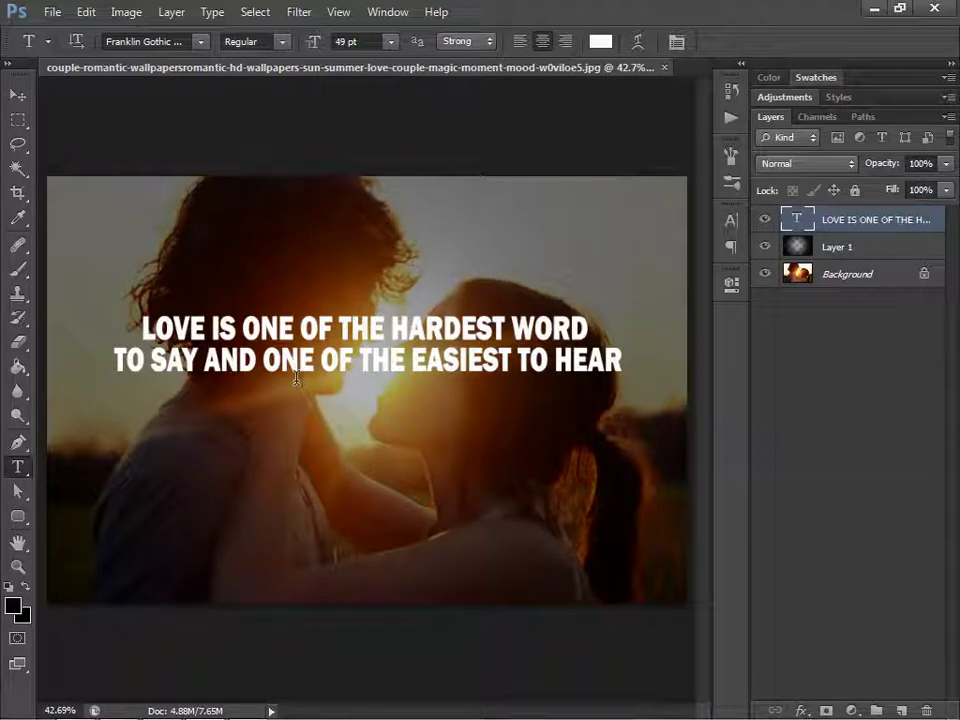
left_click(510, 325)
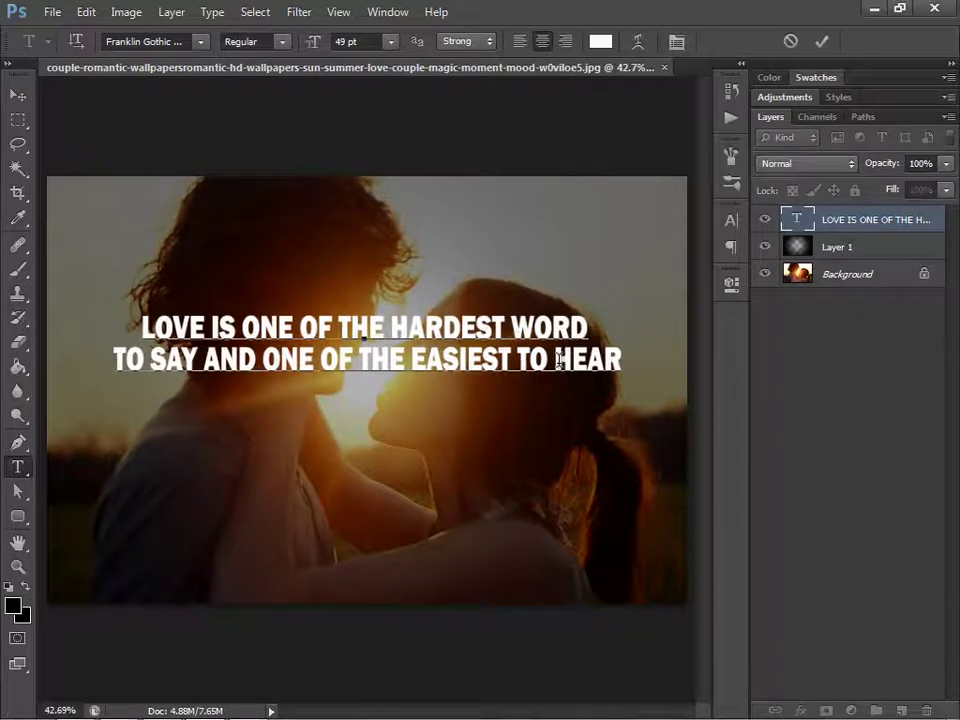
key("Return")
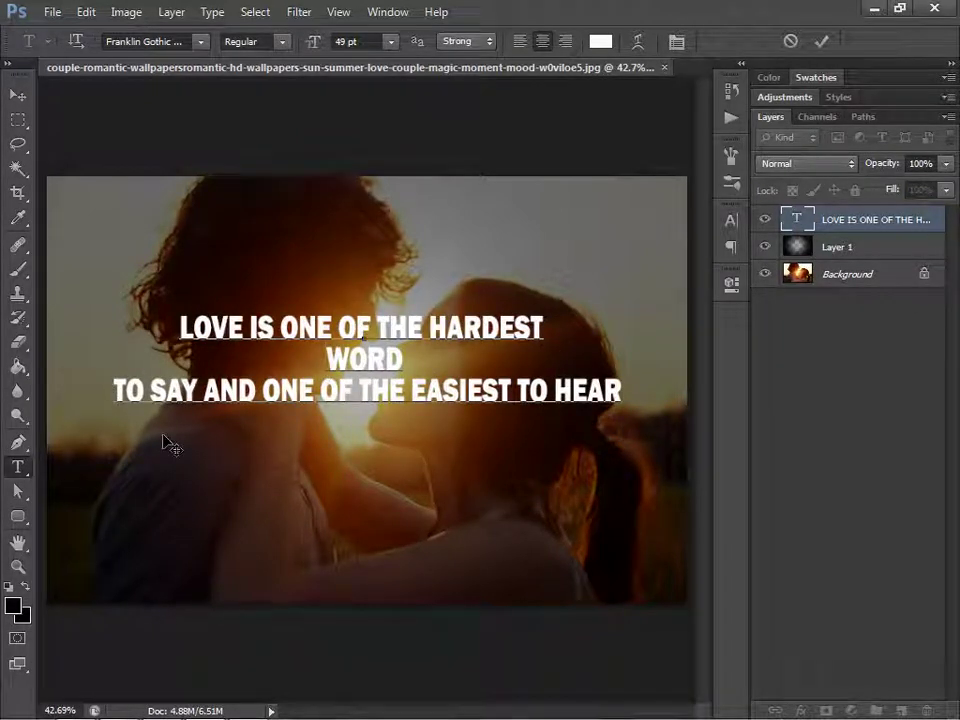
key("Delete")
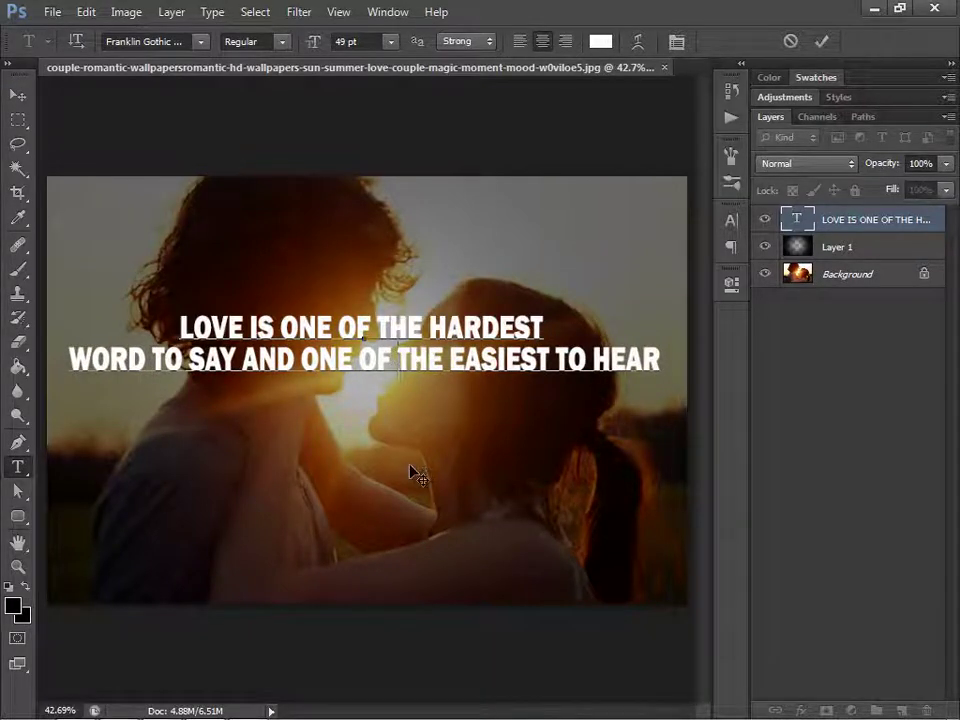
key("Return")
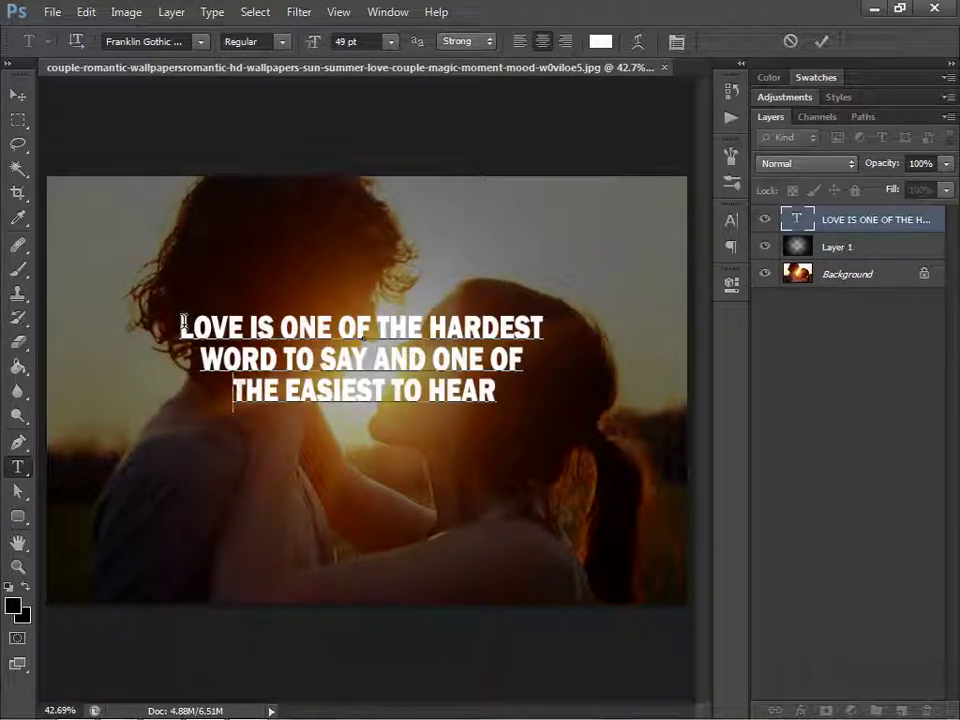
mouse_move(182, 325)
left_mouse_down()
mouse_move(425, 360)
mouse_move(560, 404)
left_mouse_up()
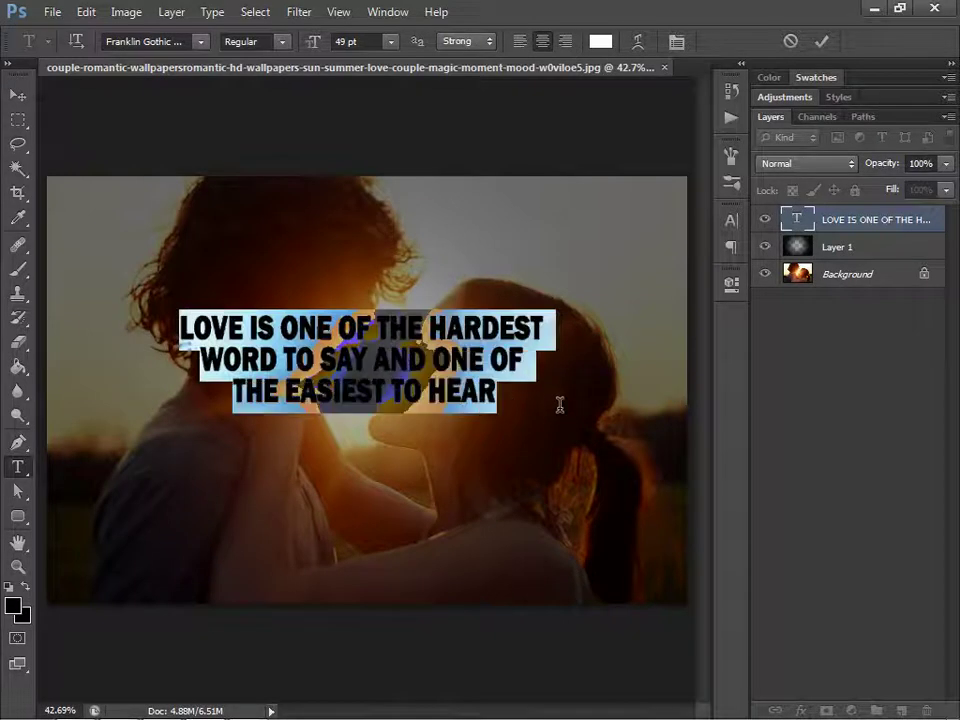
left_click(543, 42)
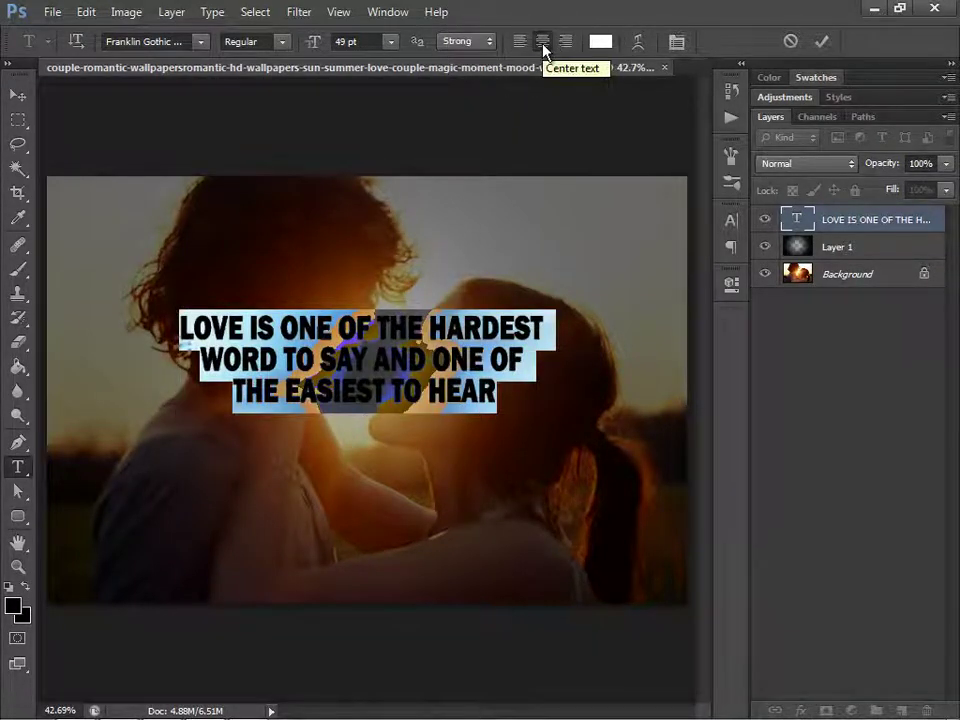
left_click(19, 95)
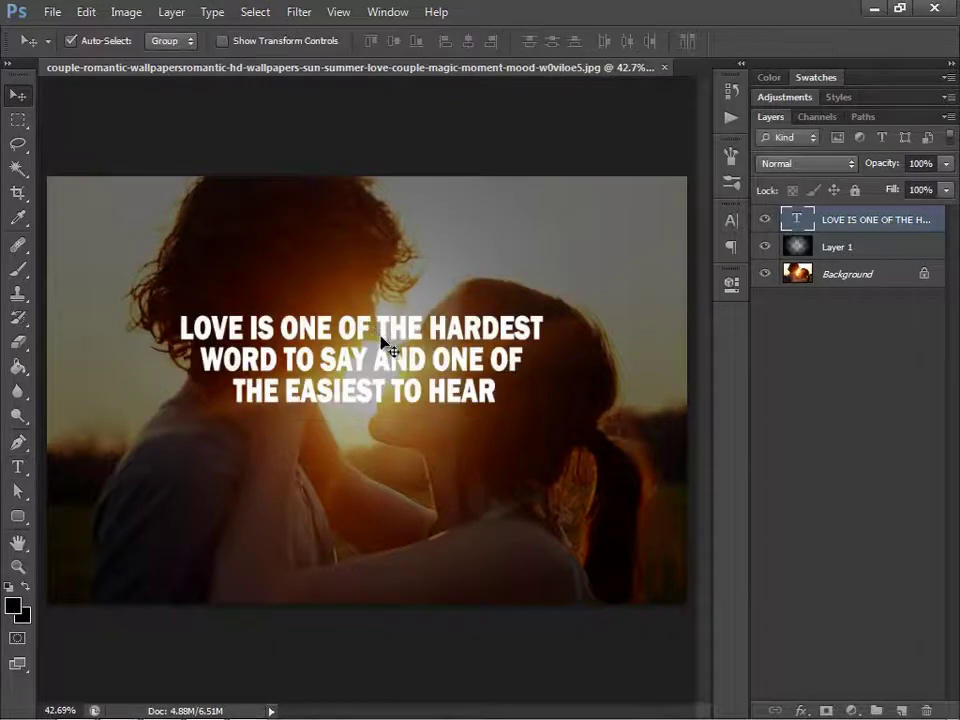
left_click_drag(360, 335, 362, 348)
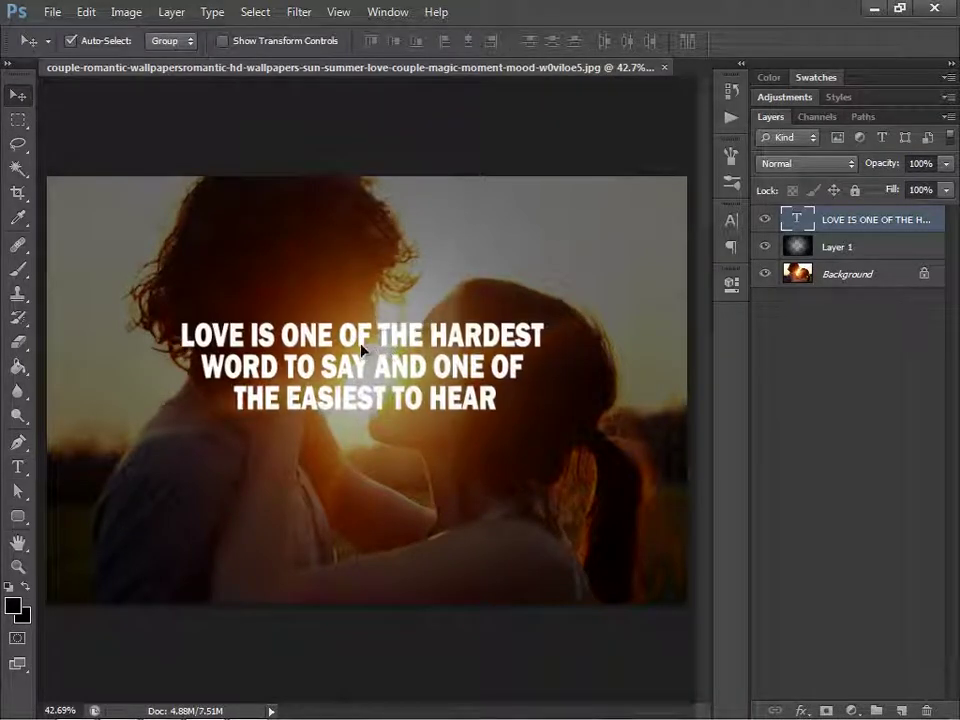
Enlarge the quote text to 66 pt and nudge it slightly lower
key("t")
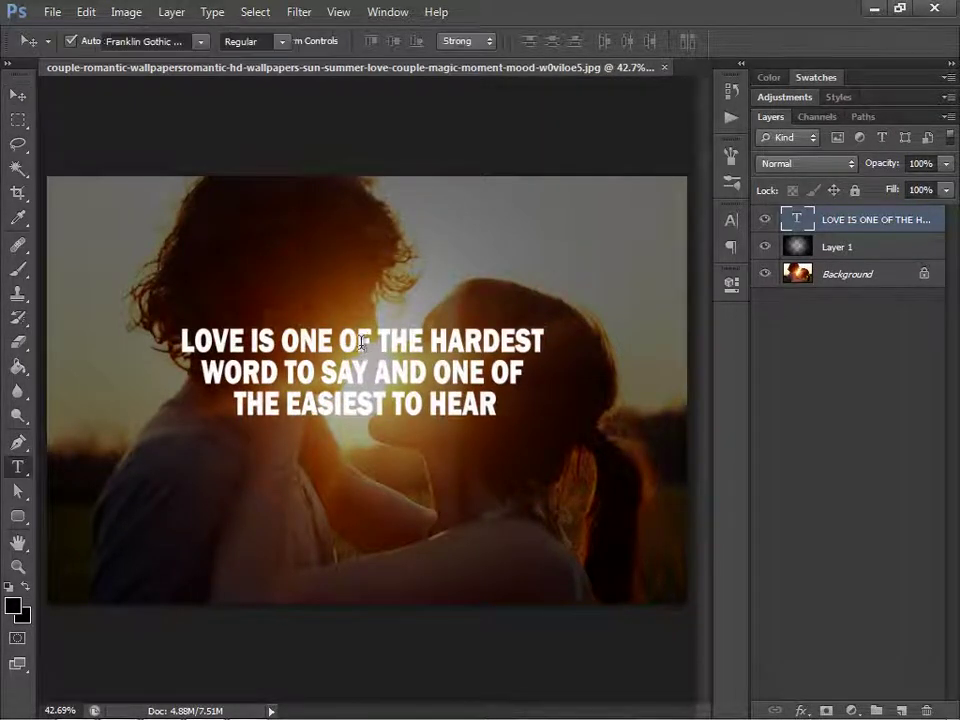
mouse_move(182, 340)
left_mouse_down()
mouse_move(475, 427)
mouse_move(500, 410)
left_mouse_up()
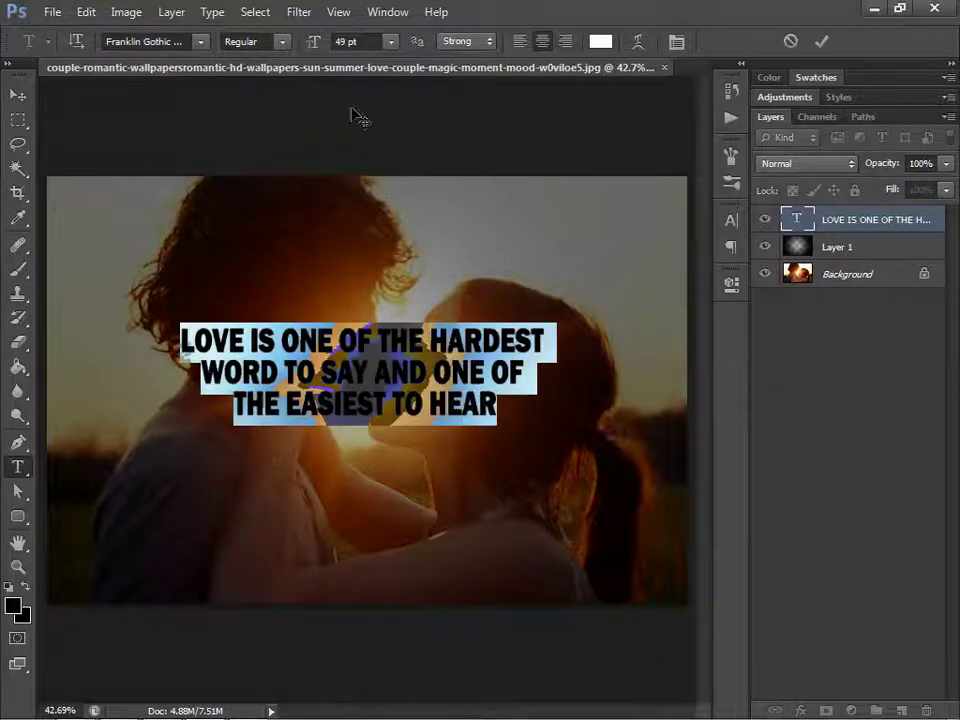
left_click_drag(317, 43, 327, 43)
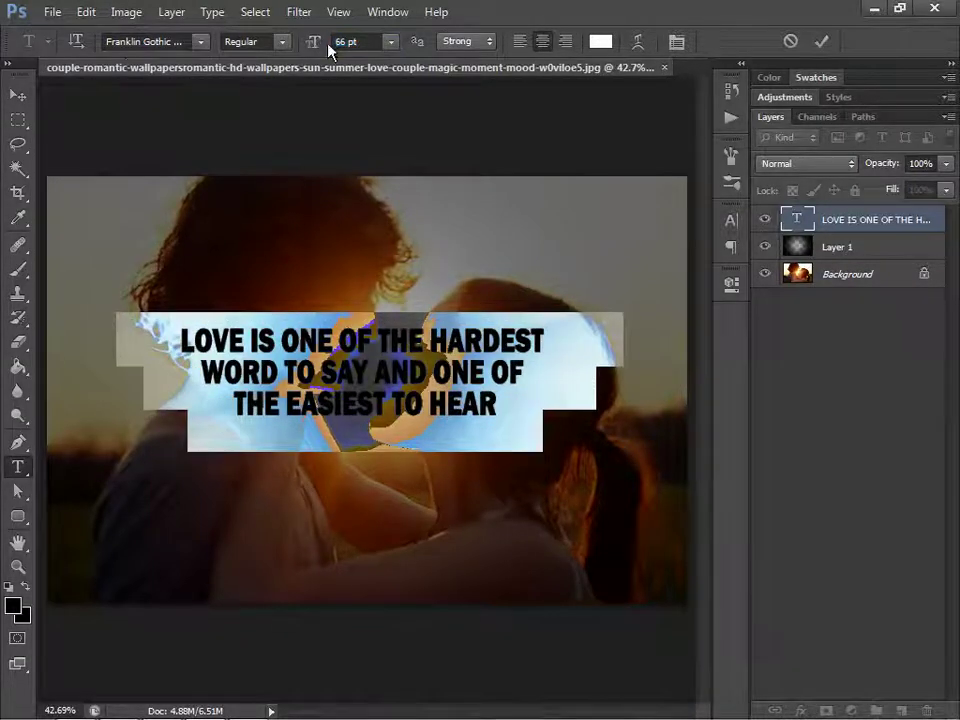
left_click(17, 94)
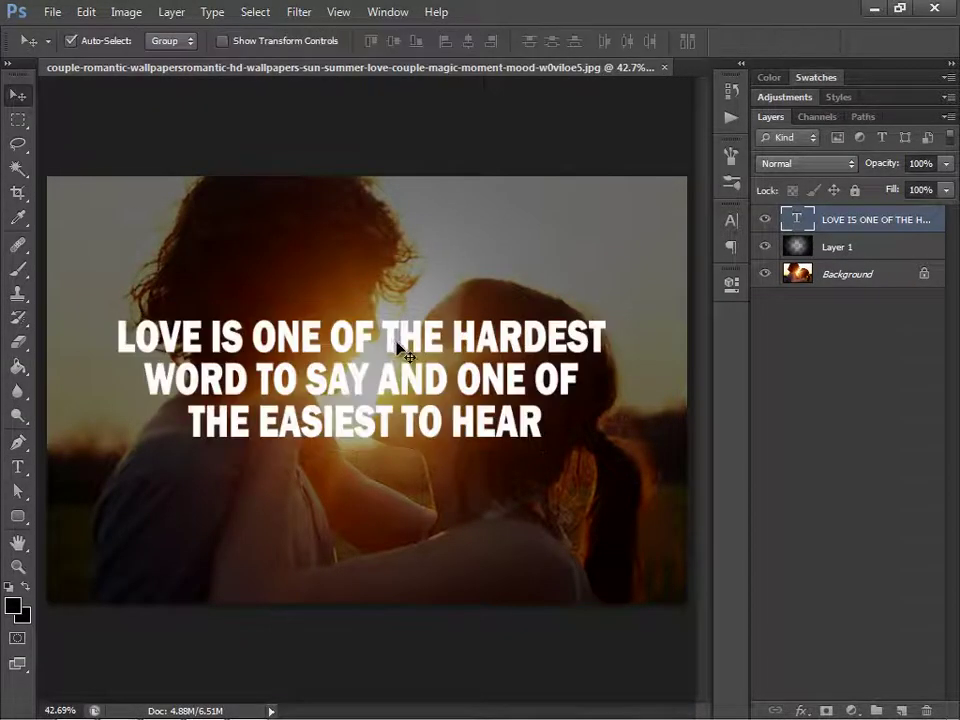
left_click_drag(392, 343, 390, 349)
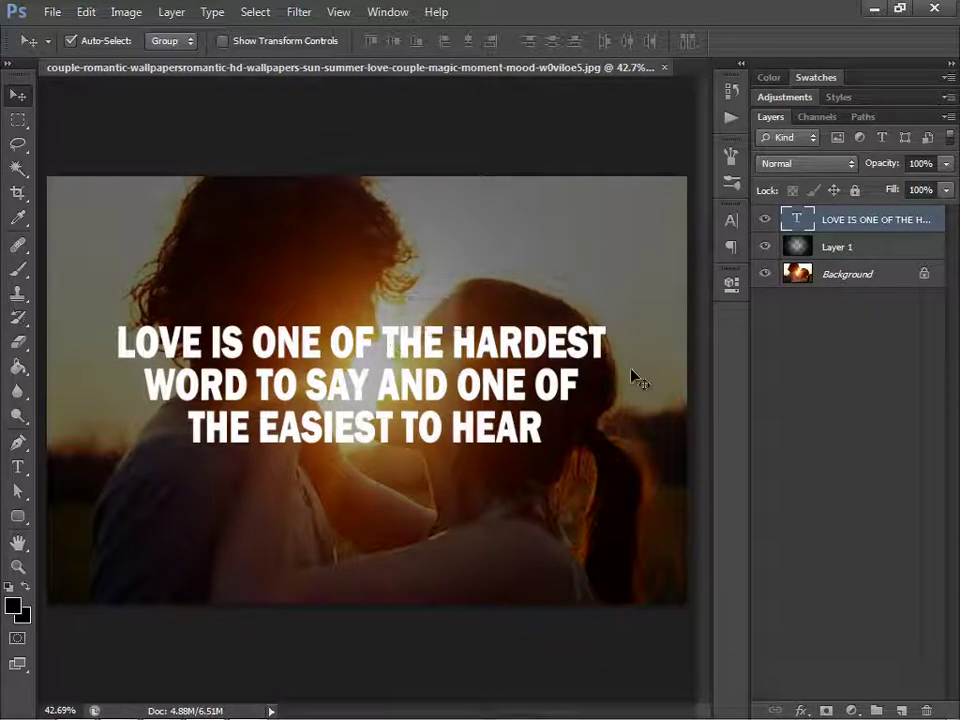
Add an Outer Glow to the quote layer with Normal blend mode and black colour
right_click(833, 221)
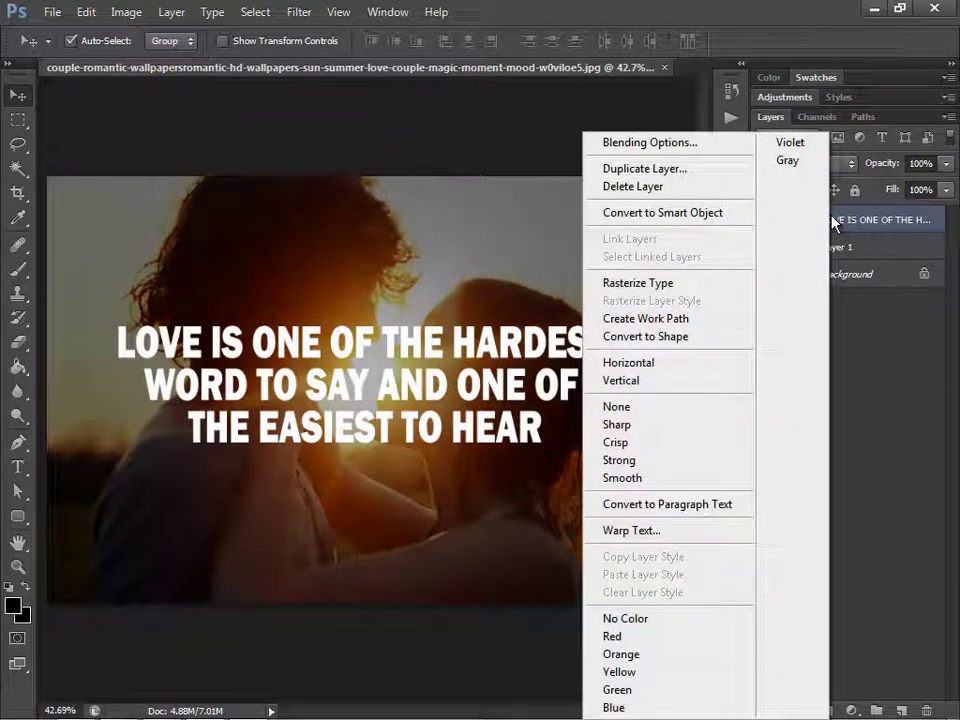
left_click(677, 146)
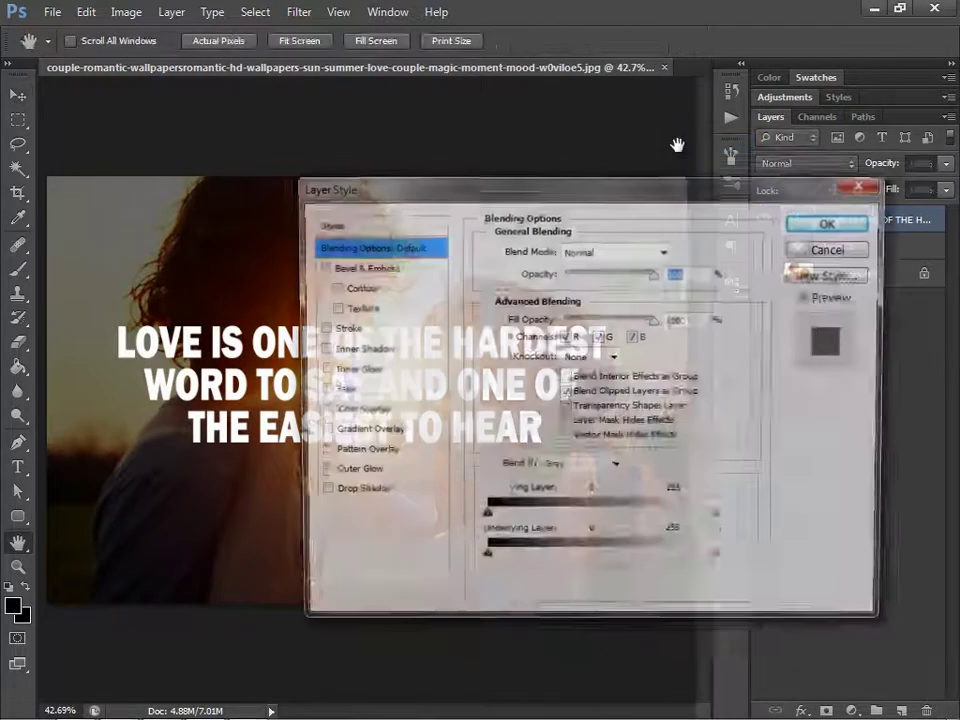
left_click(350, 476)
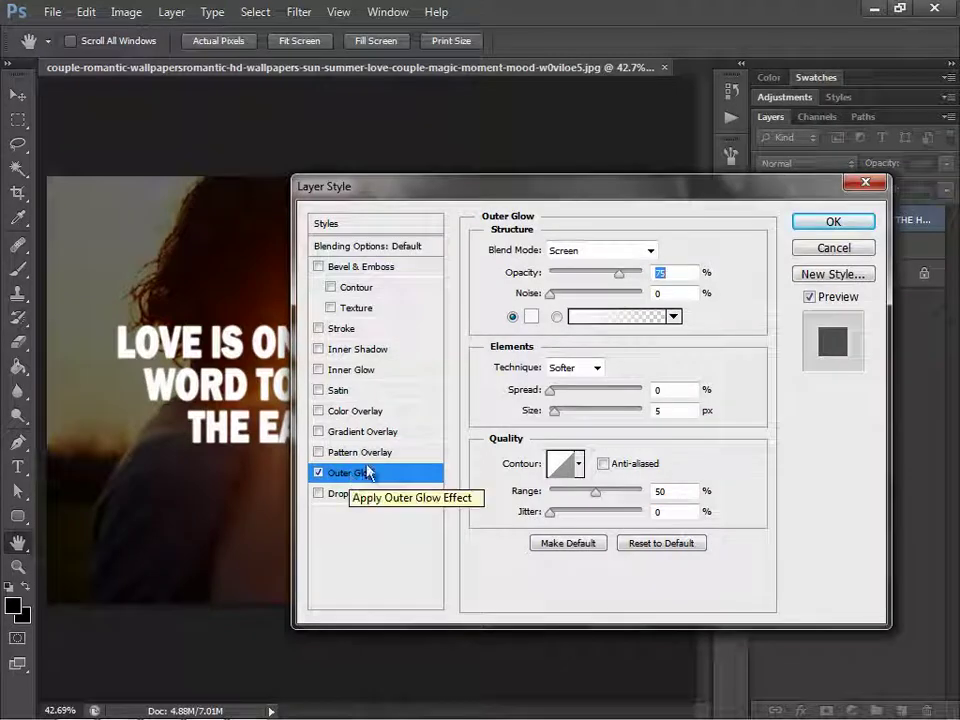
left_click(648, 251)
left_click(568, 9)
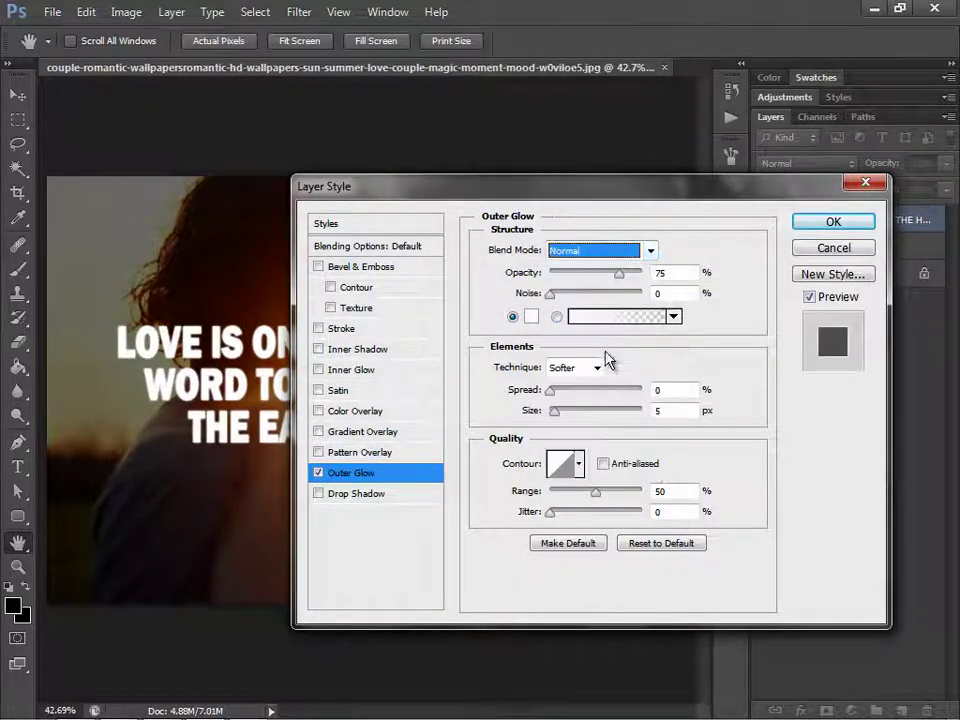
left_click(538, 325)
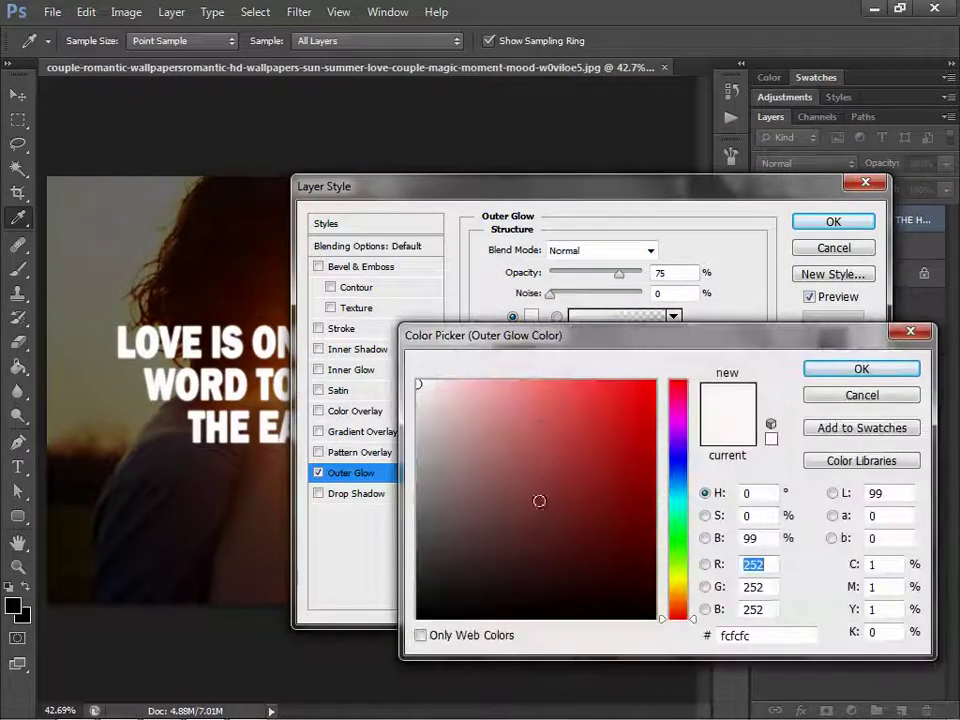
left_click(417, 618)
left_click(812, 369)
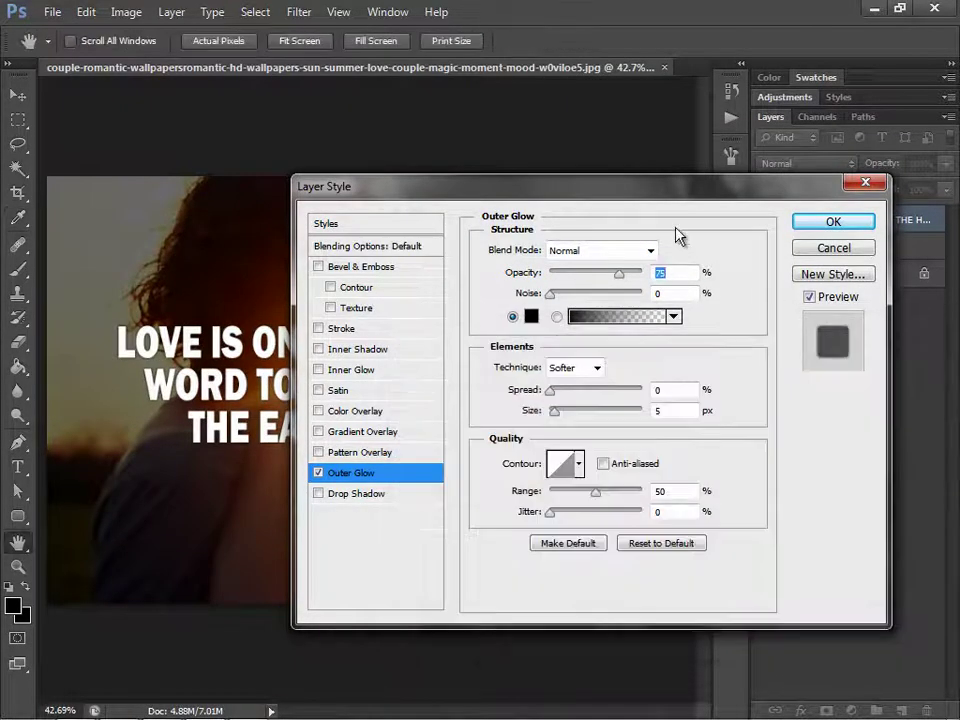
Set the glow to size 35 px, spread 9% and opacity 66%, and apply it
left_click_drag(686, 189, 826, 174)
left_click_drag(625, 182, 762, 160)
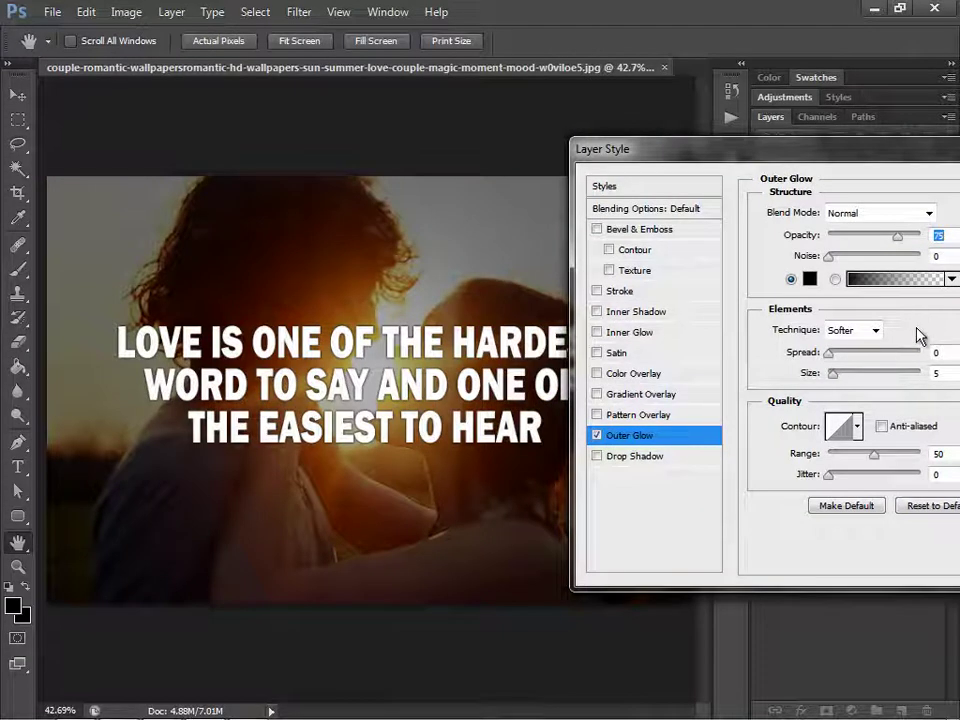
left_click_drag(832, 371, 845, 372)
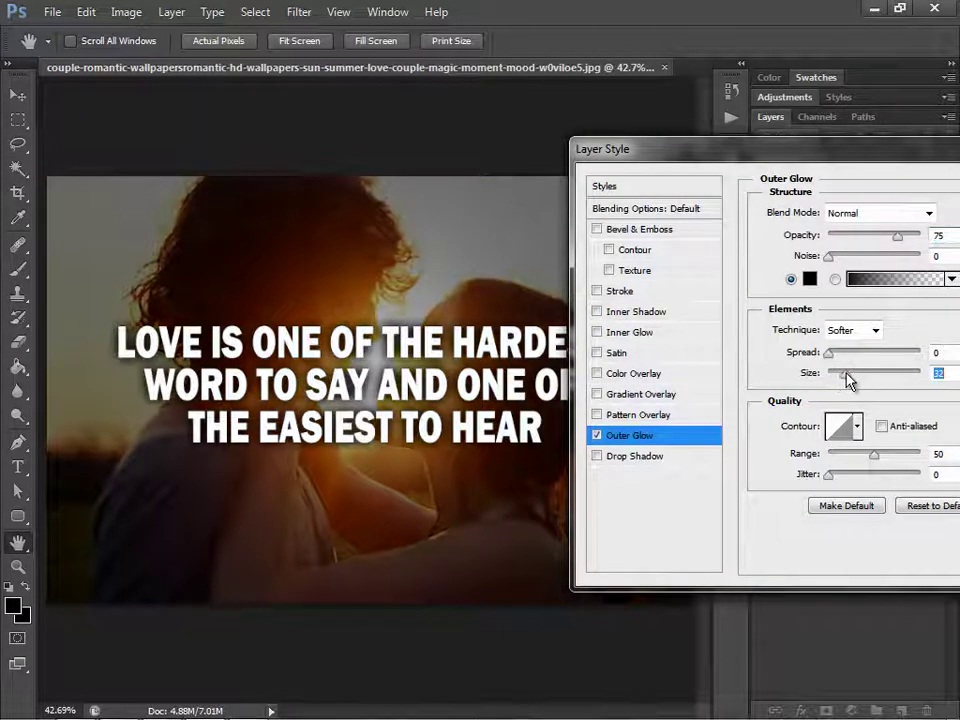
left_click(834, 354)
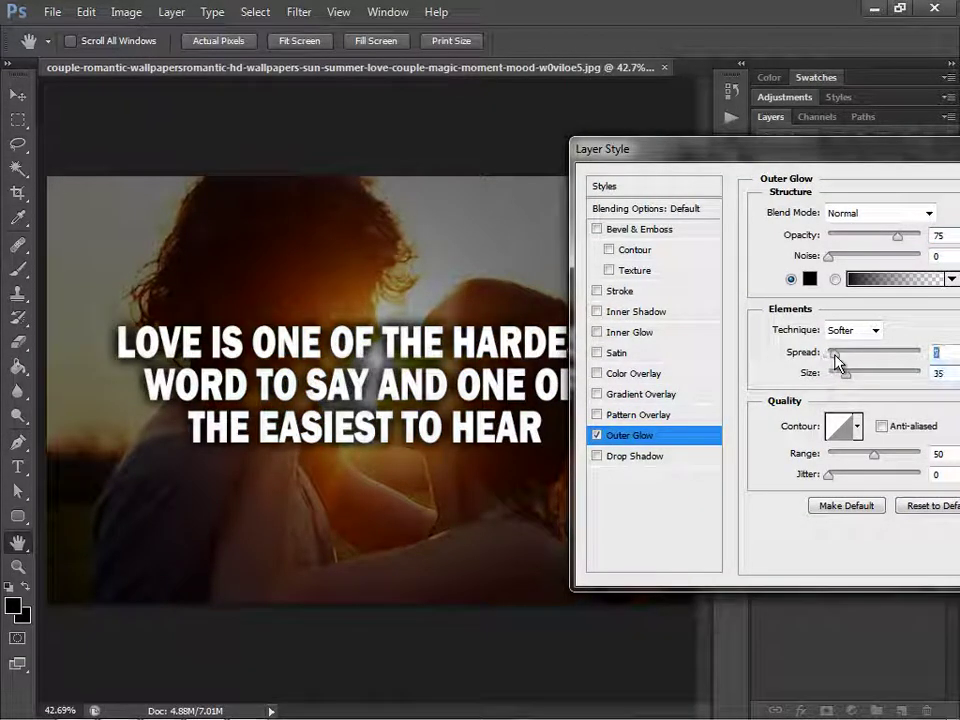
left_click_drag(838, 362, 840, 358)
left_click_drag(898, 238, 885, 250)
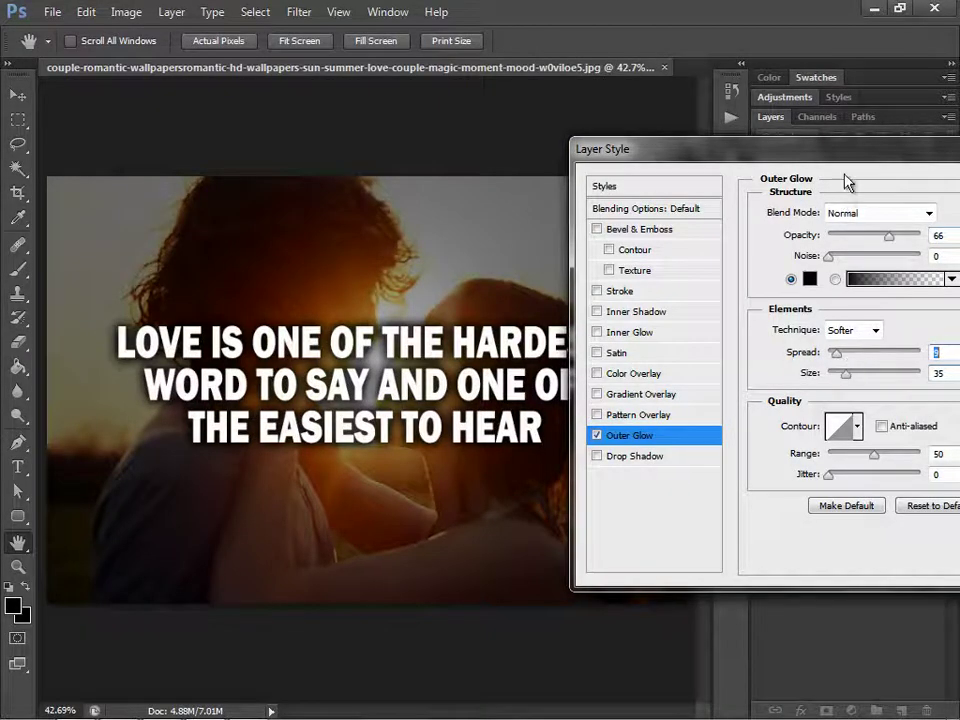
mouse_move(833, 148)
left_mouse_down()
mouse_move(546, 266)
mouse_move(538, 248)
left_mouse_up()
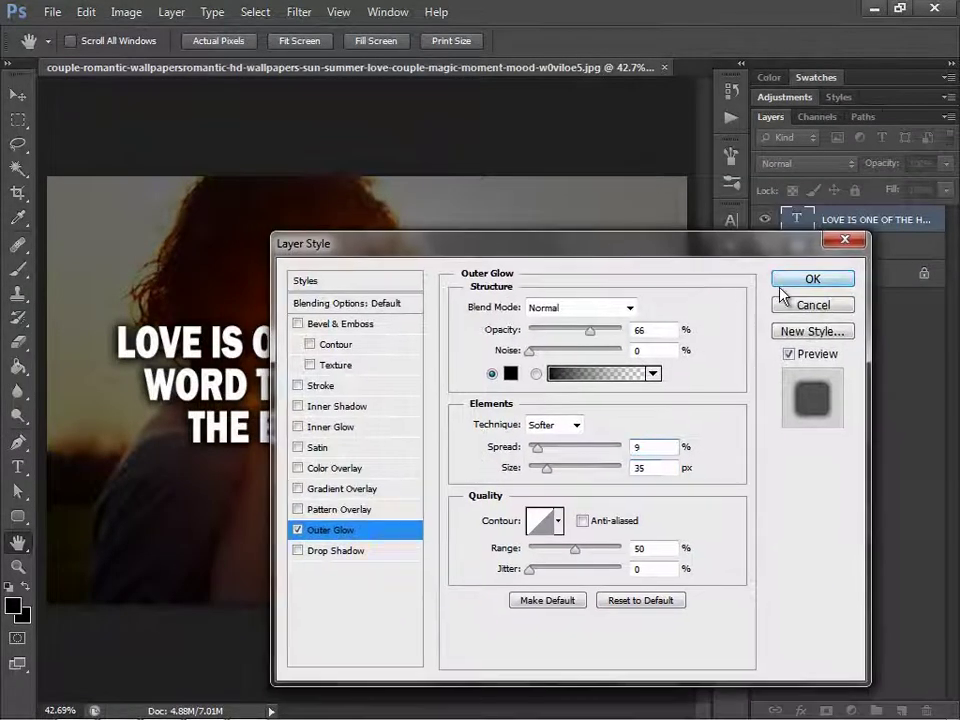
left_click(785, 287)
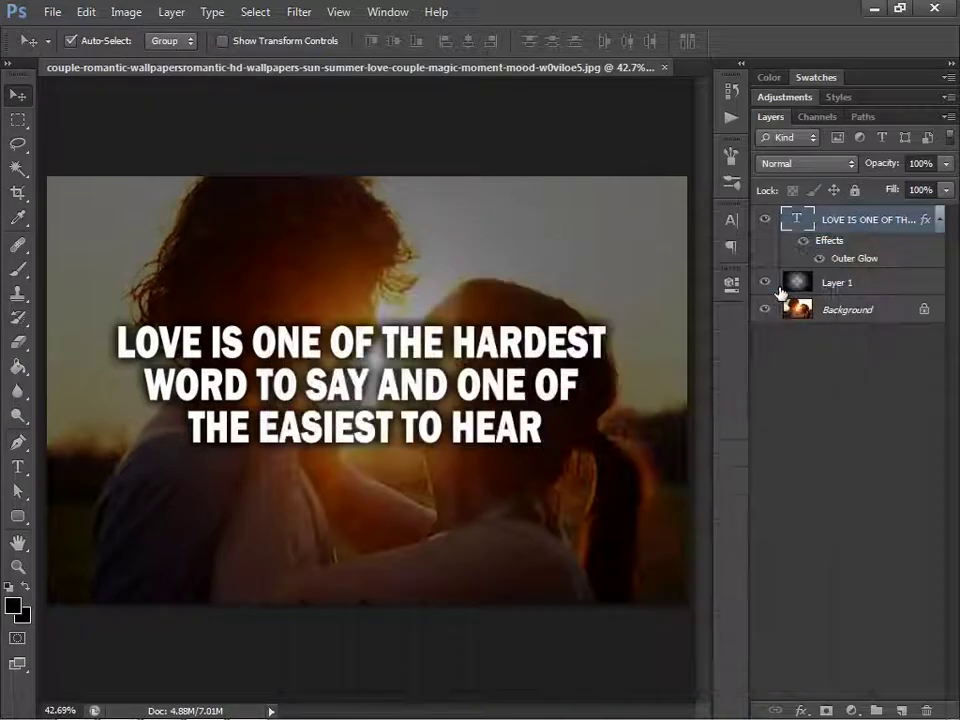
Add empty Layer 2 above the quote and select the whole canvas with the Rectangular Marquee
left_click(900, 710)
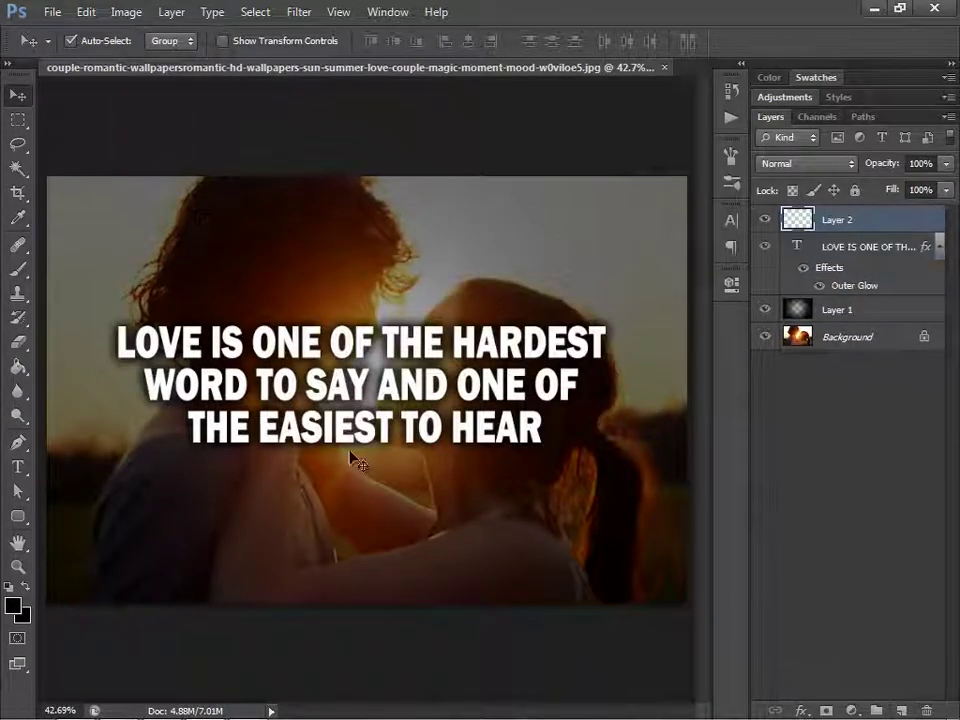
key("ctrl+a")
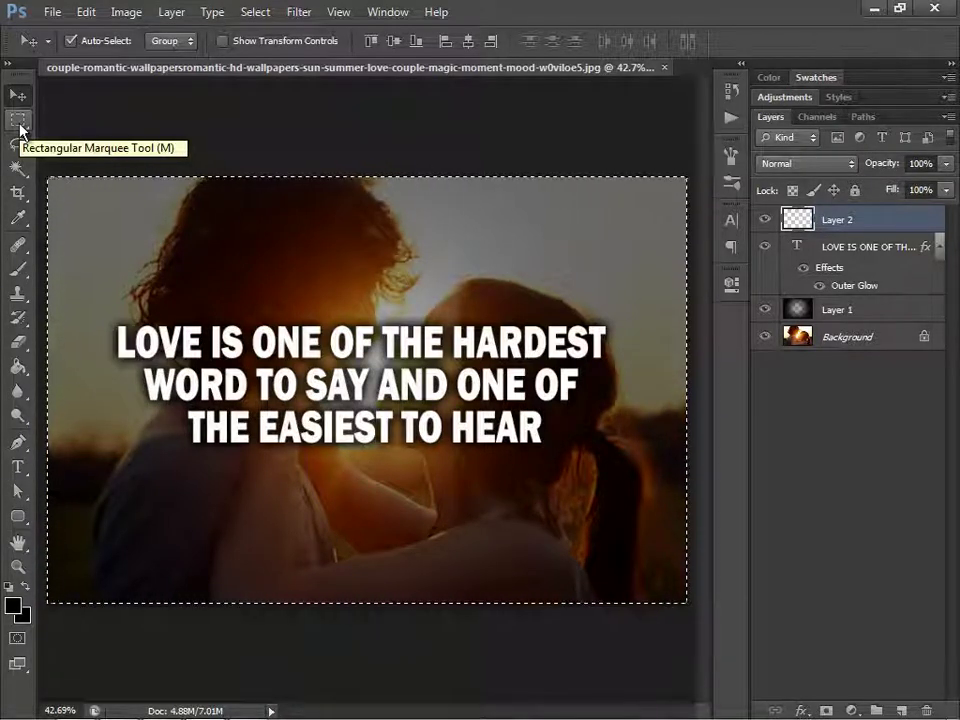
left_click(19, 122)
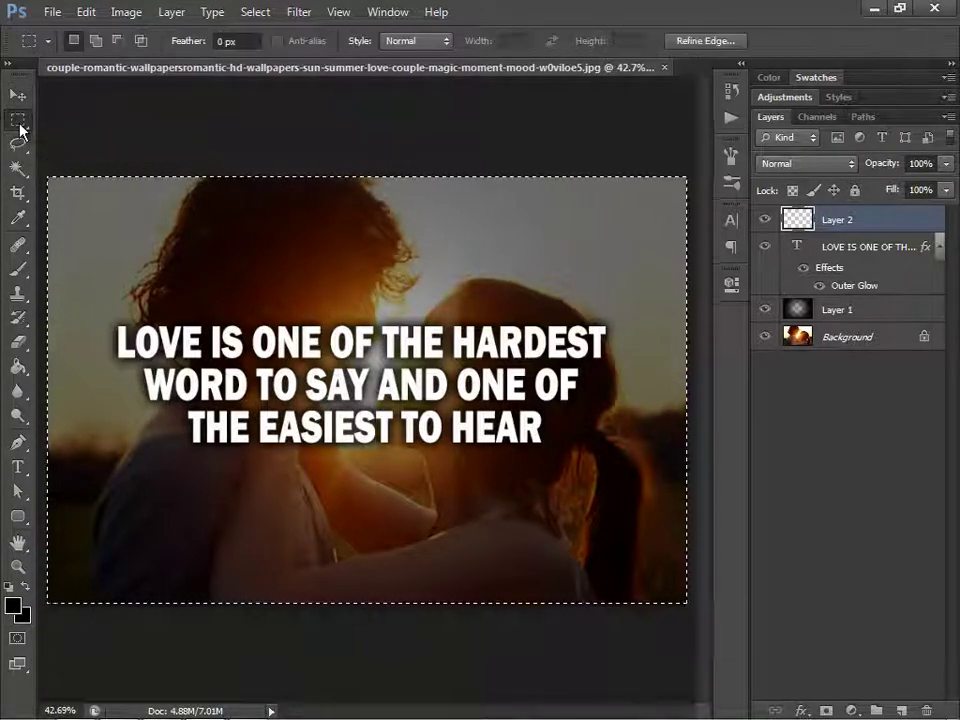
right_click(403, 259)
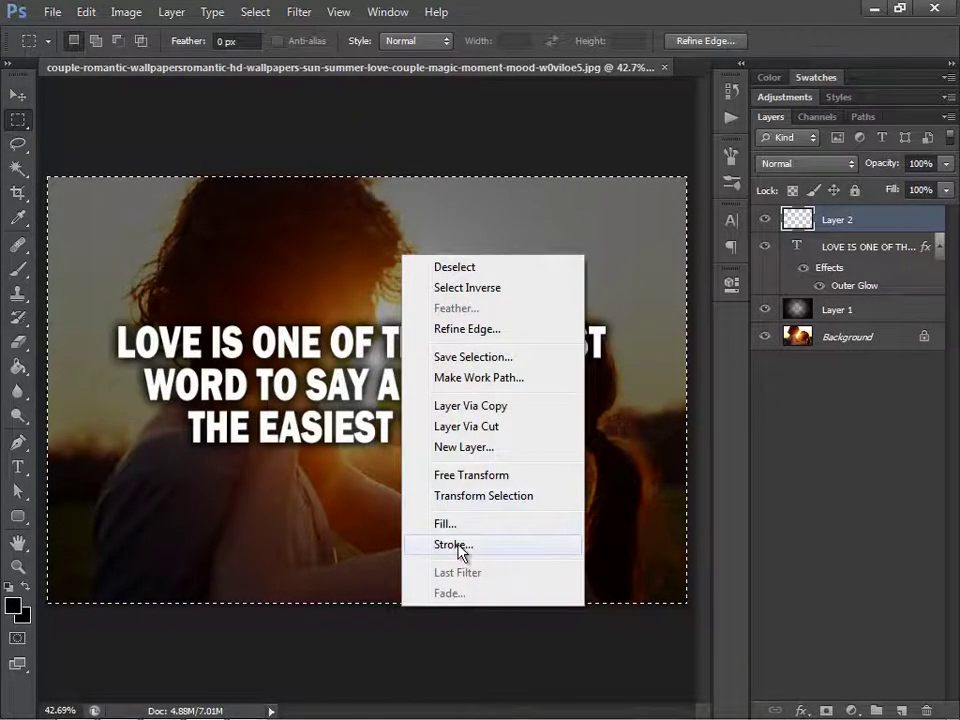
Stroke the selection with a 5 px black inside border on Layer 2, then deselect
left_click(445, 545)
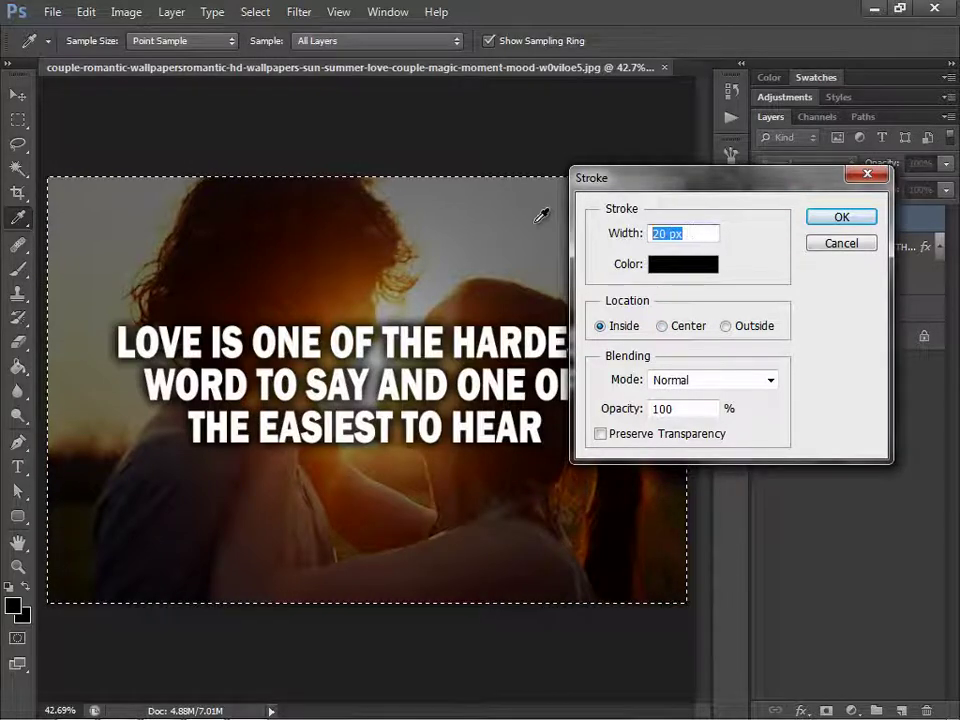
type("5")
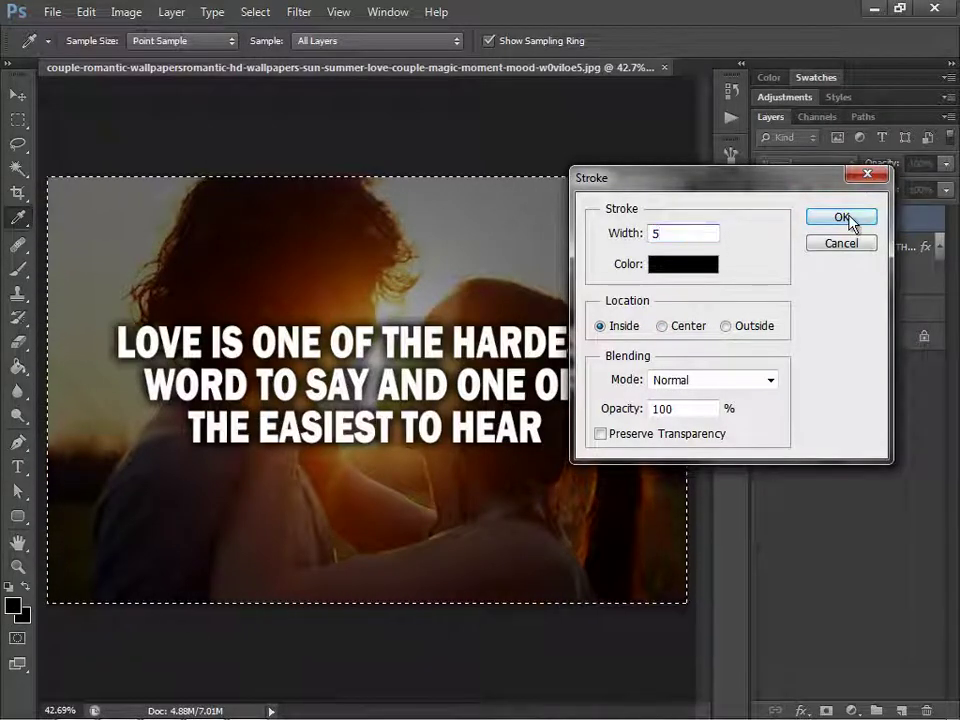
left_click(843, 218)
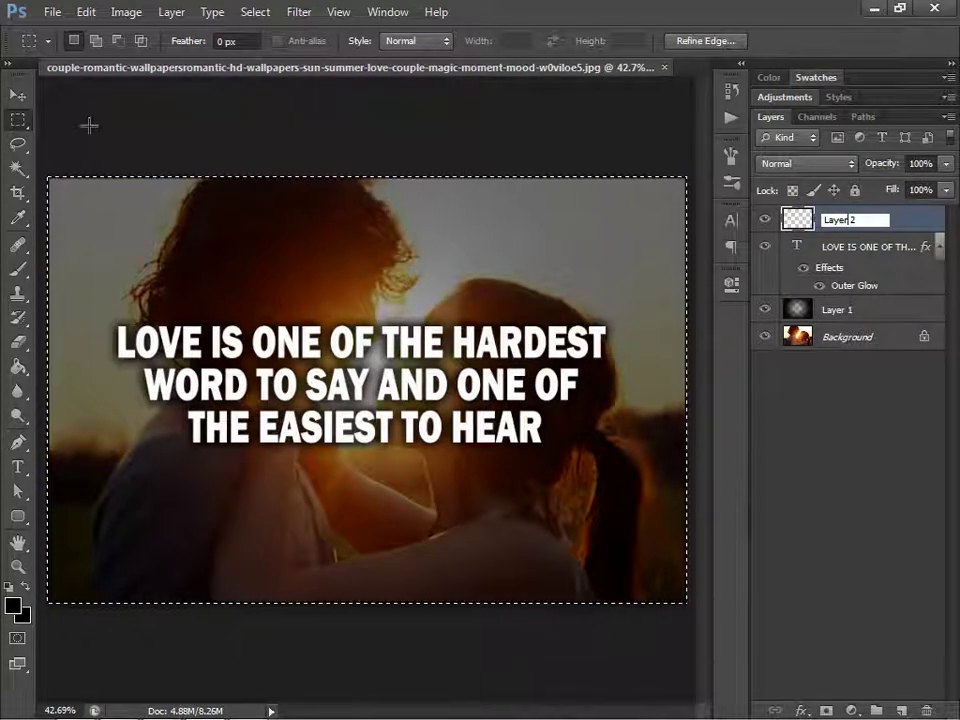
left_click(18, 94)
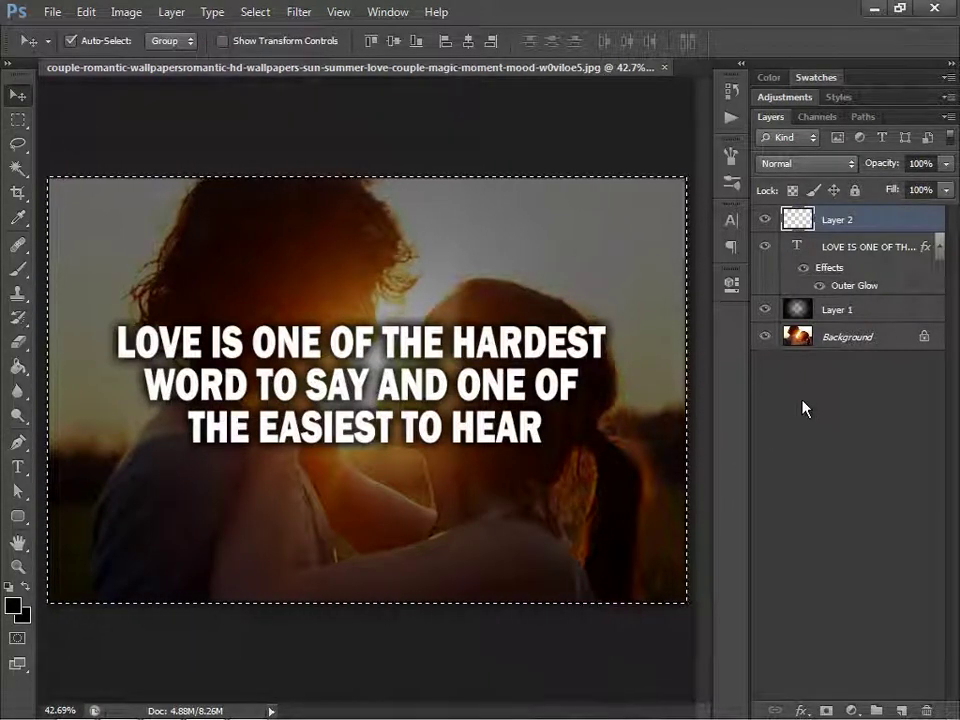
key("ctrl+d")
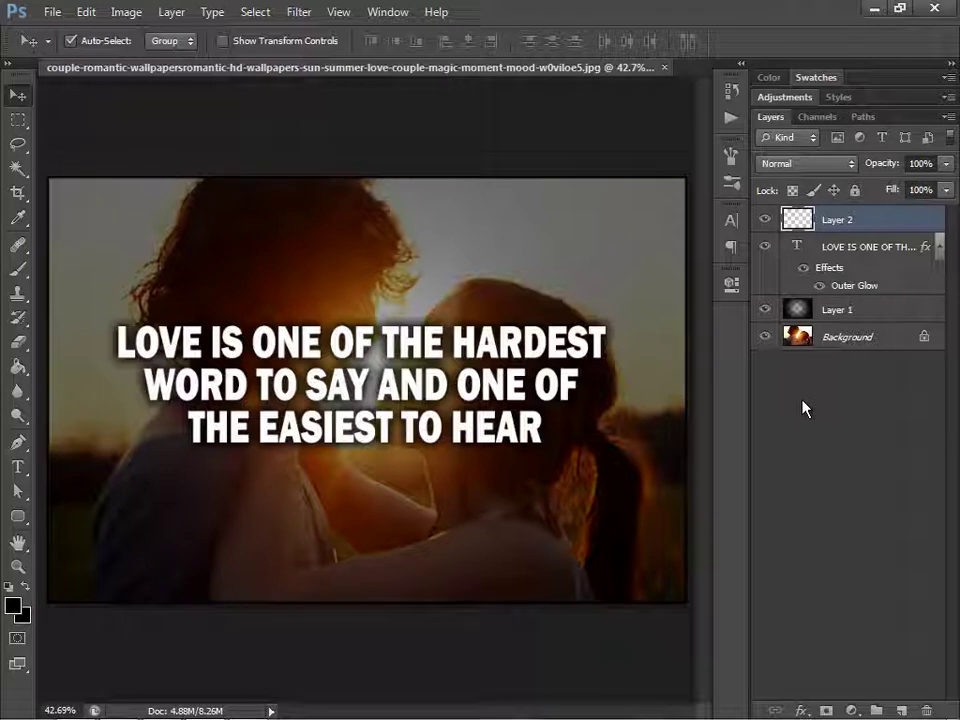
Color the word LOVE in the quote red (#ff0000)
double_click(834, 246)
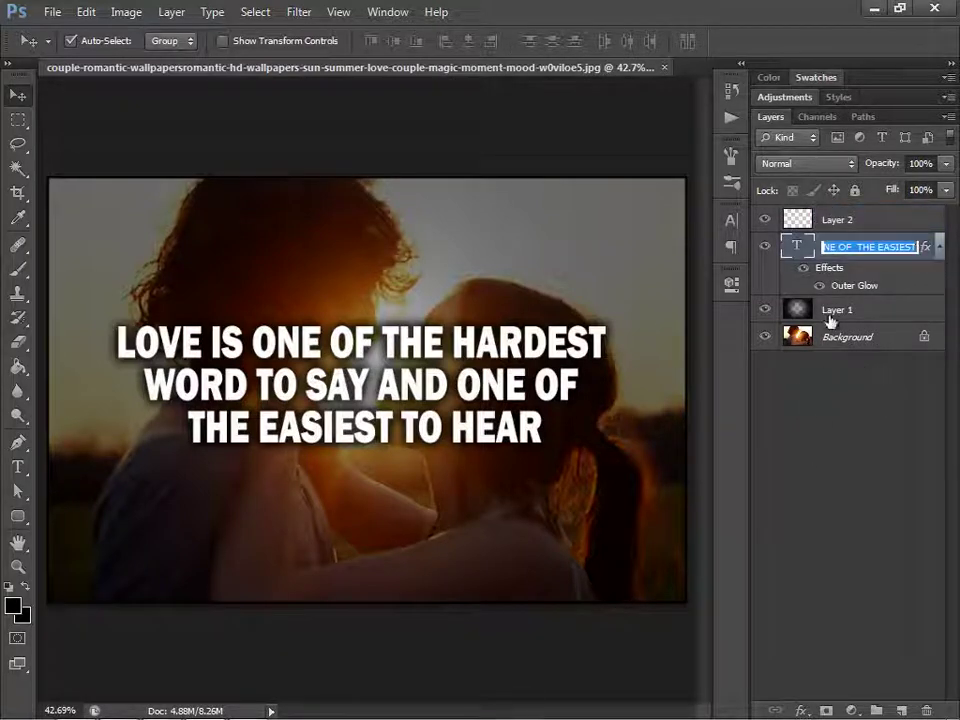
key("Return")
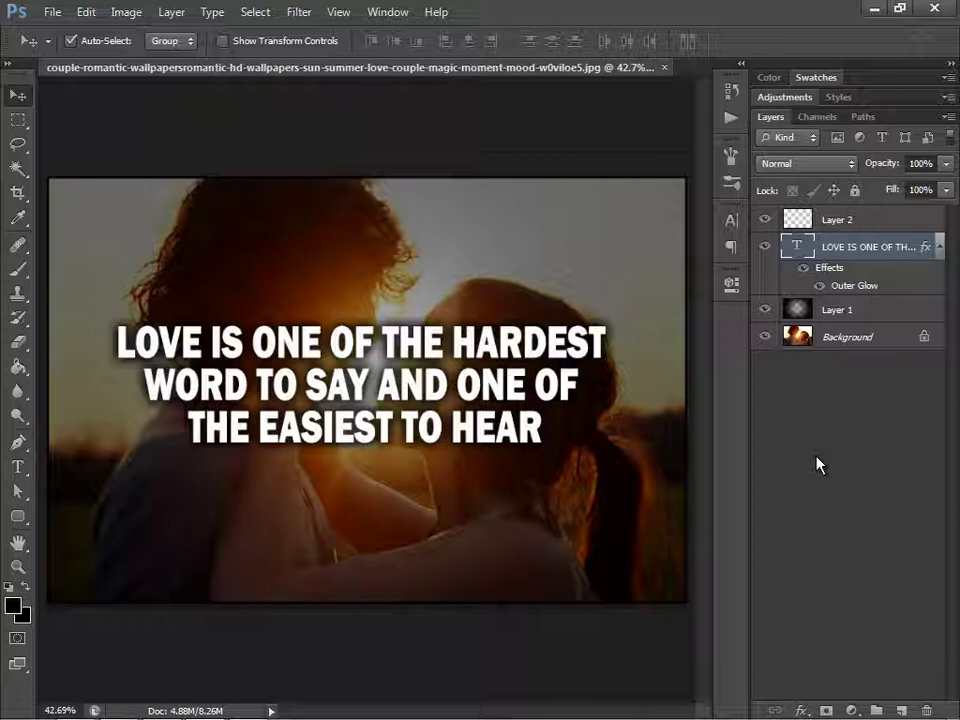
key("t")
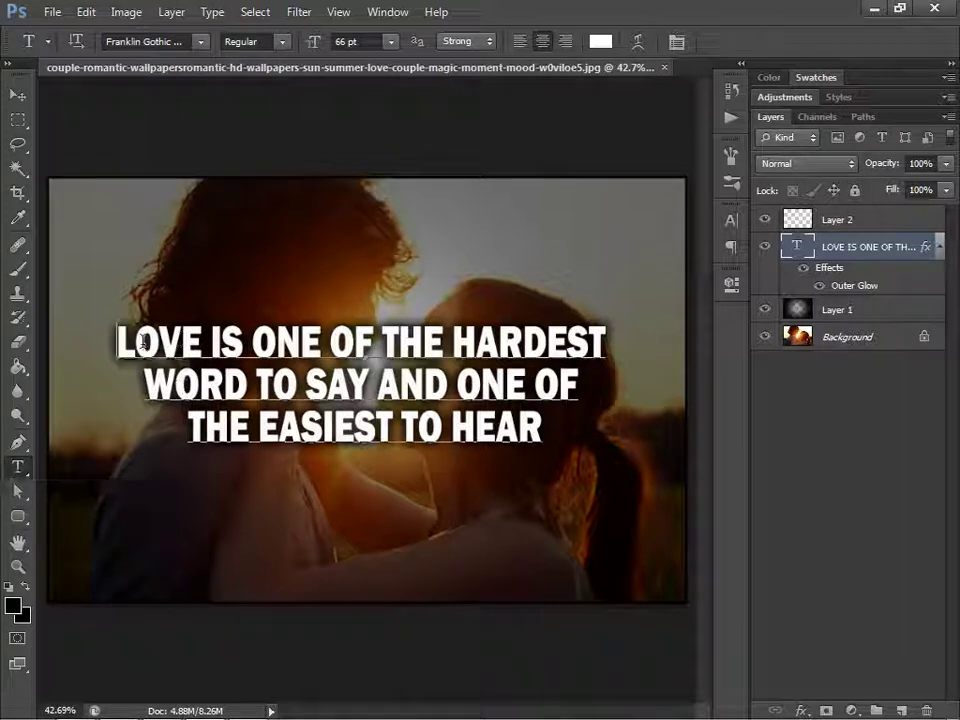
left_click_drag(117, 341, 203, 341)
left_click(13, 605)
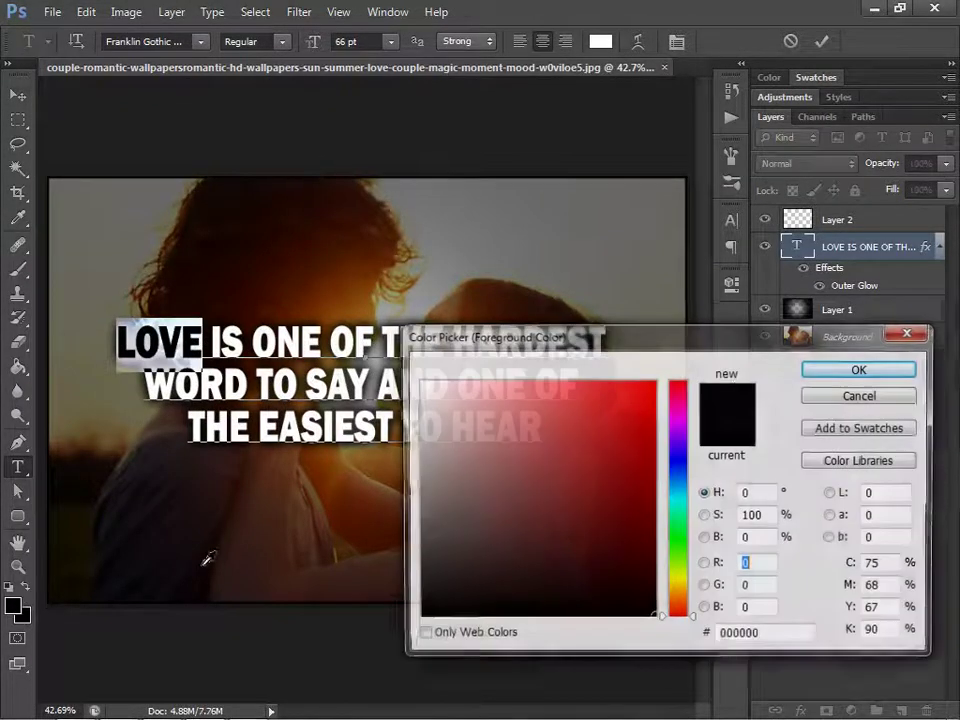
type("255")
left_click(861, 369)
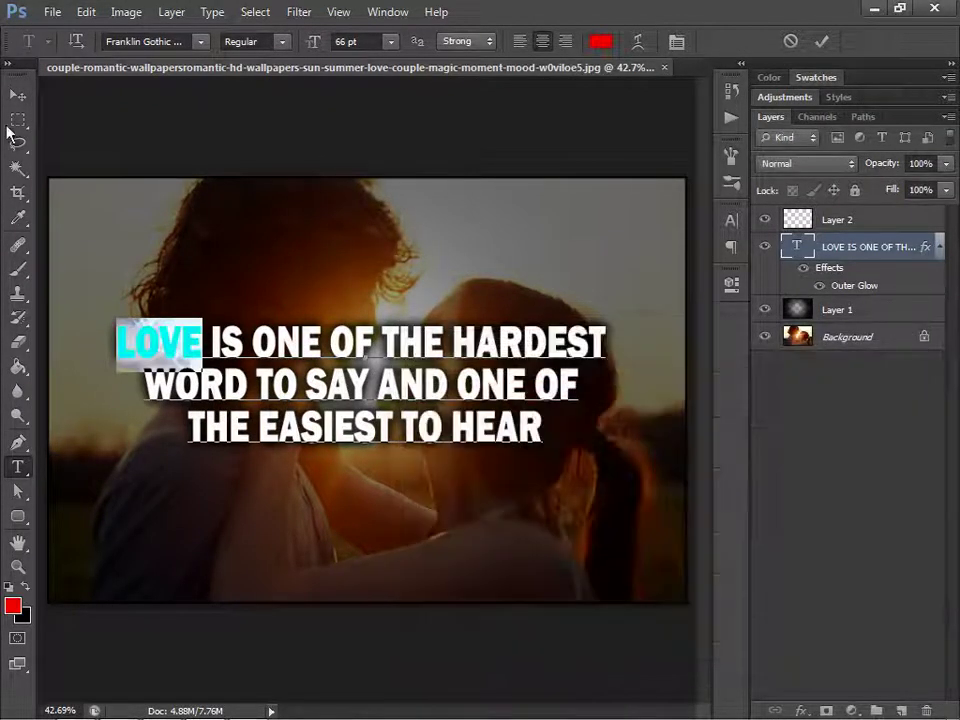
left_click(13, 100)
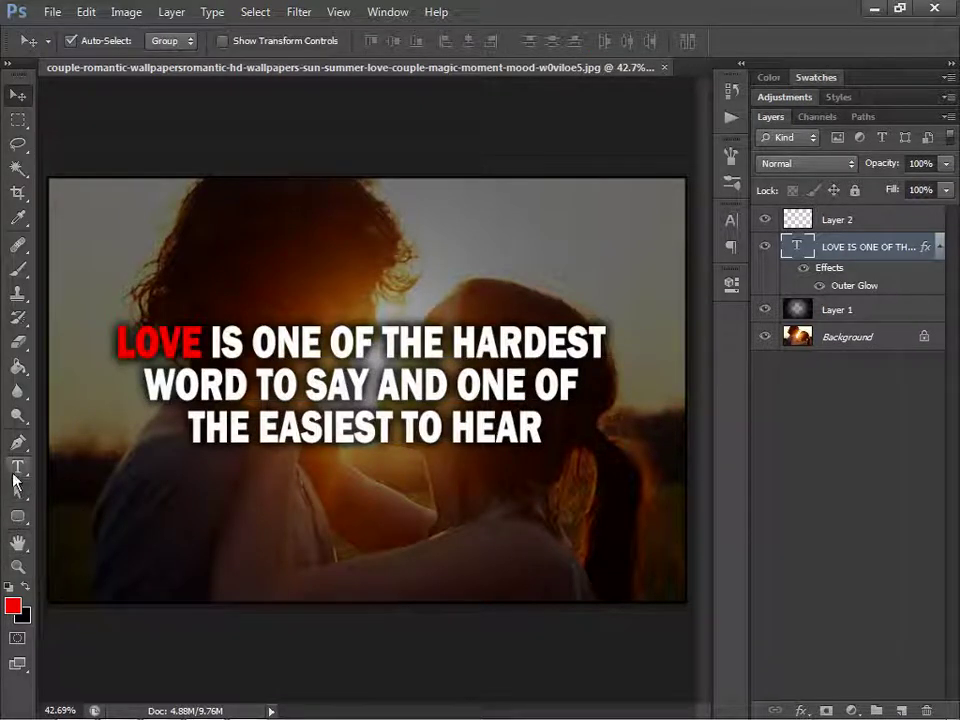
Make the word HARDEST red as well
left_click(18, 467)
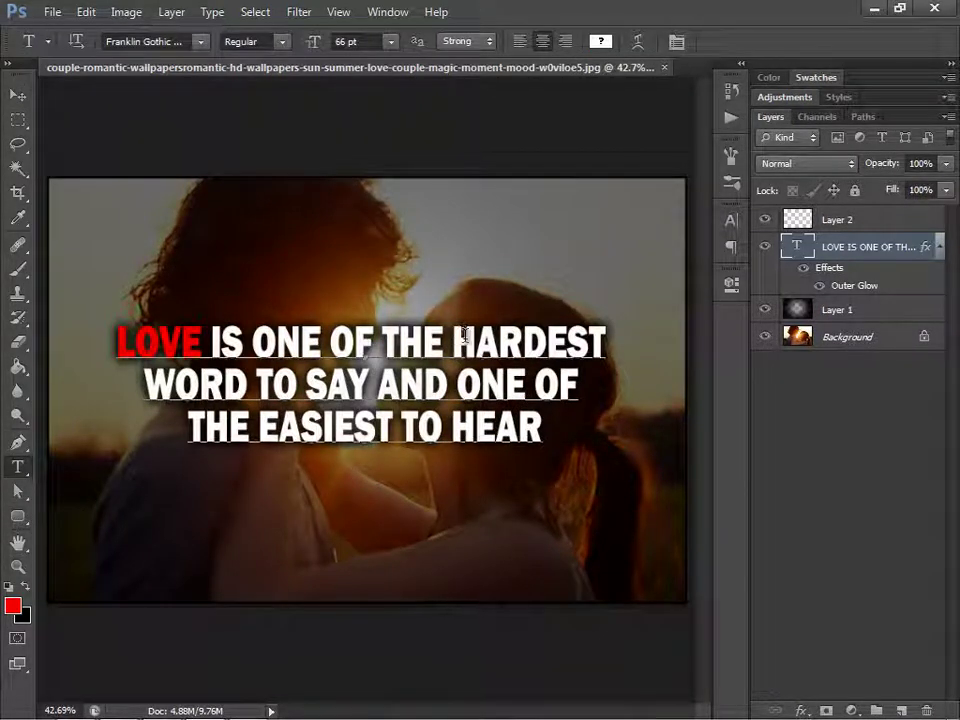
left_click_drag(452, 340, 608, 342)
left_click(12, 605)
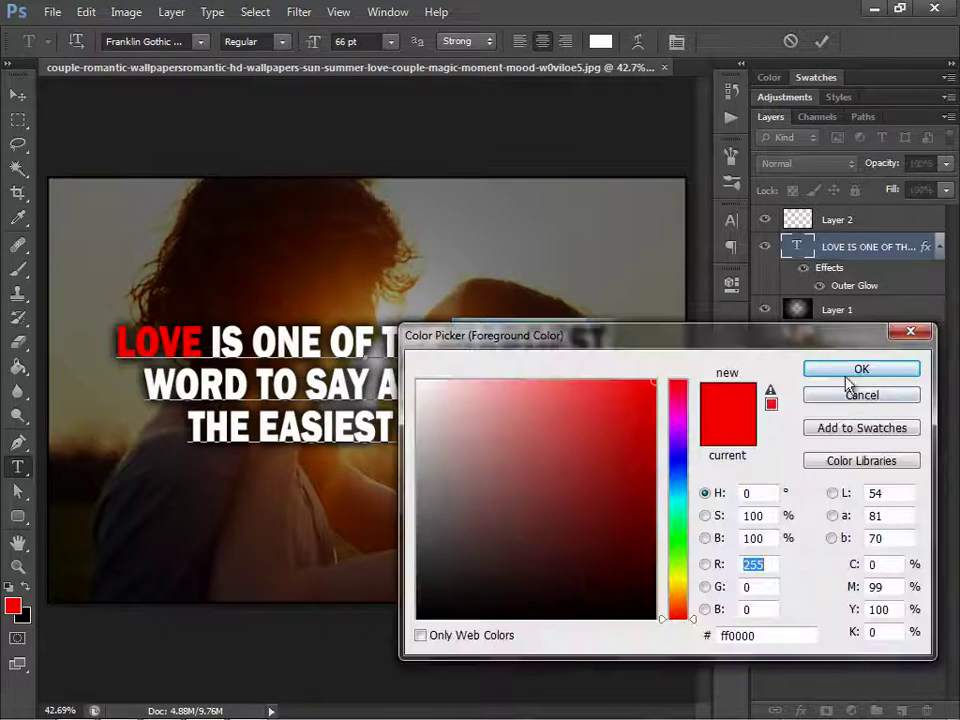
left_click(853, 371)
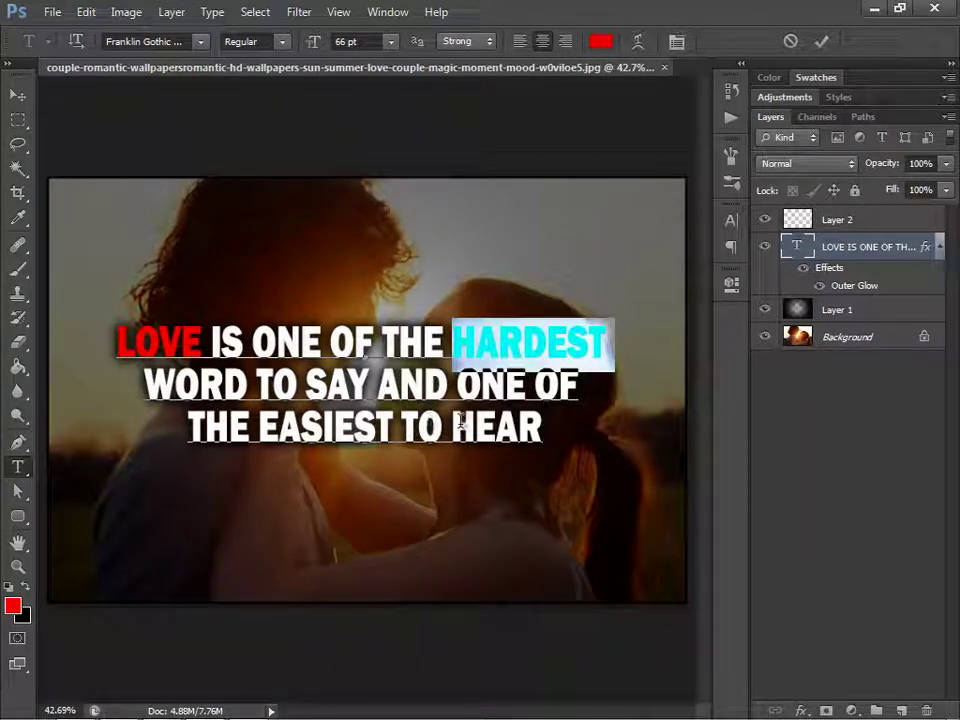
Select the word HEAR and turn it red, leaving the rest white
left_click_drag(452, 428, 545, 428)
left_click_drag(270, 424, 392, 428)
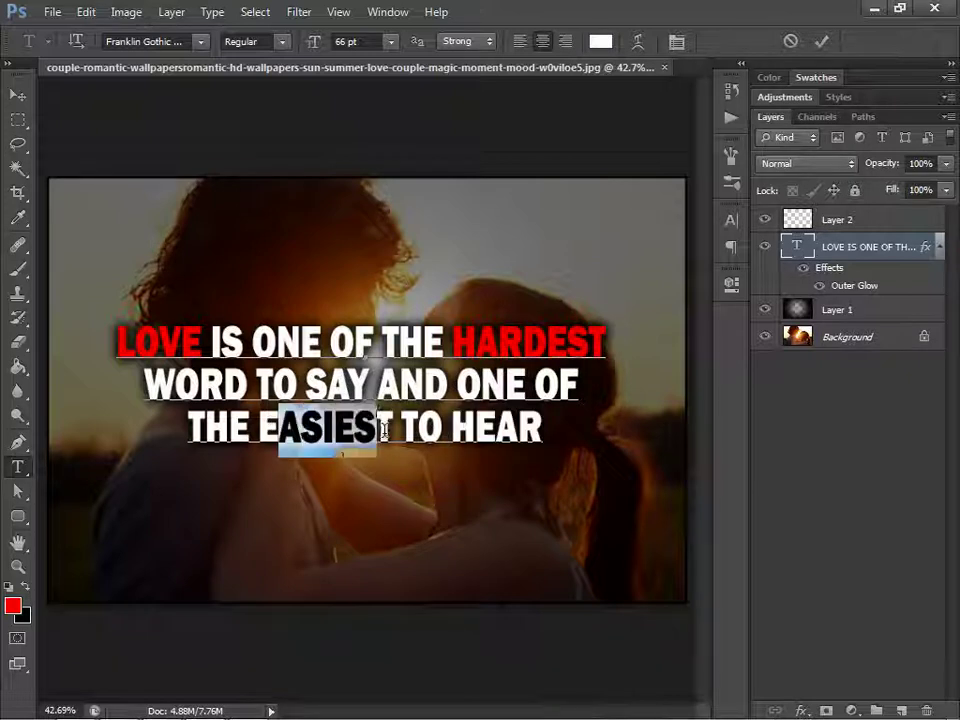
left_click(265, 428)
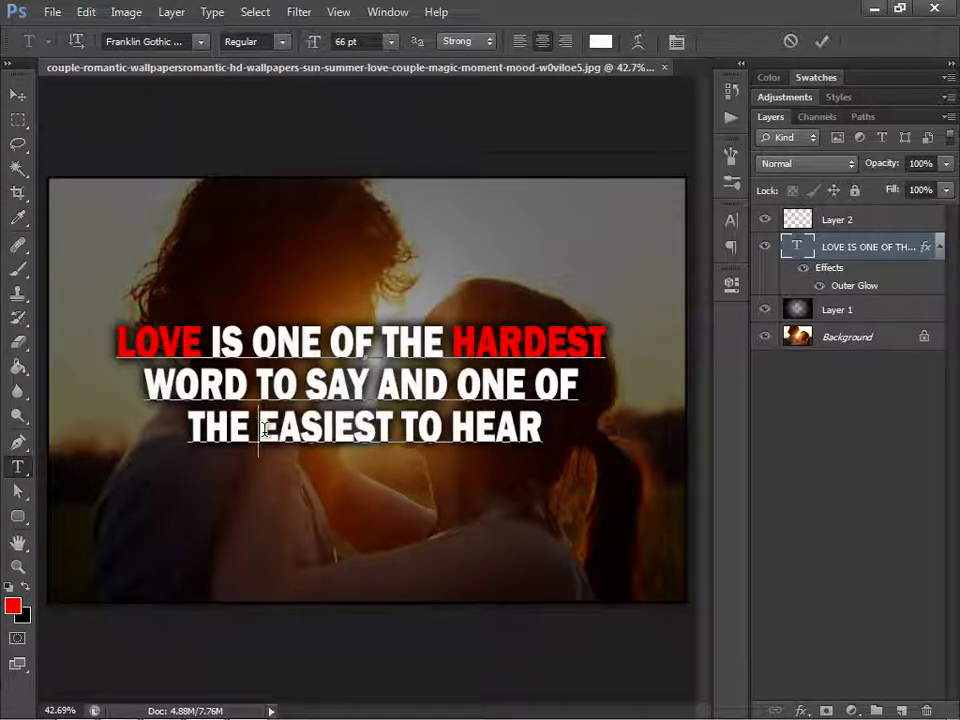
left_click_drag(452, 428, 545, 428)
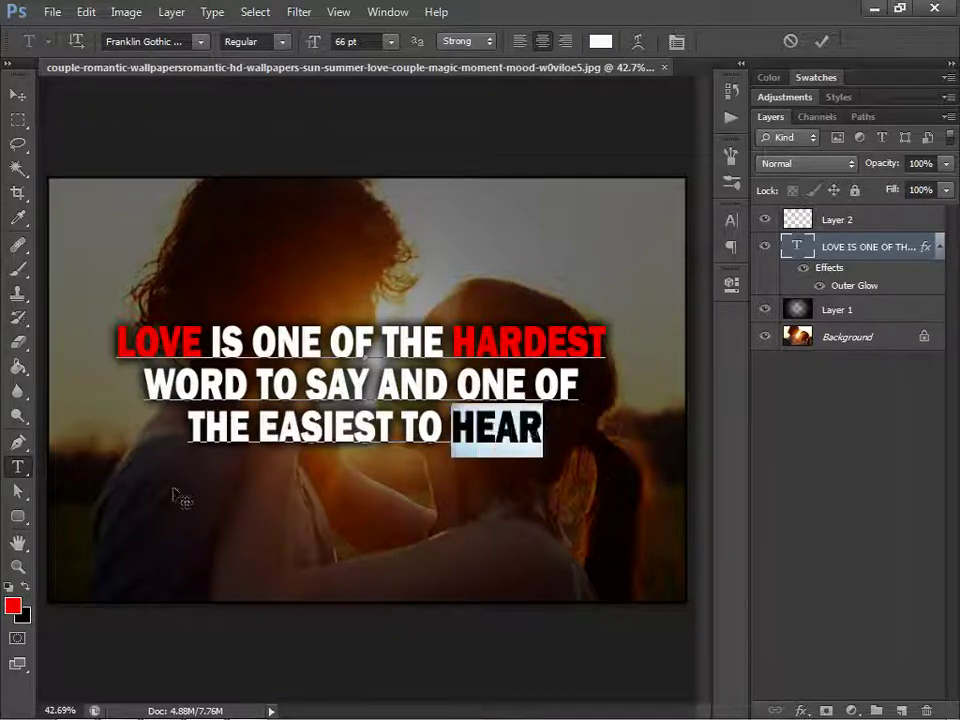
key("alt+BackSpace")
left_click(18, 94)
left_click(13, 605)
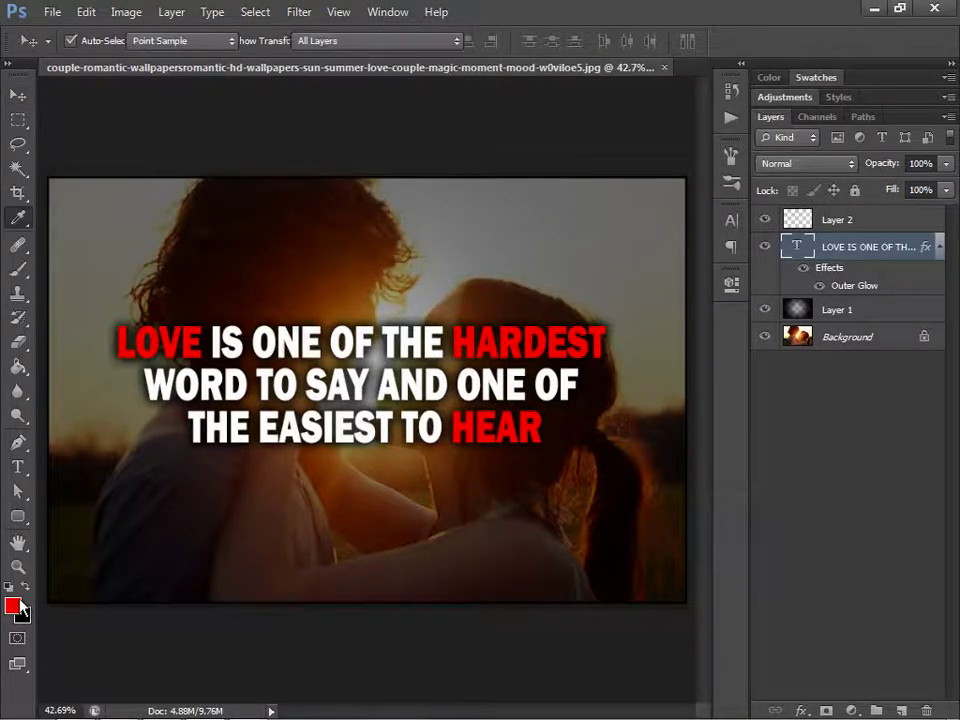
left_click(868, 397)
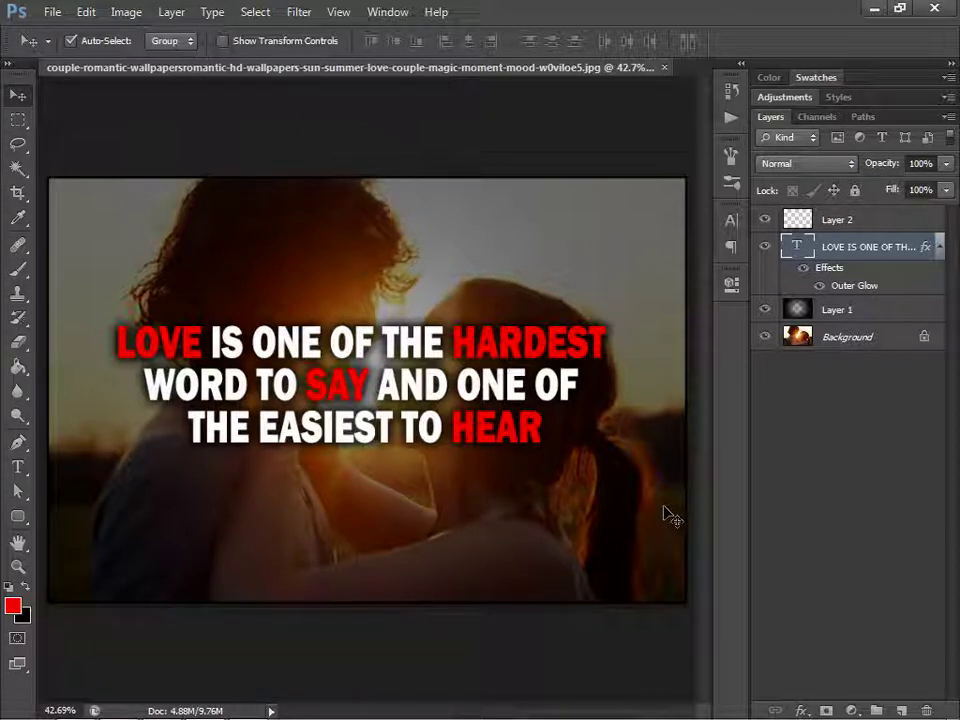
Type the credit '- Internet' on a new text line below the quote
left_click(18, 467)
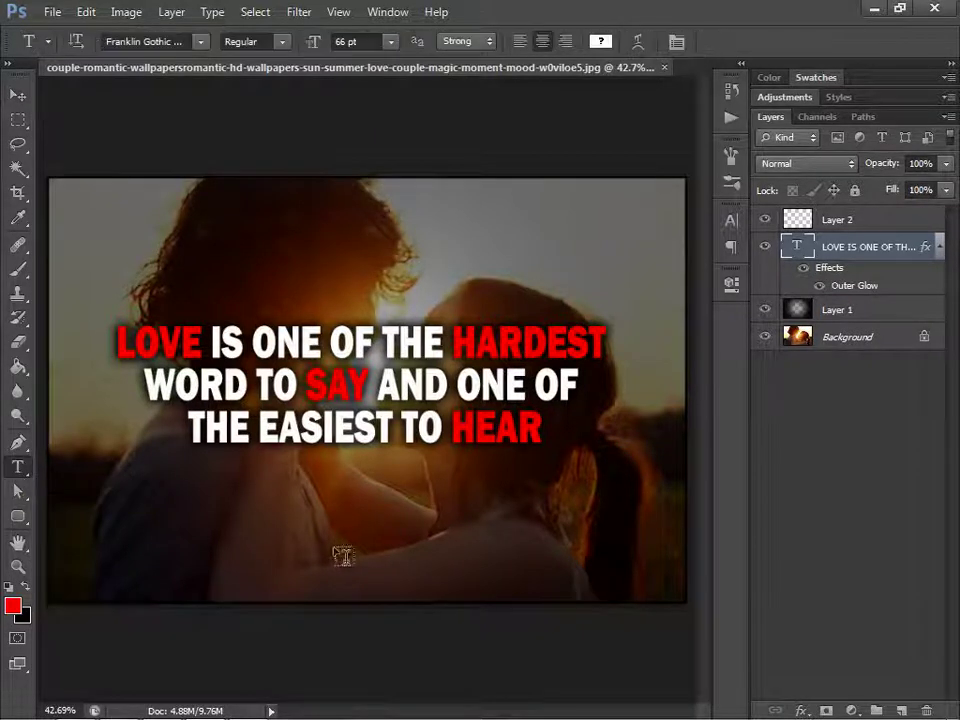
left_click(310, 458)
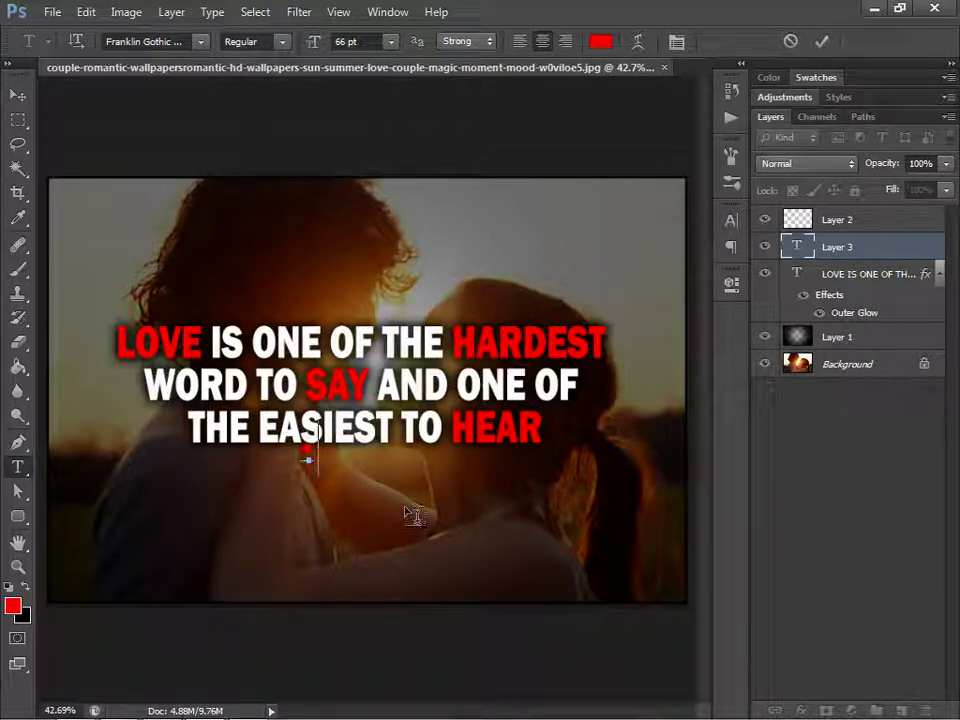
type("- Interne")
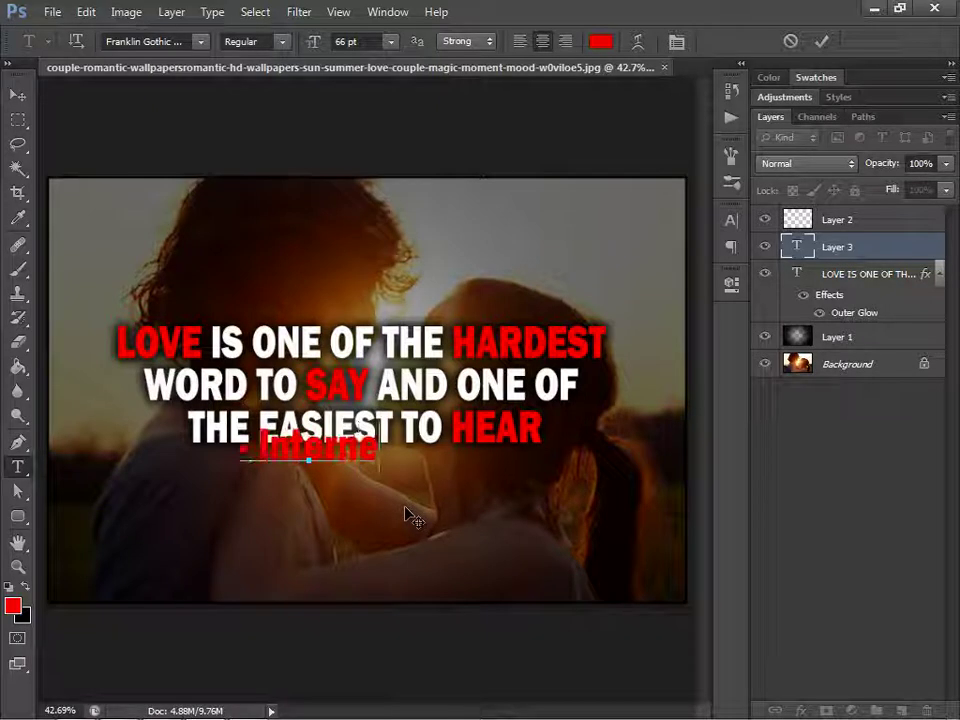
type("t")
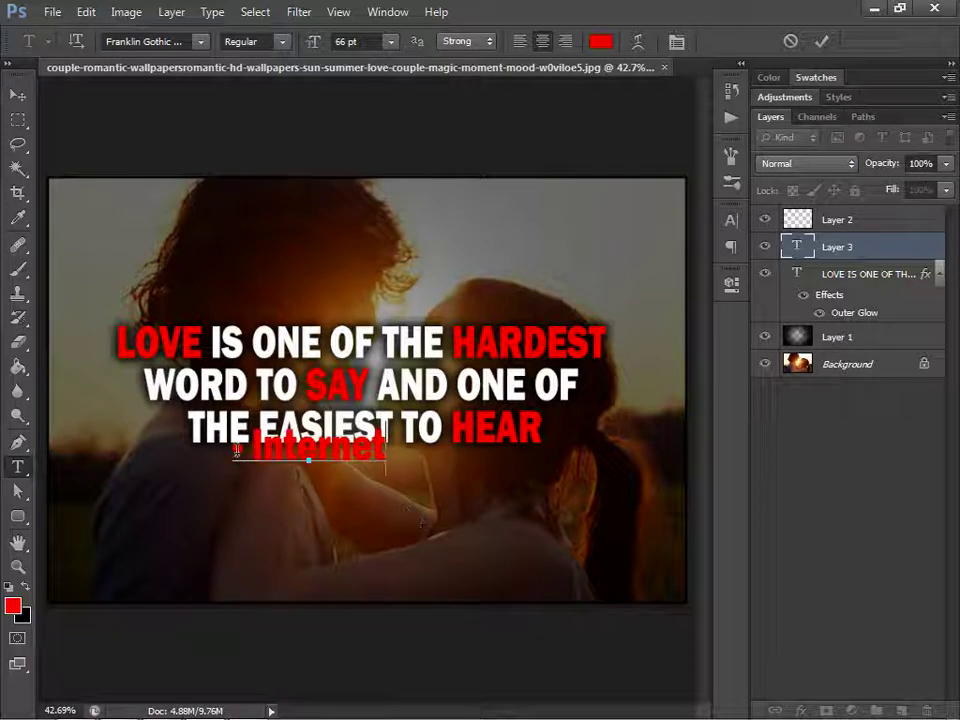
left_click_drag(250, 450, 386, 450)
left_click(264, 447)
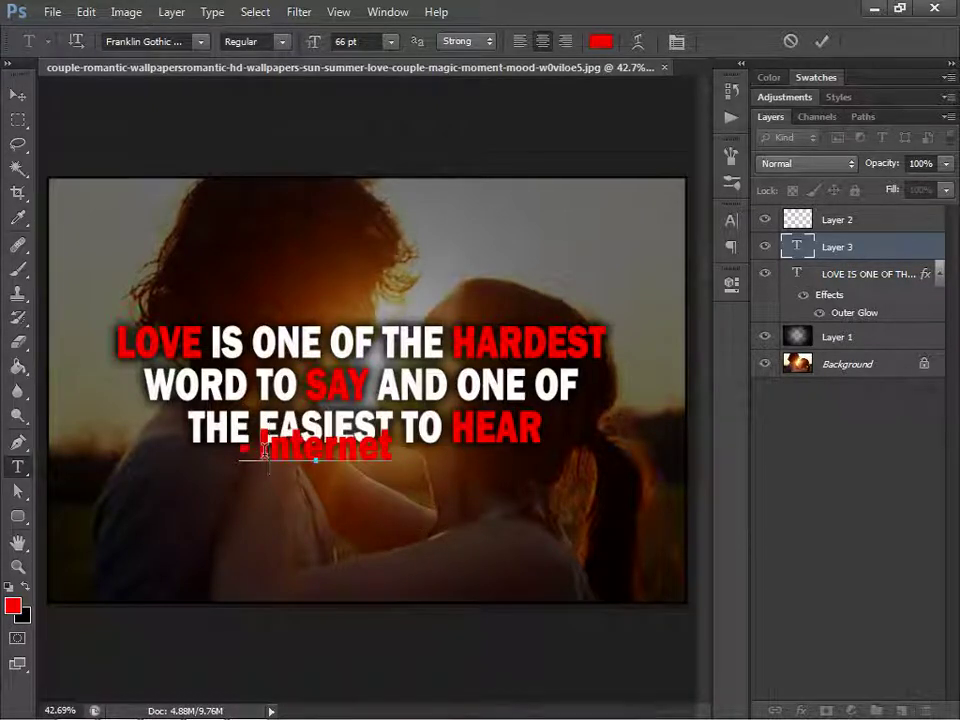
double_click(264, 447)
Set the credit's font to Freestyle Script and move it below-right of the quote
left_click(201, 45)
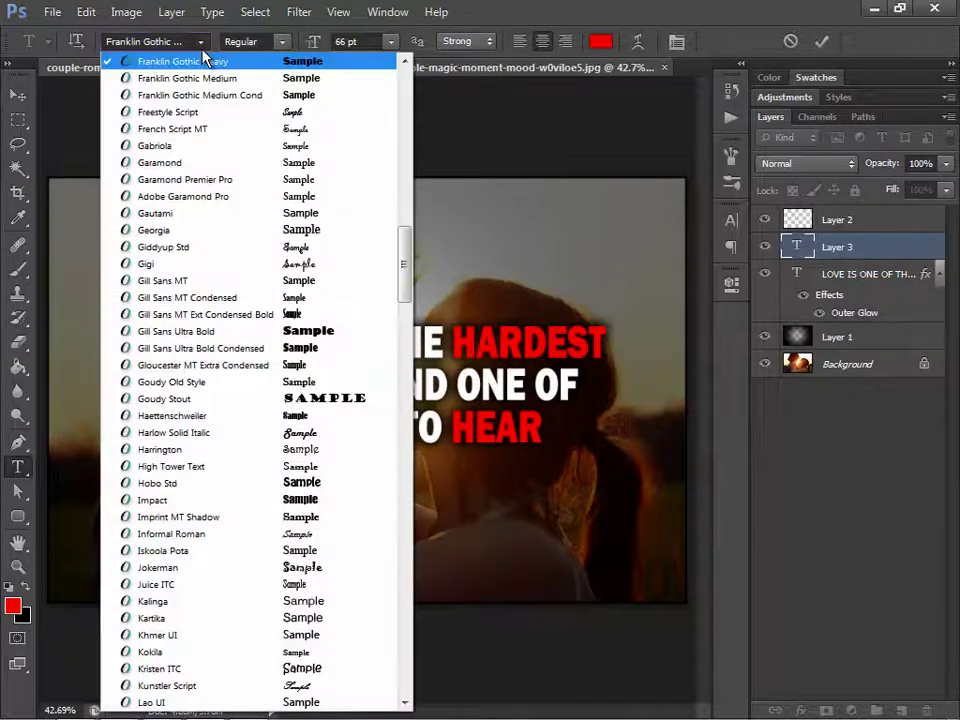
scroll(253, 300, "up", 2)
scroll(280, 330, "up", 3)
scroll(285, 364, "up", 1)
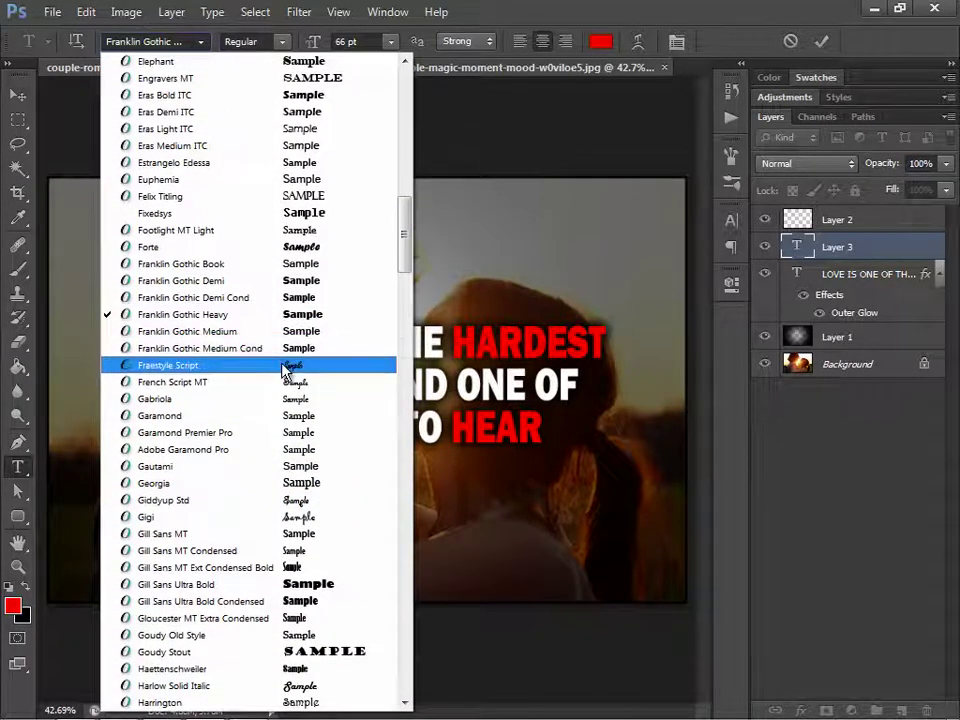
left_click(287, 368)
left_click(18, 94)
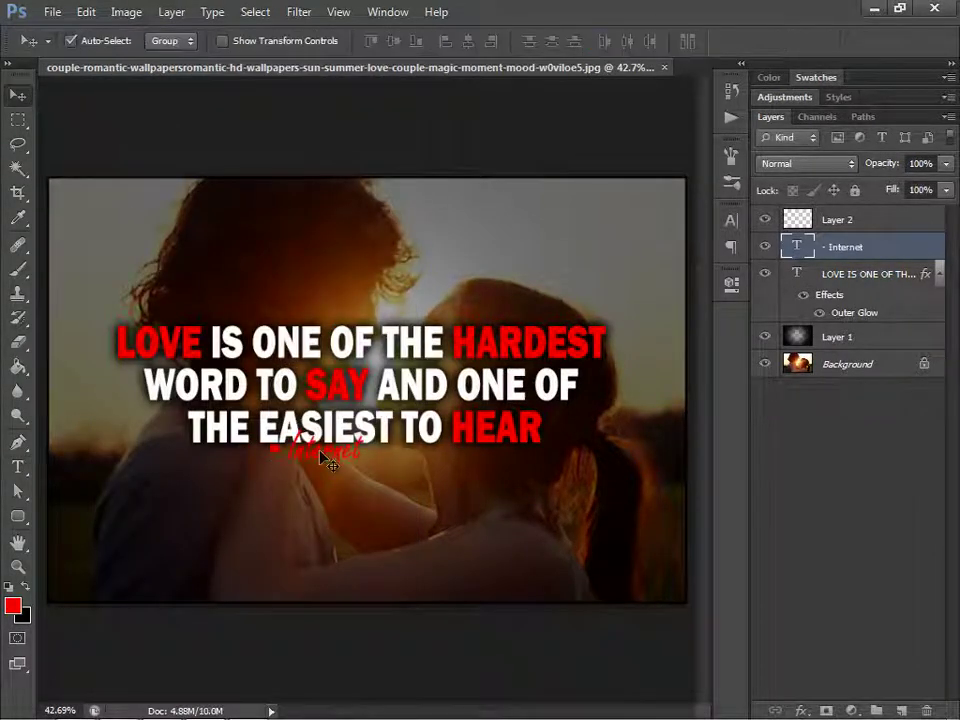
mouse_move(322, 456)
left_mouse_down()
mouse_move(475, 487)
mouse_move(546, 470)
left_mouse_up()
Recolor the credit purple (#ba00ff) and nudge it slightly into place
key("t")
left_click(12, 605)
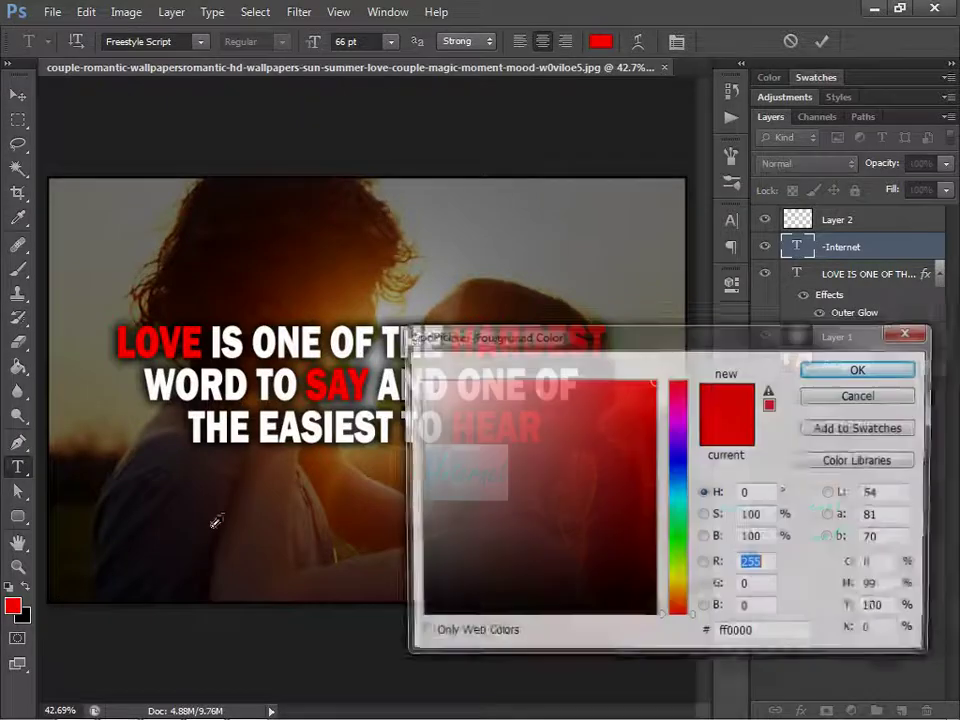
mouse_move(670, 456)
left_mouse_down()
mouse_move(693, 425)
mouse_move(678, 427)
mouse_move(686, 462)
mouse_move(688, 428)
left_mouse_up()
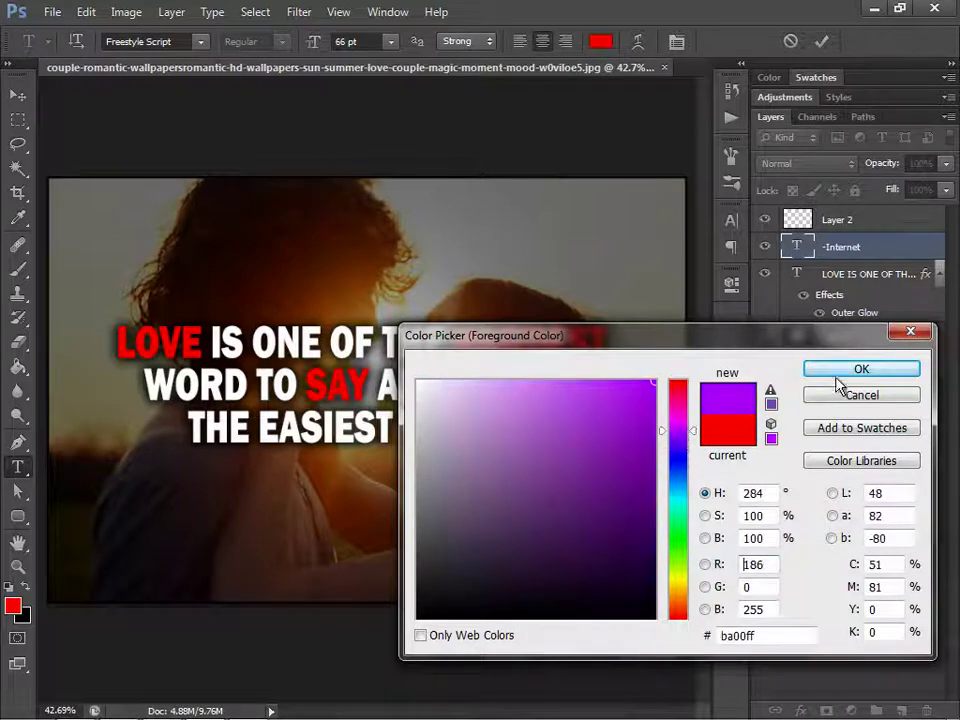
left_click(821, 369)
left_click(20, 93)
left_click_drag(491, 486, 507, 488)
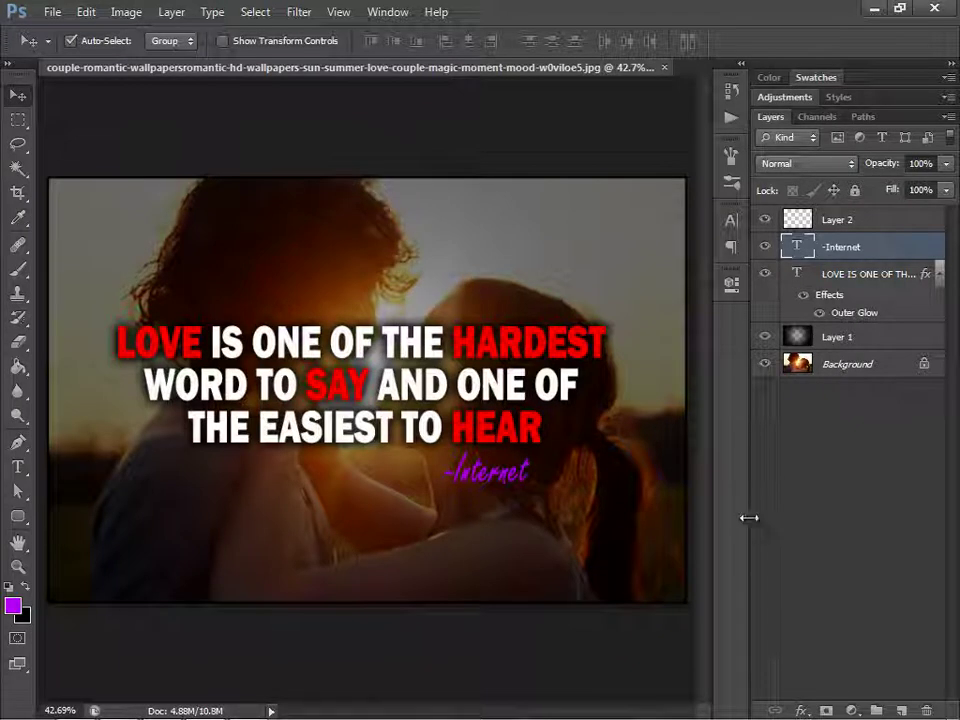
mouse_move(226, 68)
left_mouse_down()
mouse_move(290, 95)
mouse_move(317, 76)
left_mouse_up()
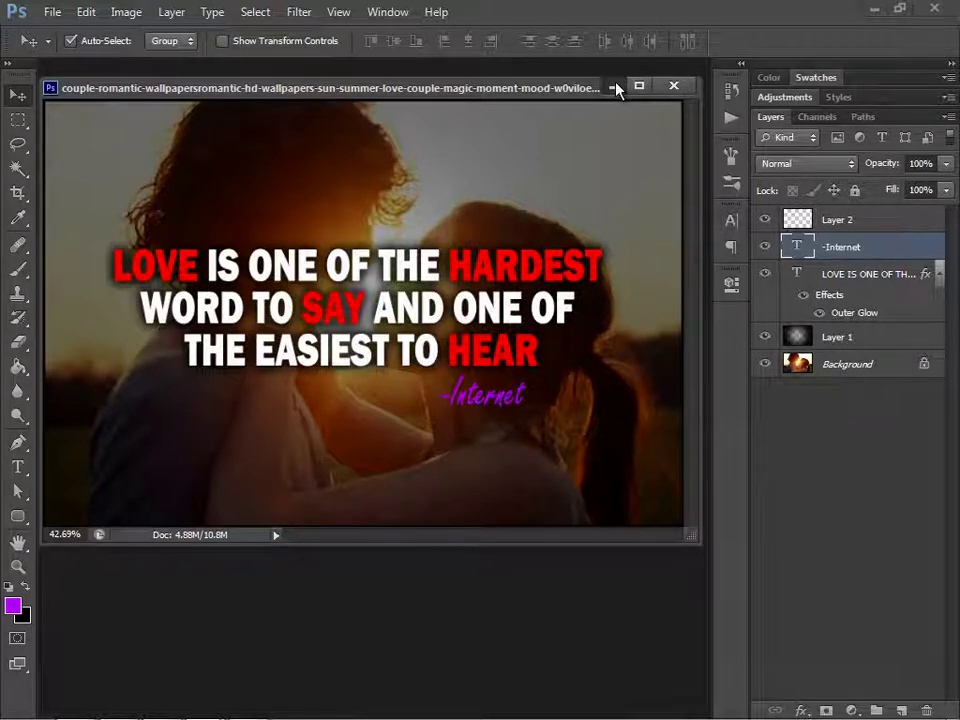
Open the Iron Man screening JPG and dock the document back into tabs
key("ctrl+w")
key("ctrl+o")
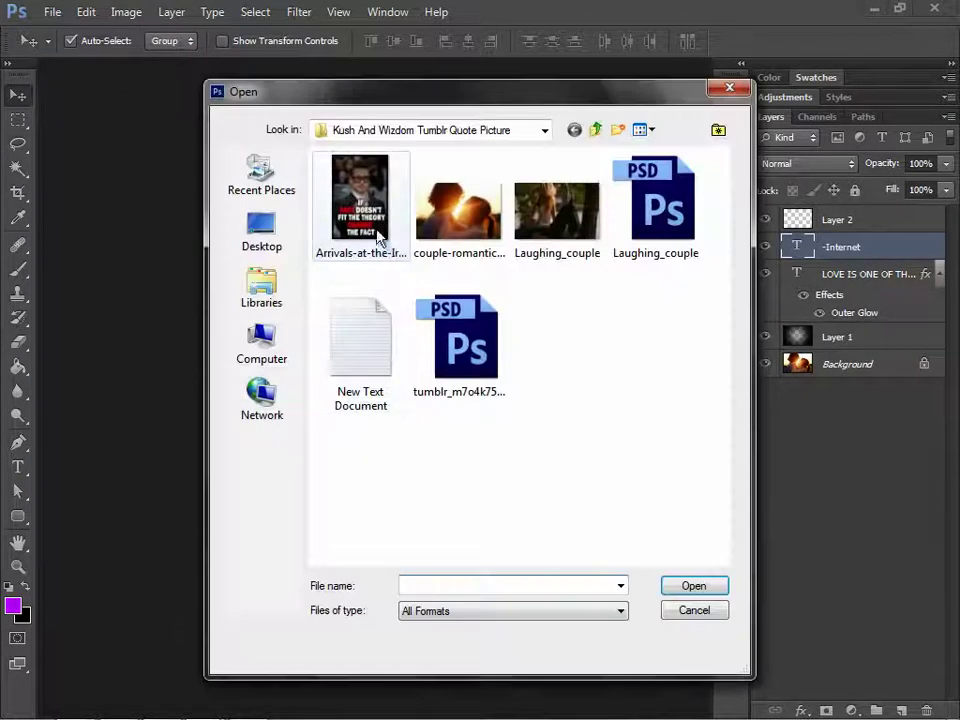
double_click(350, 214)
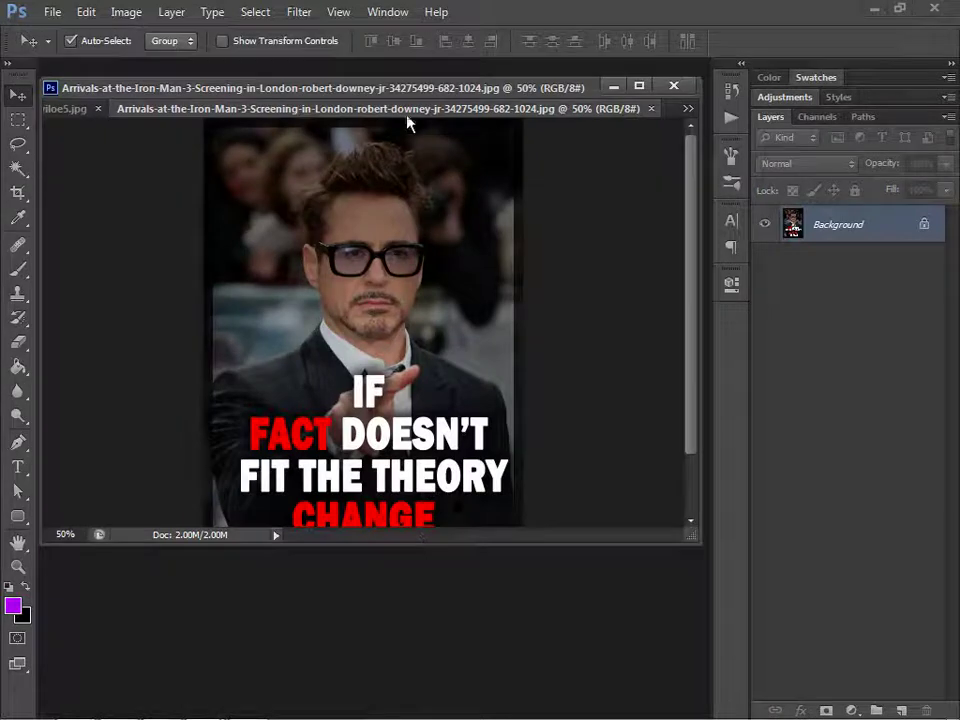
left_click_drag(355, 118, 365, 72)
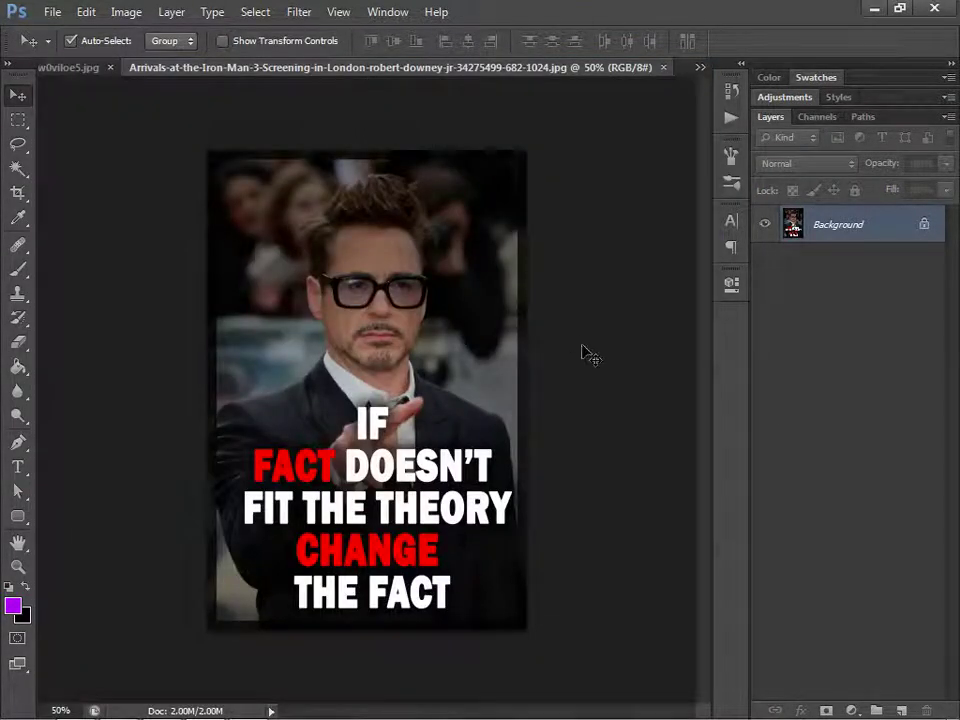
Open the tumblr PSD and toggle its sepia Hue/Saturation adjustment to compare
left_click(51, 12)
left_click(62, 49)
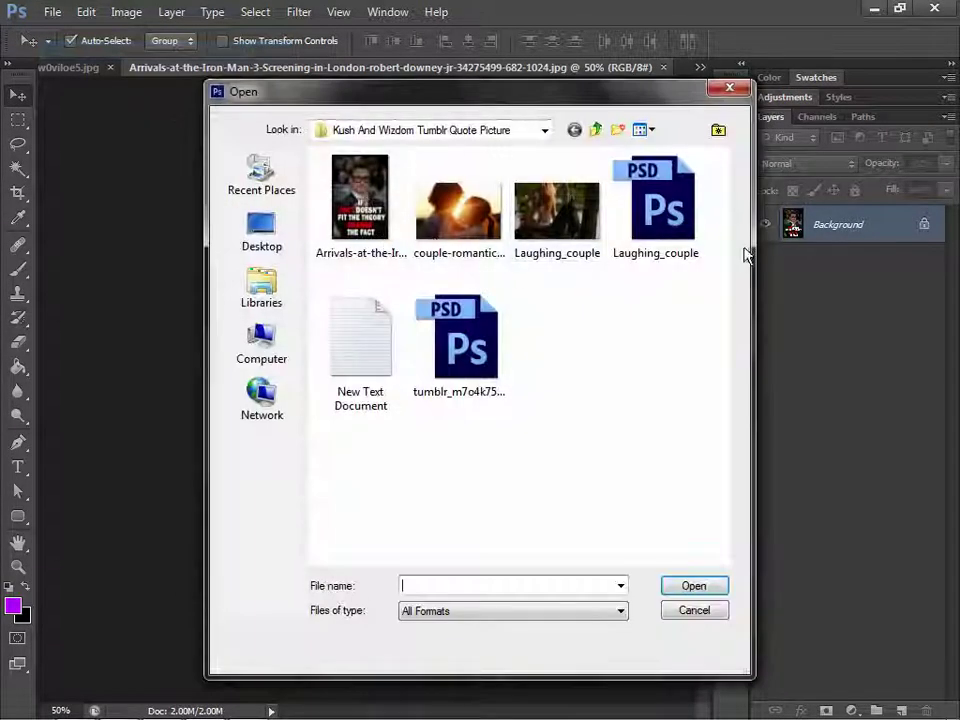
double_click(474, 352)
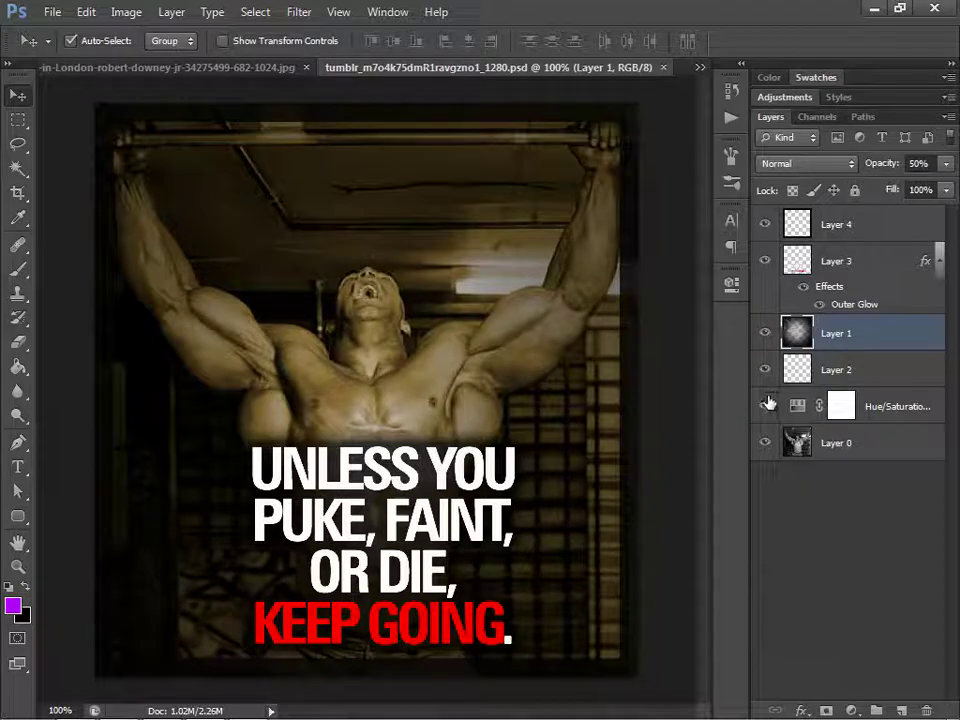
left_click(763, 408)
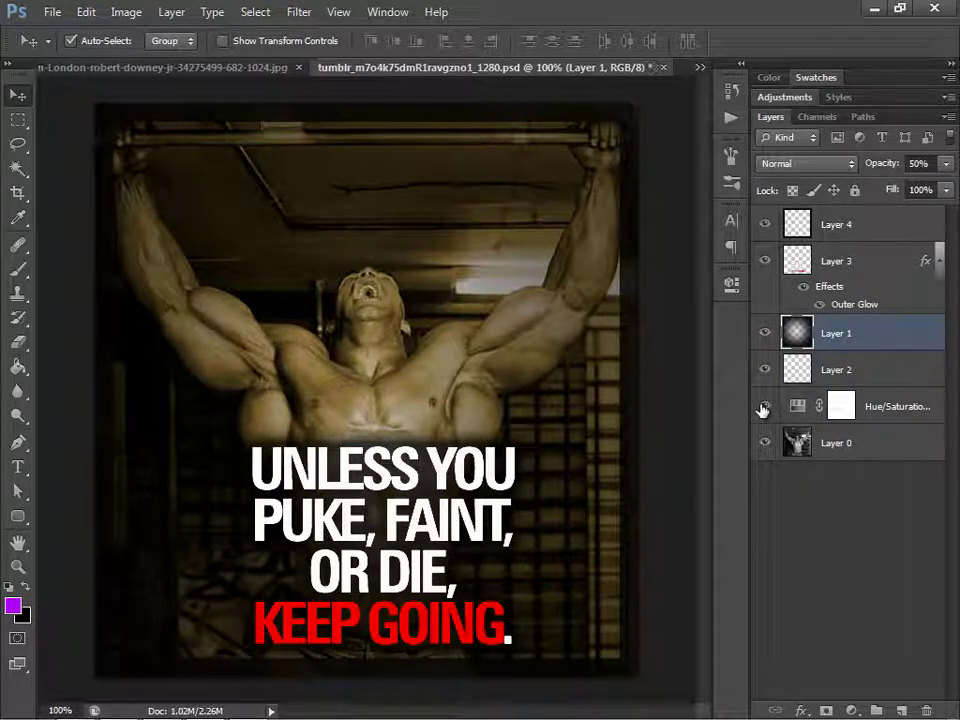
left_click(763, 408)
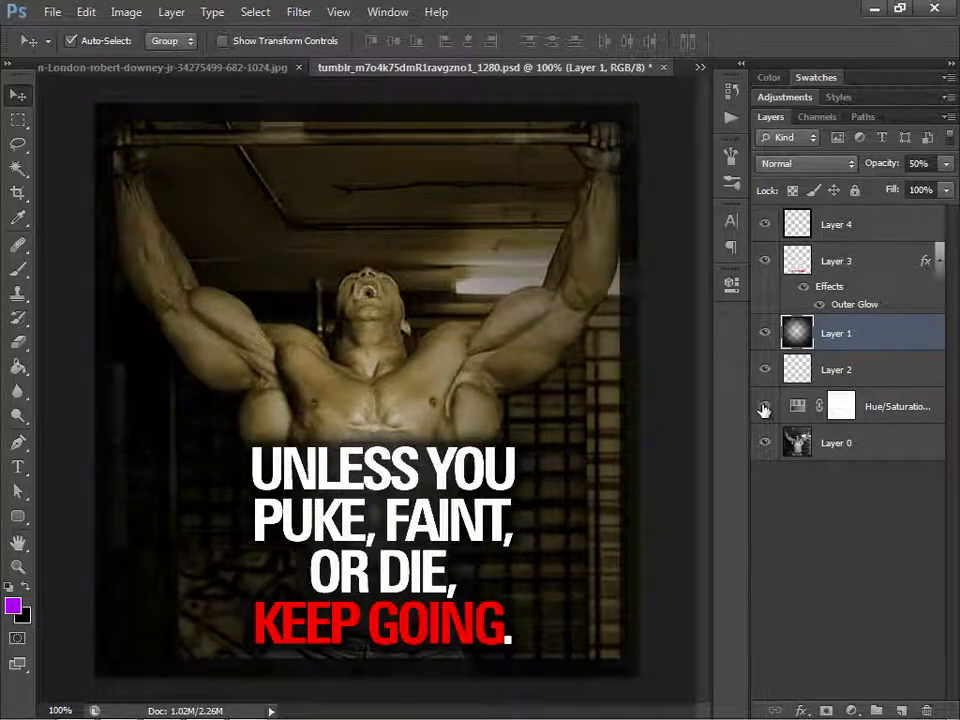
left_click(785, 405)
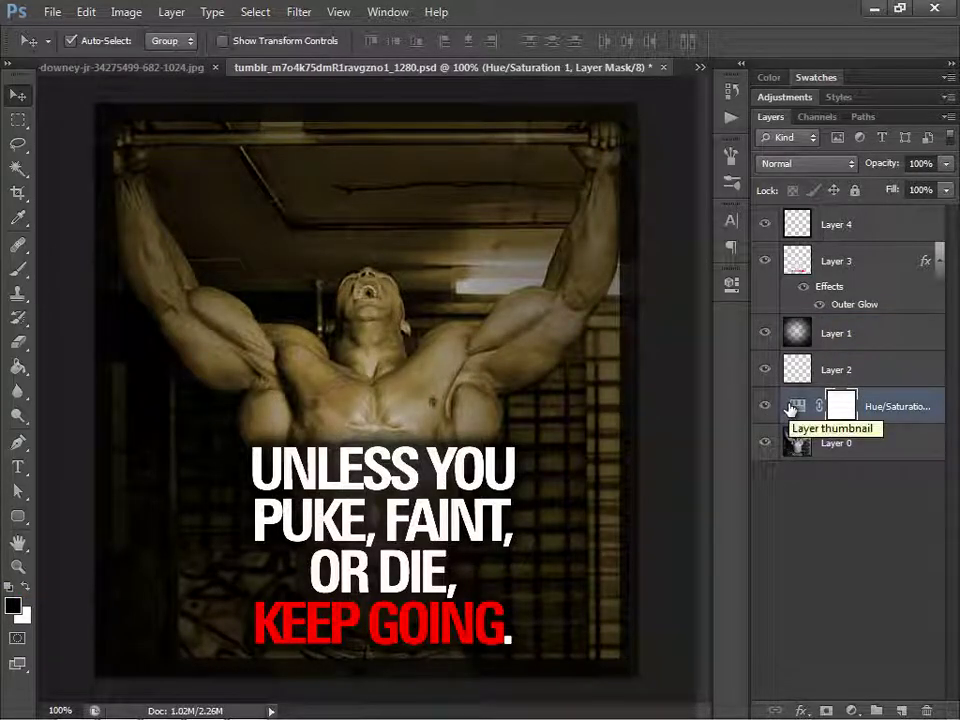
Open Laughing_couple.psd, then switch back to the sunset couple image
left_click(52, 12)
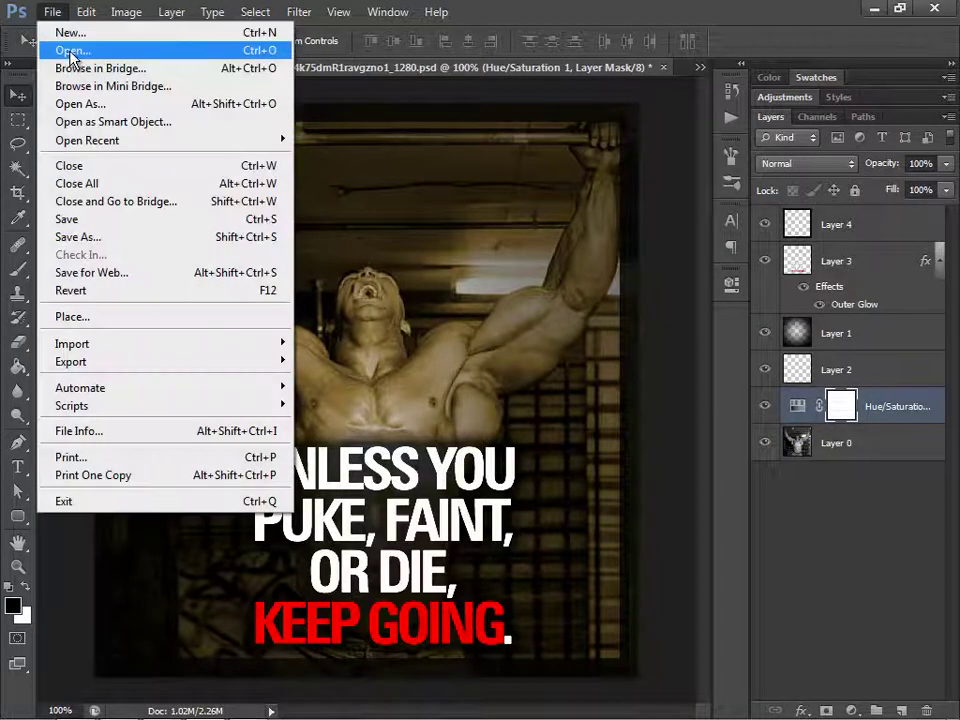
left_click(70, 47)
double_click(660, 262)
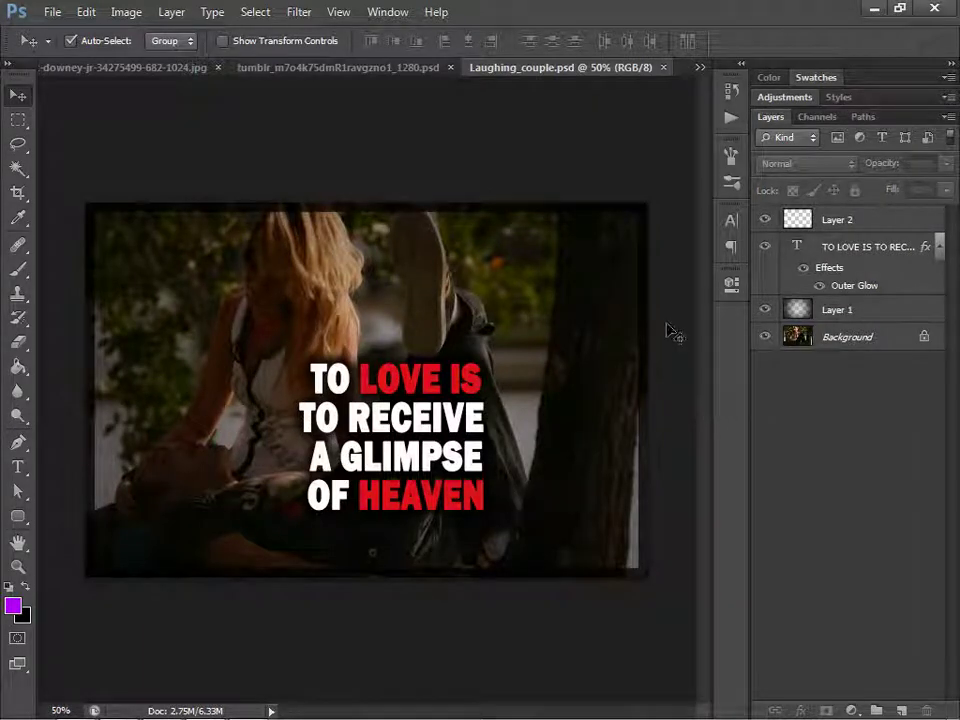
left_click(358, 67)
left_click(133, 67)
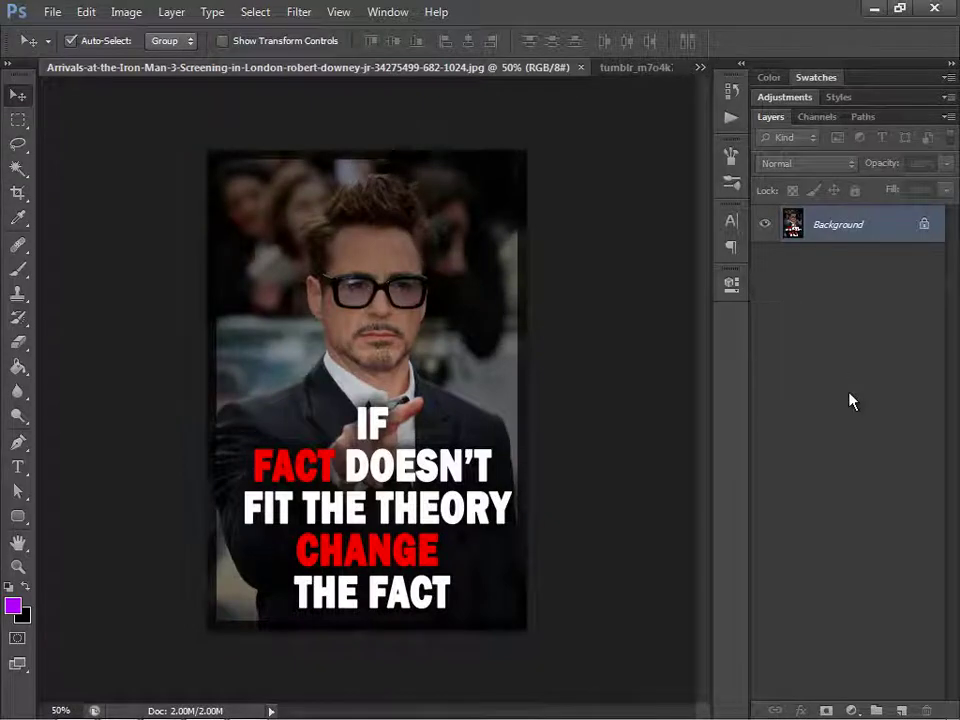
left_click(640, 68)
left_click(698, 68)
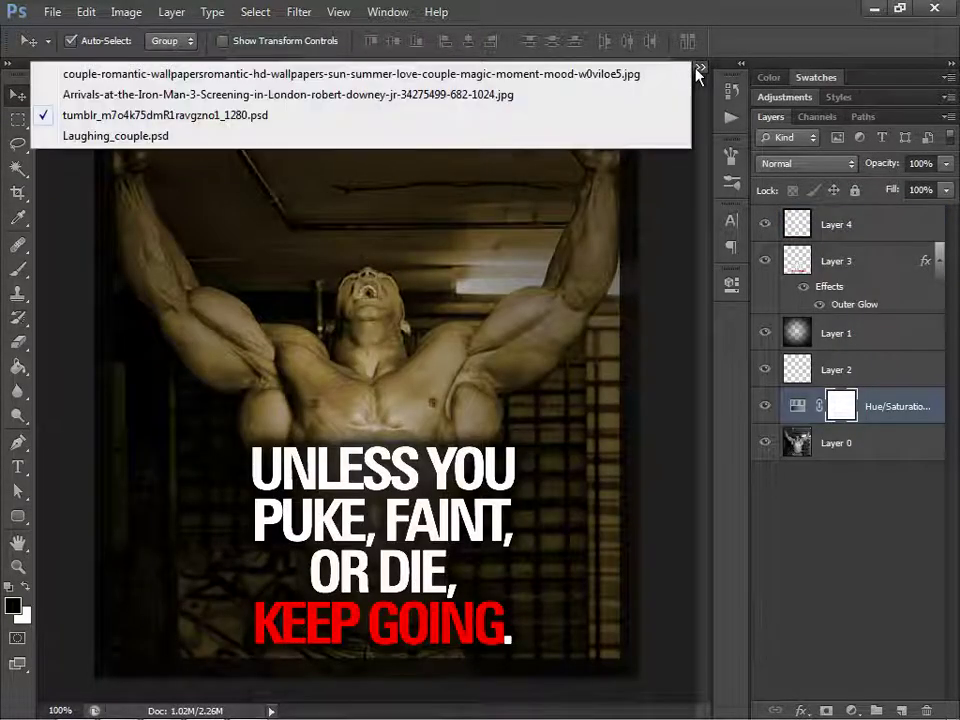
left_click(630, 72)
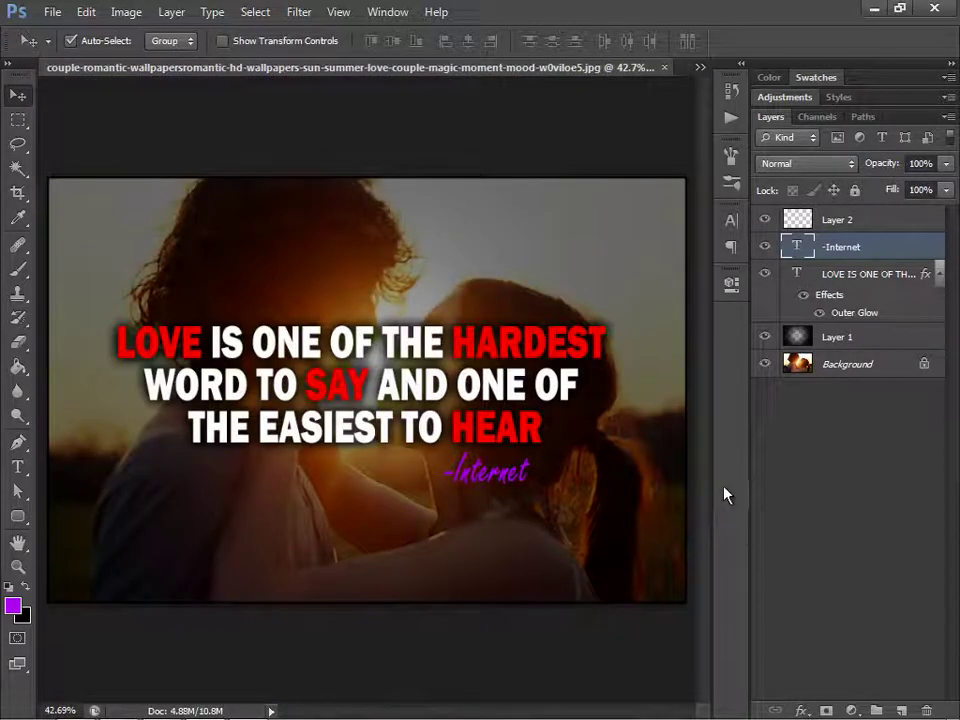